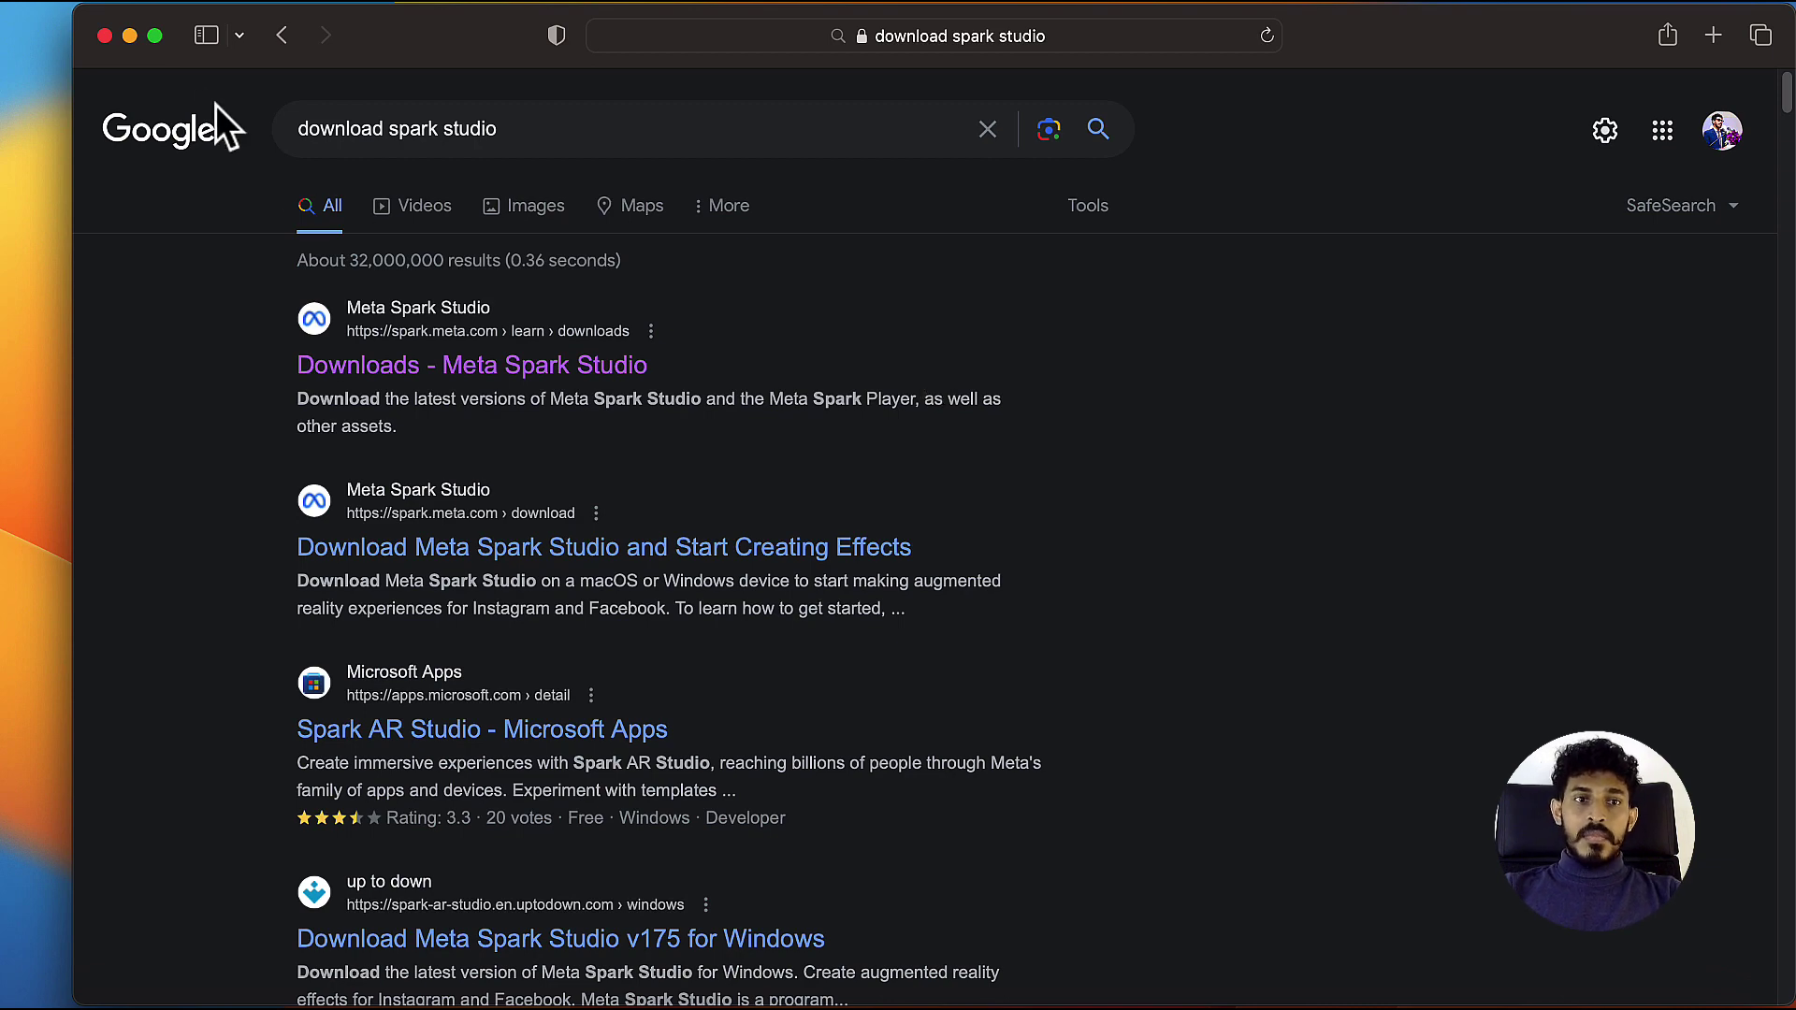
Put away the Safari window with the Google download results to reveal Spark Studio's start window.
{"action": "left_click", "coordinate": [132, 37]}
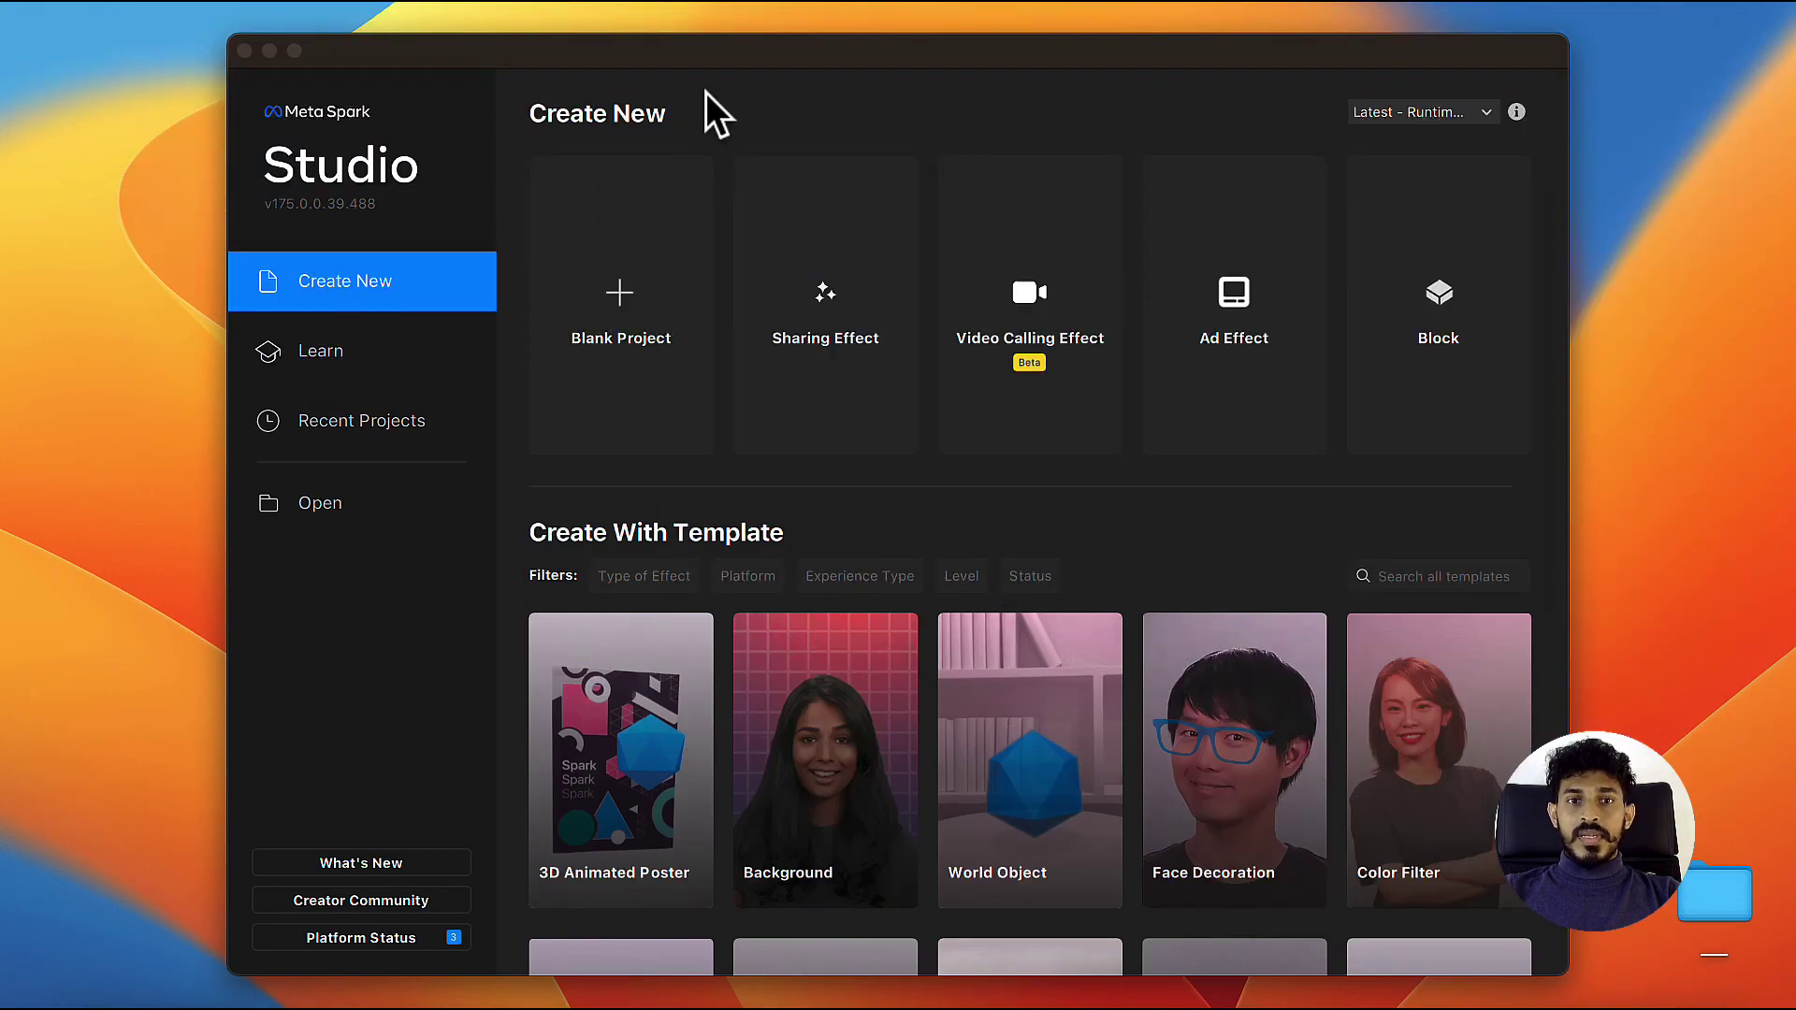
Bring the Meta Spark Studio start window with its Create New options into focus.
{"action": "left_click", "coordinate": [708, 59]}
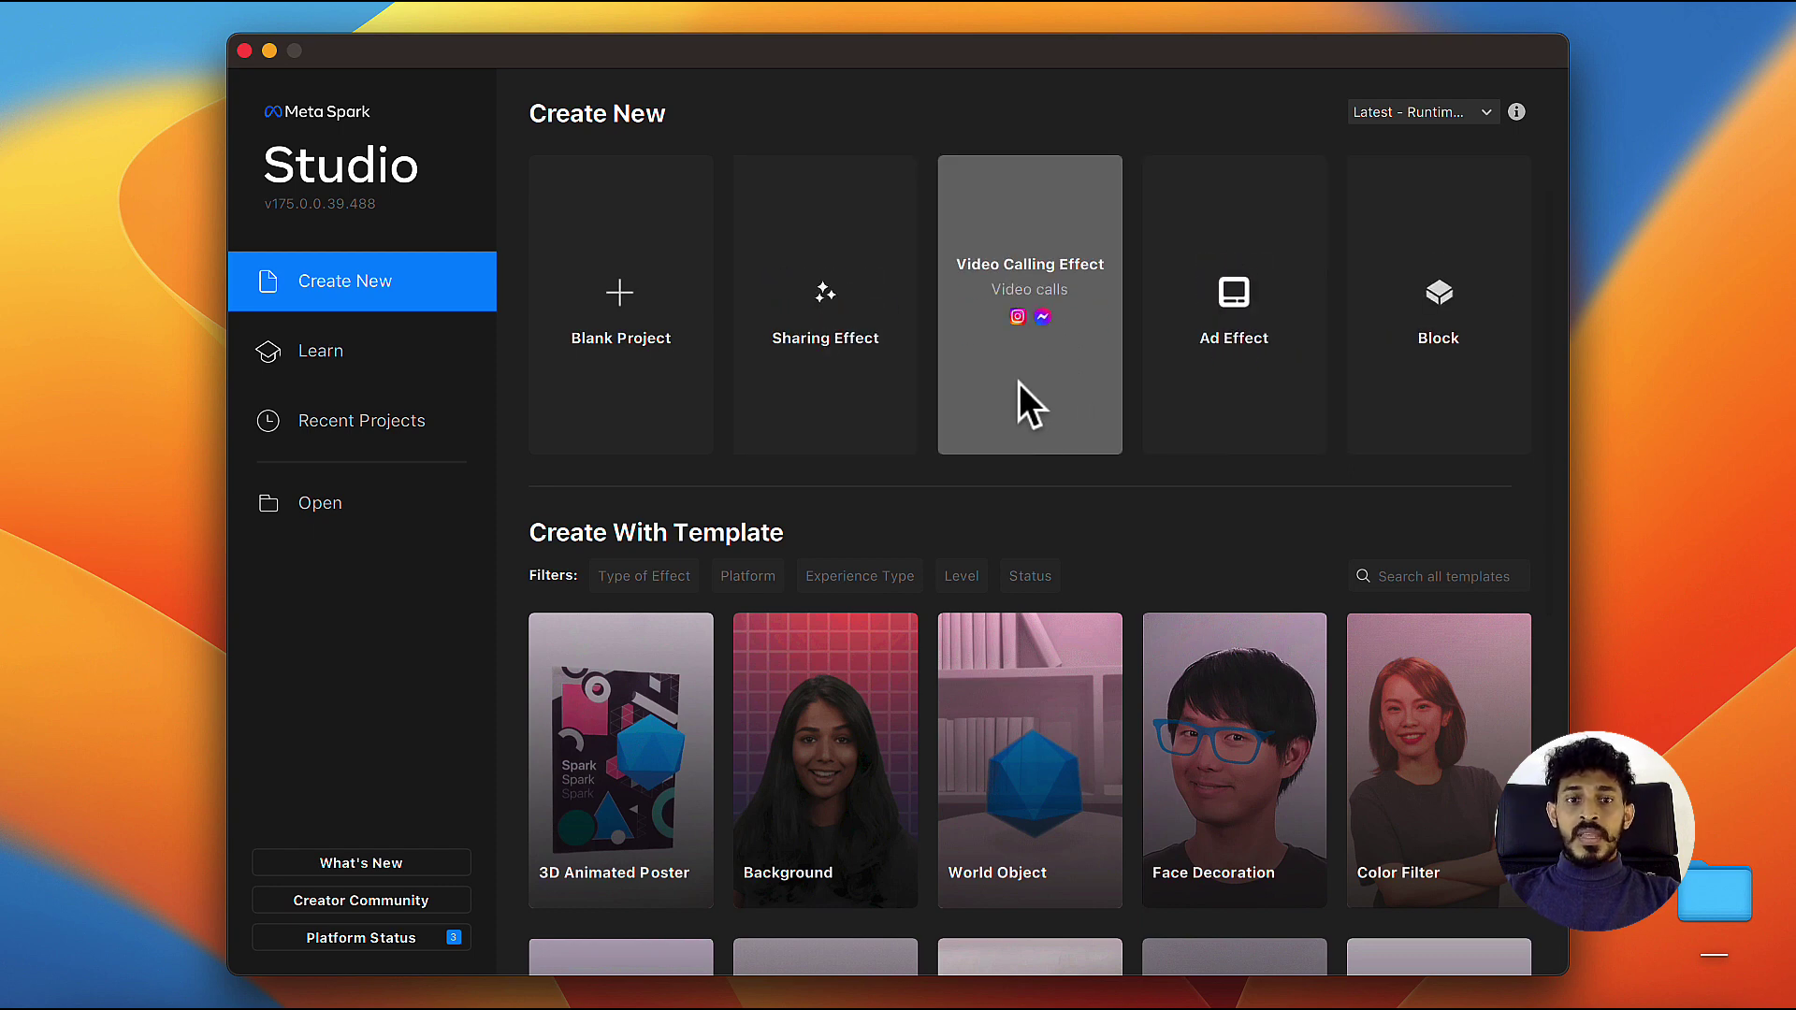
{"action": "scroll", "coordinate": [1018, 383], "scroll_direction": "down", "scroll_amount": 4}
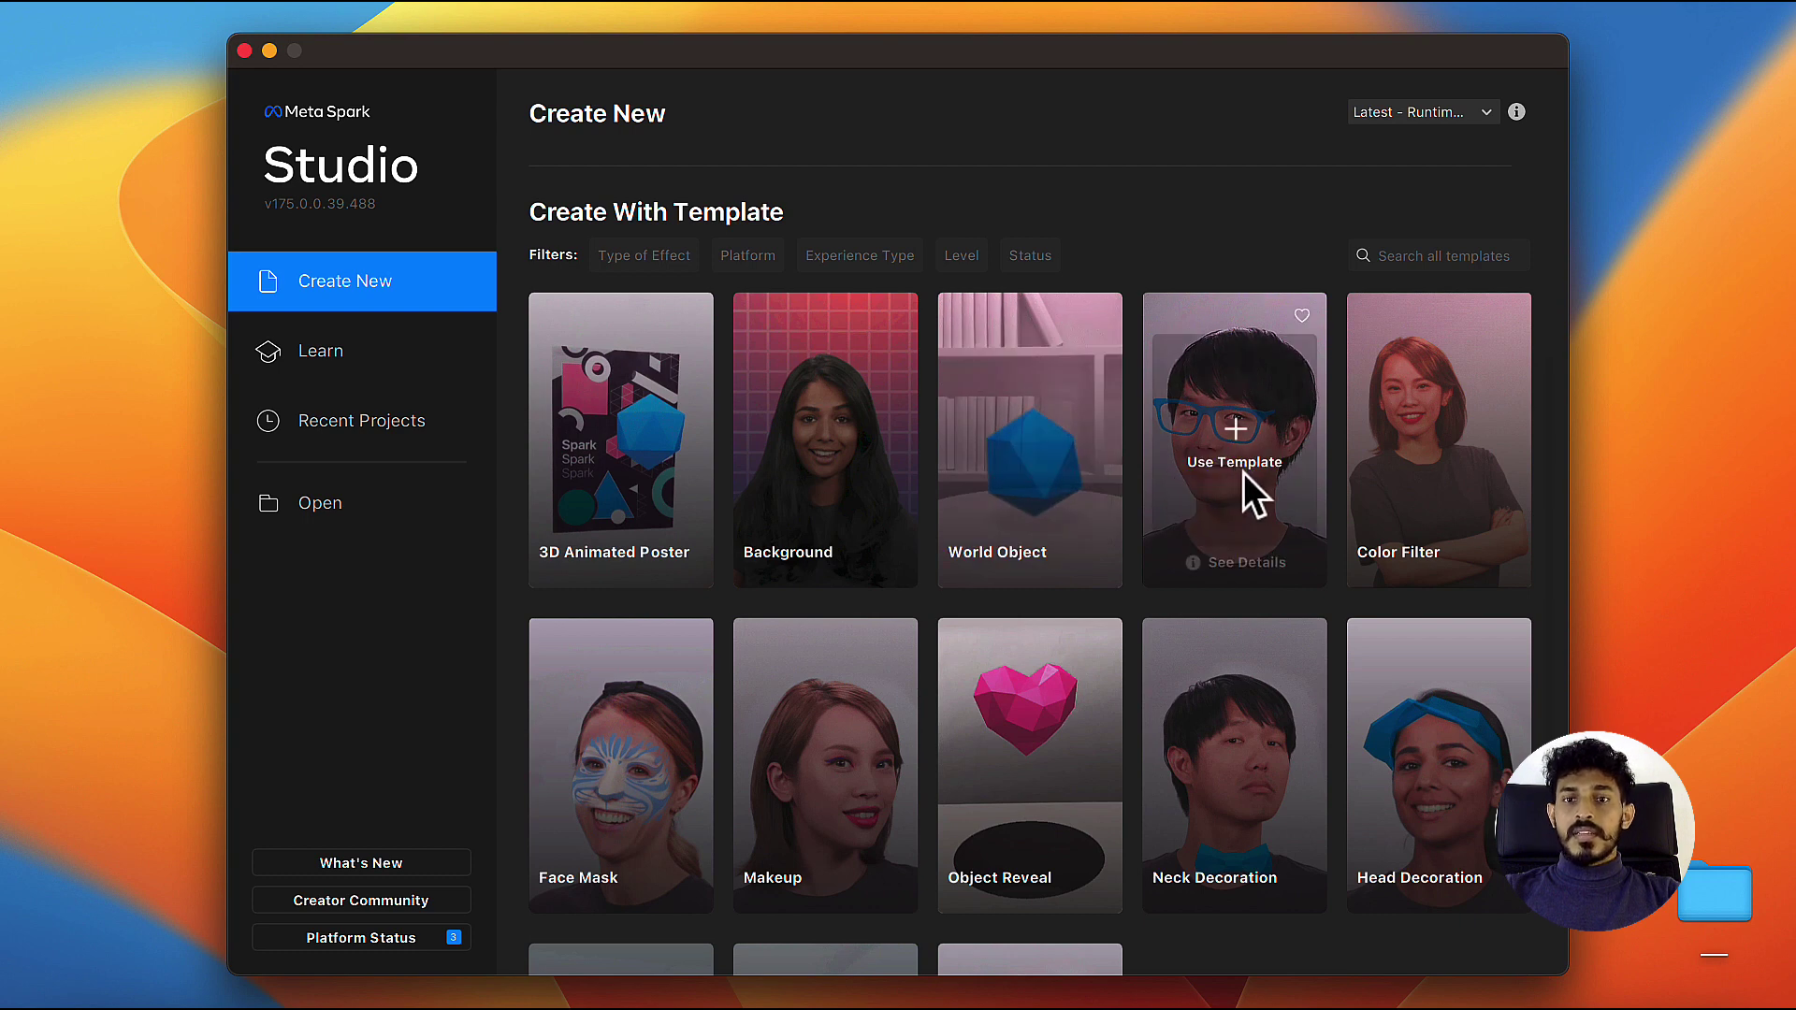
{"action": "scroll", "coordinate": [1132, 537], "scroll_direction": "down", "scroll_amount": 3}
{"action": "scroll", "coordinate": [972, 537], "scroll_direction": "down", "scroll_amount": 1}
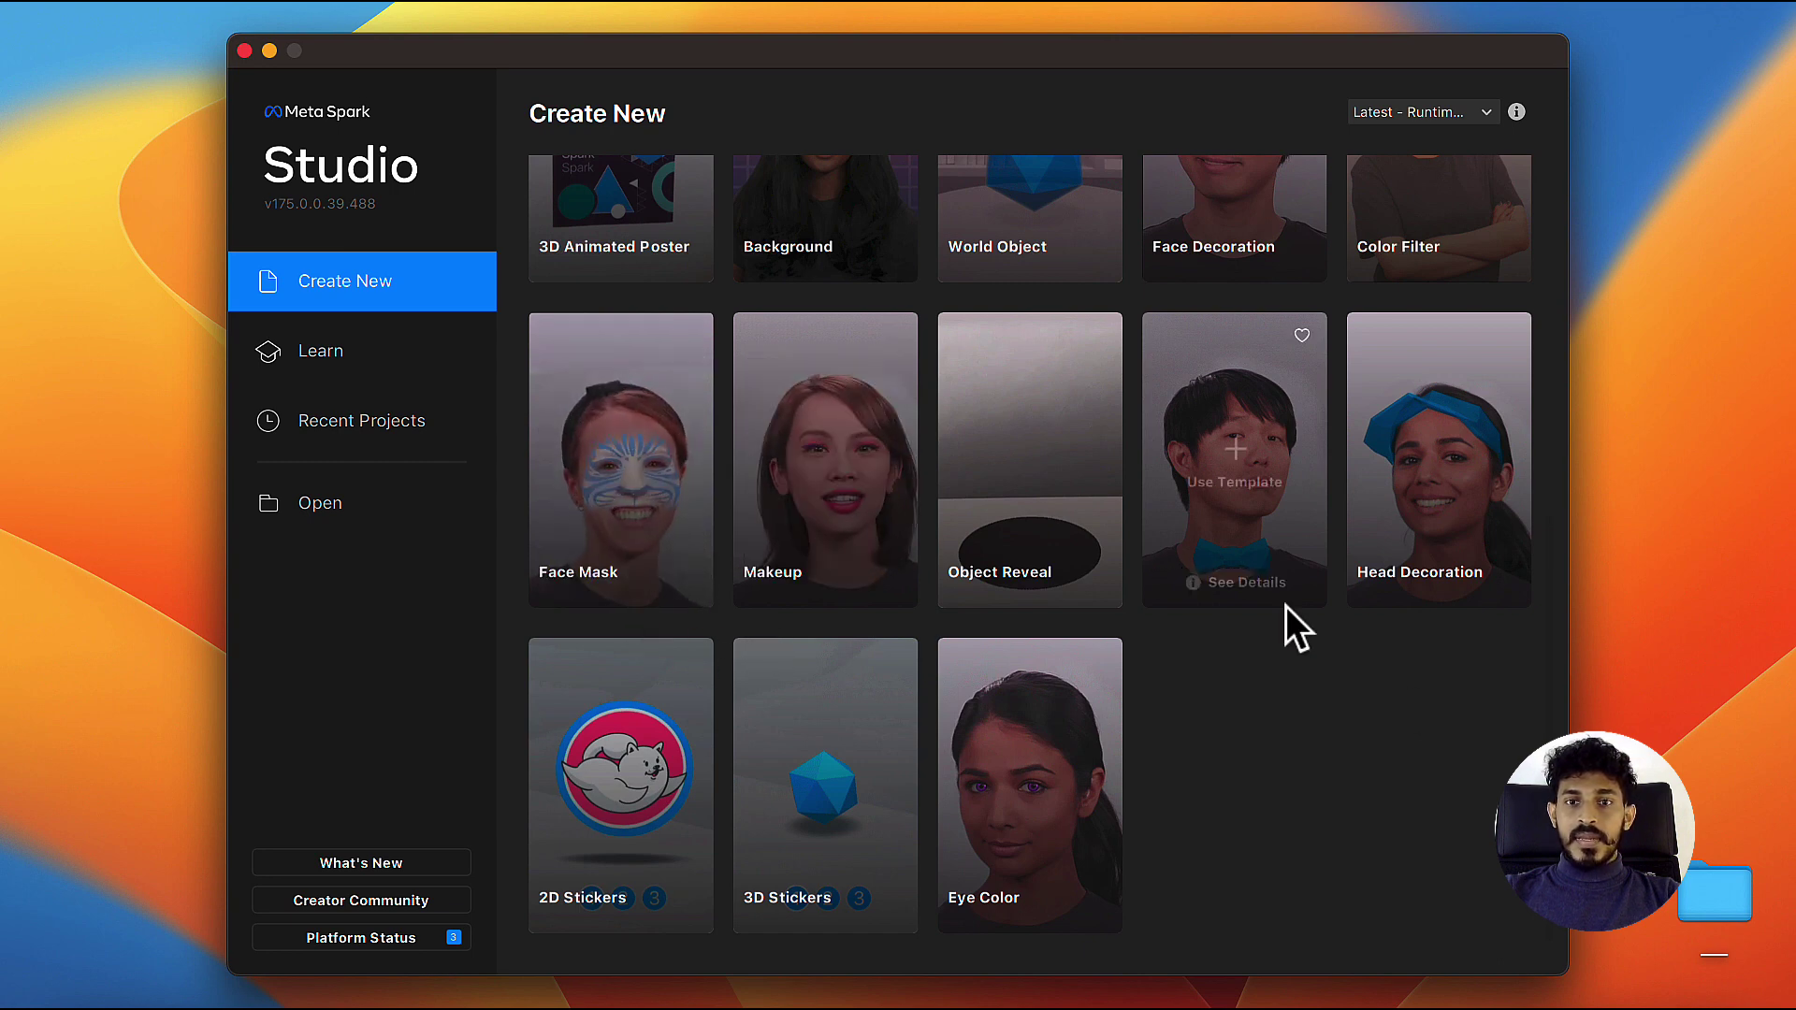
{"action": "scroll", "coordinate": [1291, 621], "scroll_direction": "up", "scroll_amount": 3}
{"action": "scroll", "coordinate": [1434, 754], "scroll_direction": "up", "scroll_amount": 1}
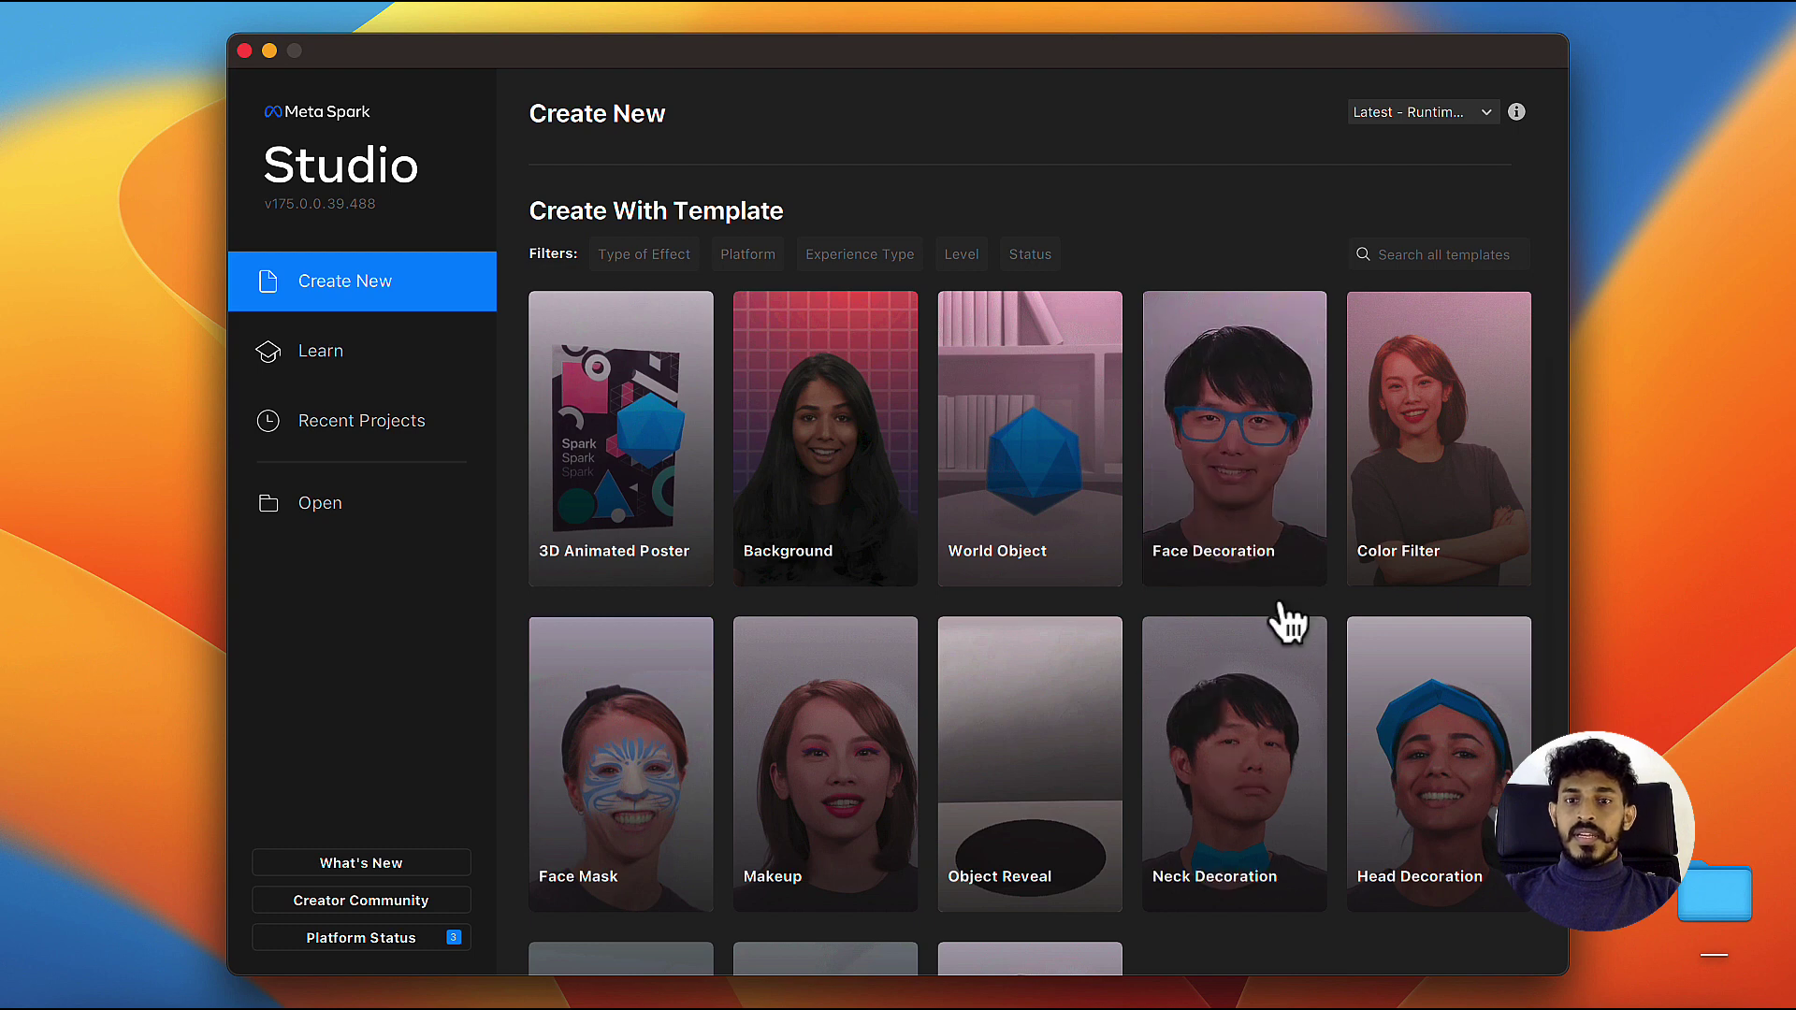
{"action": "scroll", "coordinate": [1197, 613], "scroll_direction": "down", "scroll_amount": 3}
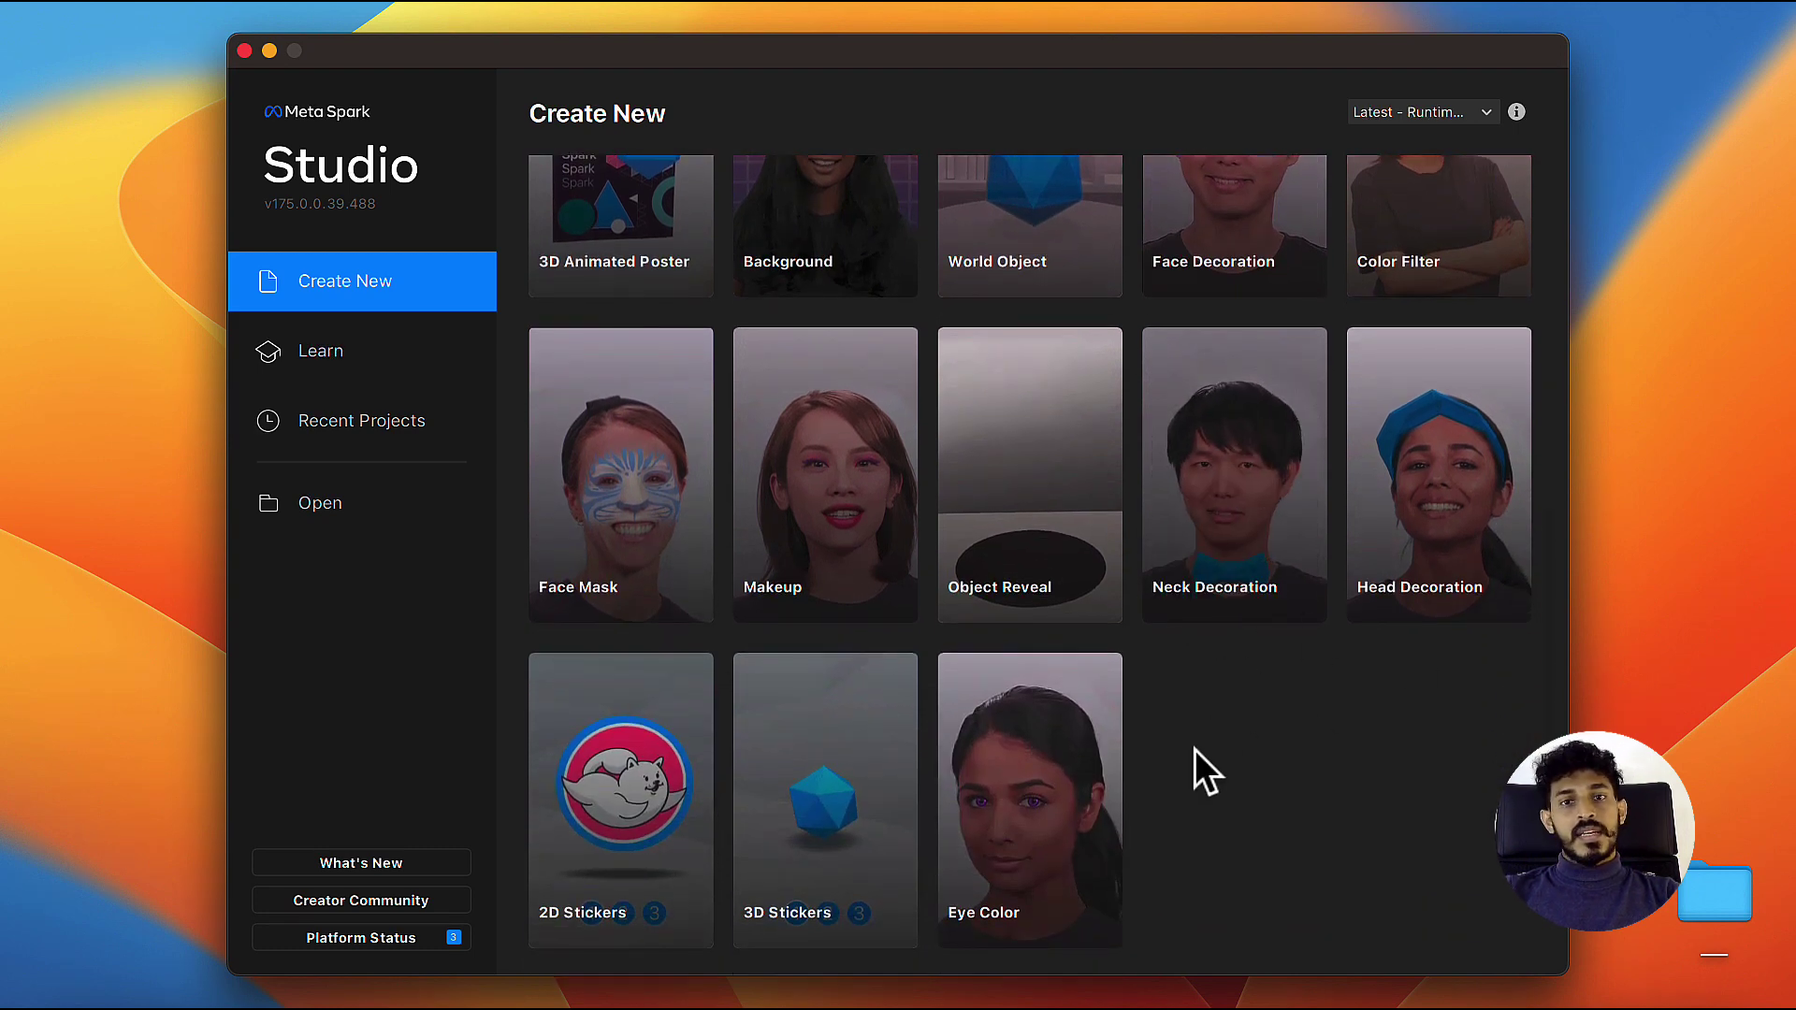
{"action": "scroll", "coordinate": [1281, 782], "scroll_direction": "up", "scroll_amount": 2}
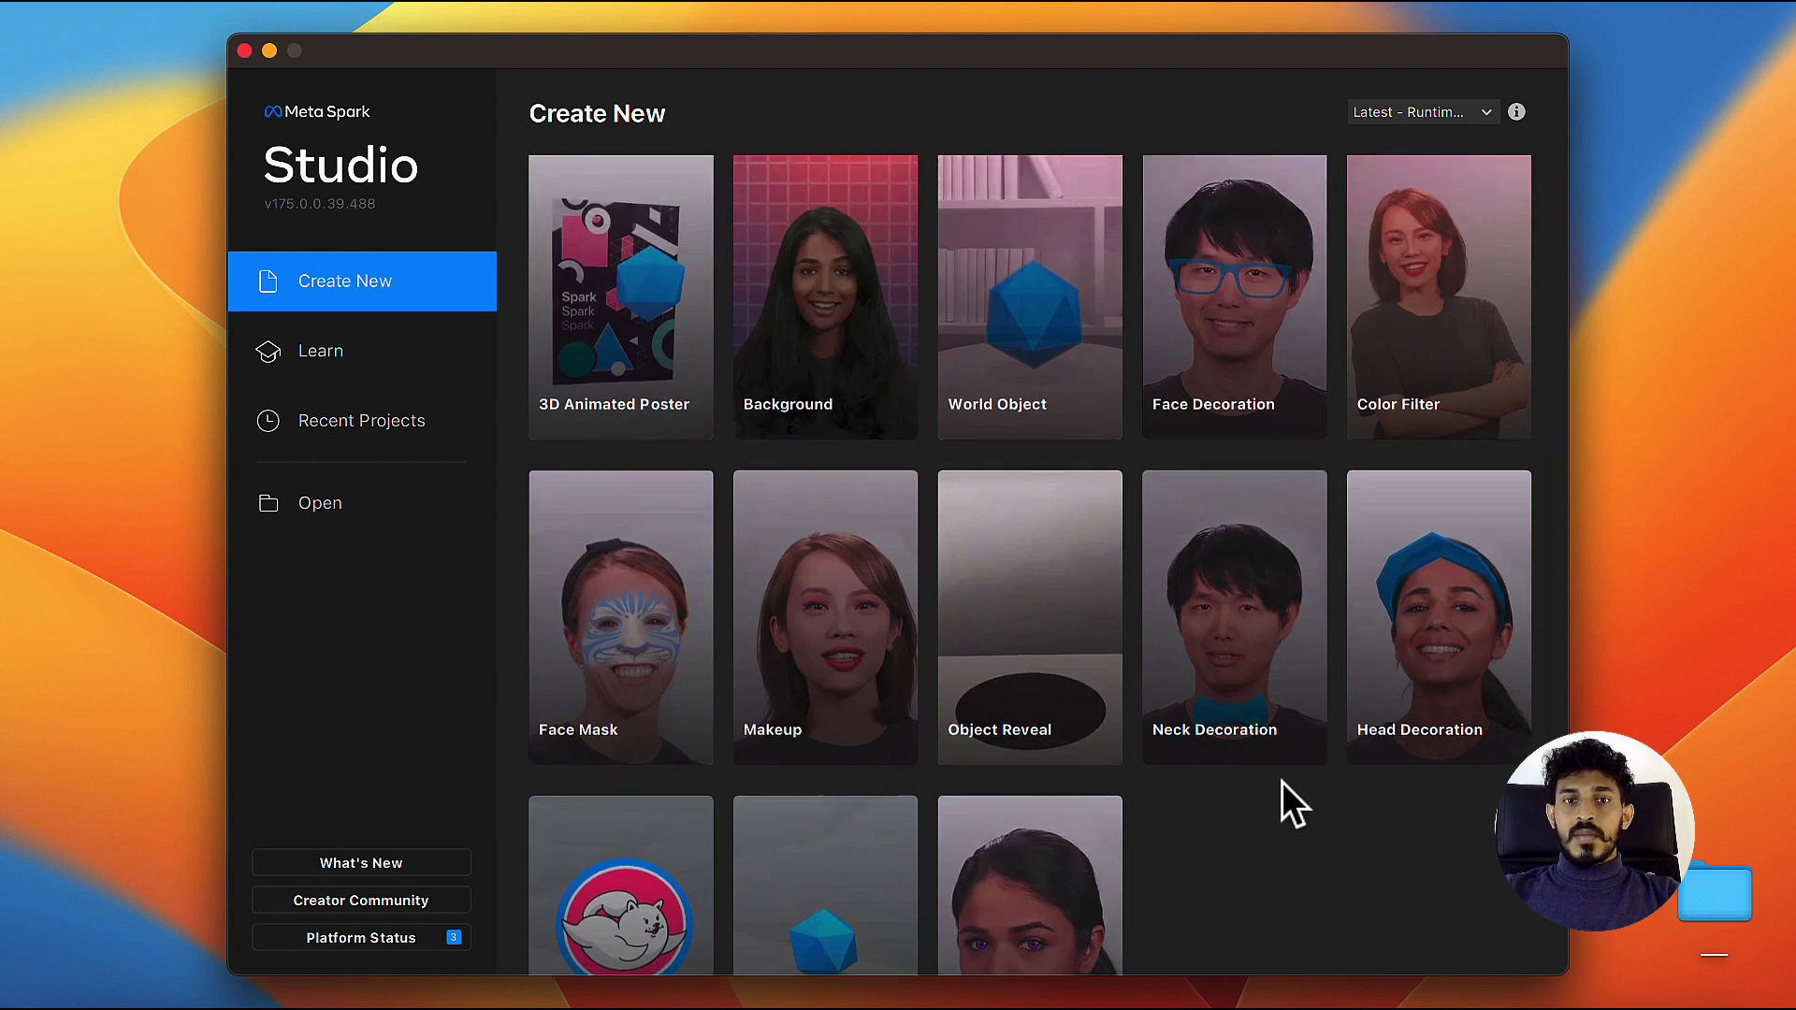
{"action": "scroll", "coordinate": [1300, 561], "scroll_direction": "up", "scroll_amount": 4}
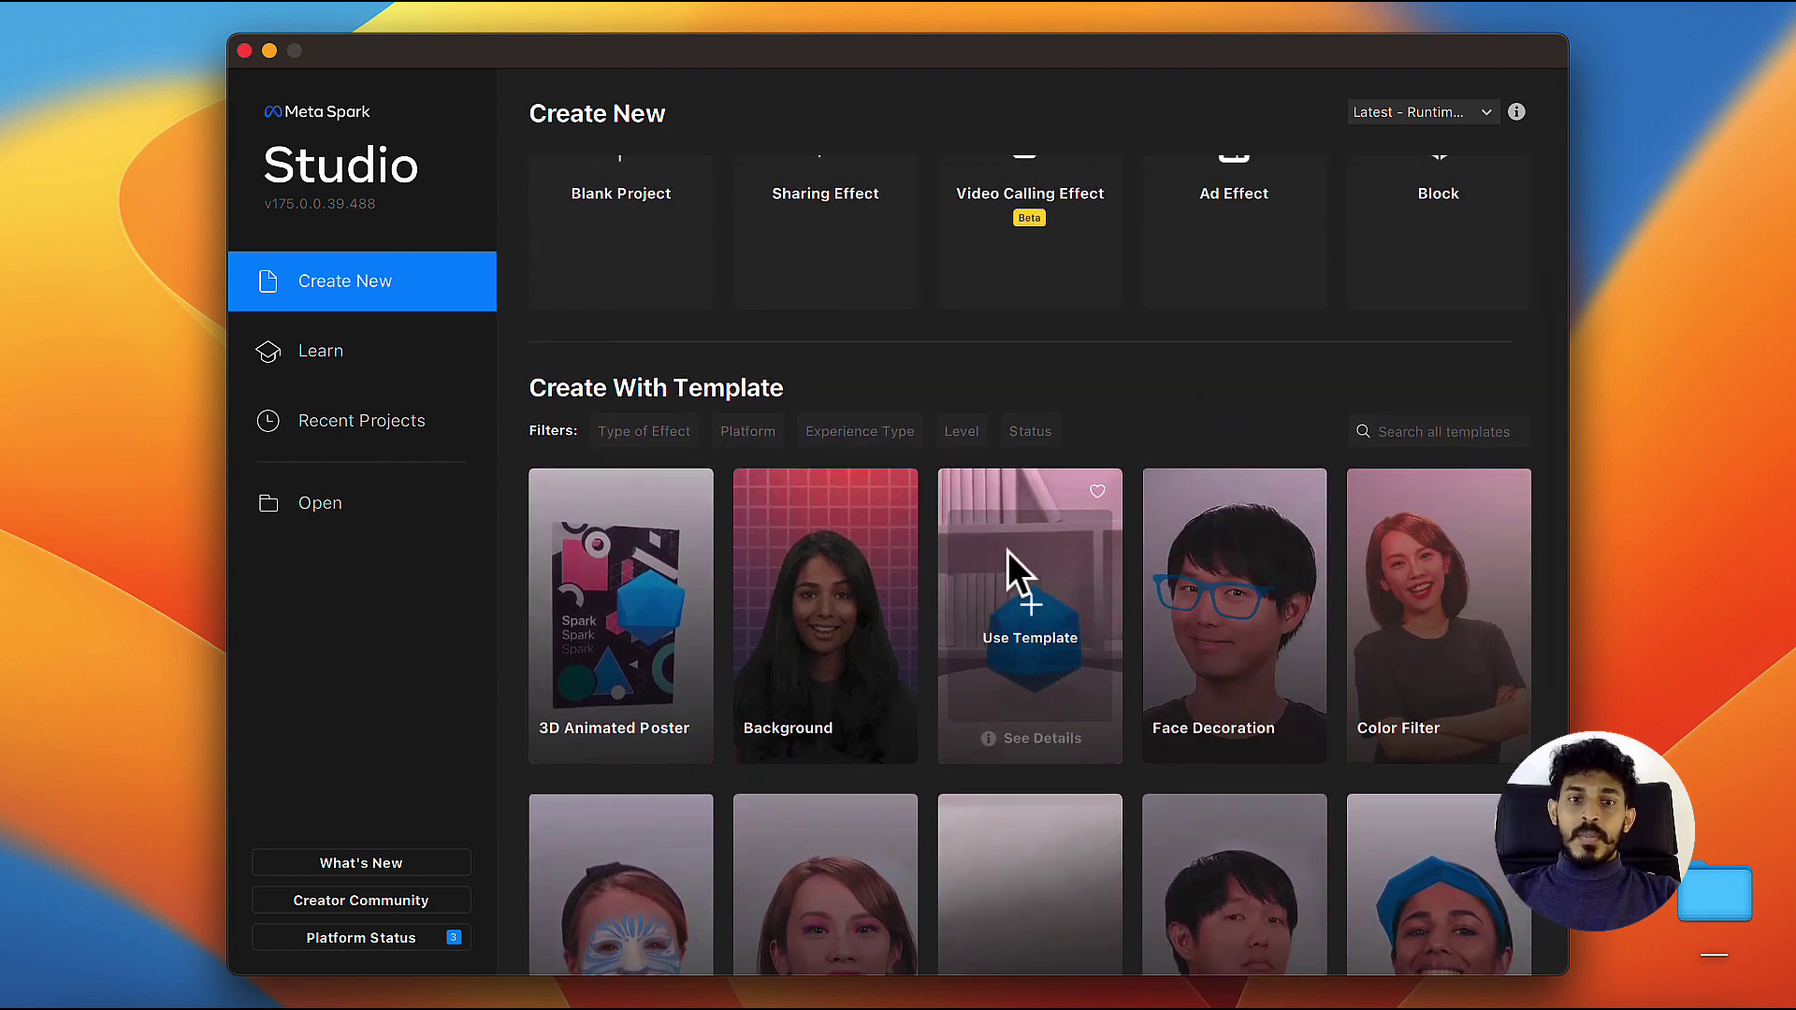
{"action": "mouse_move", "coordinate": [1234, 295]}
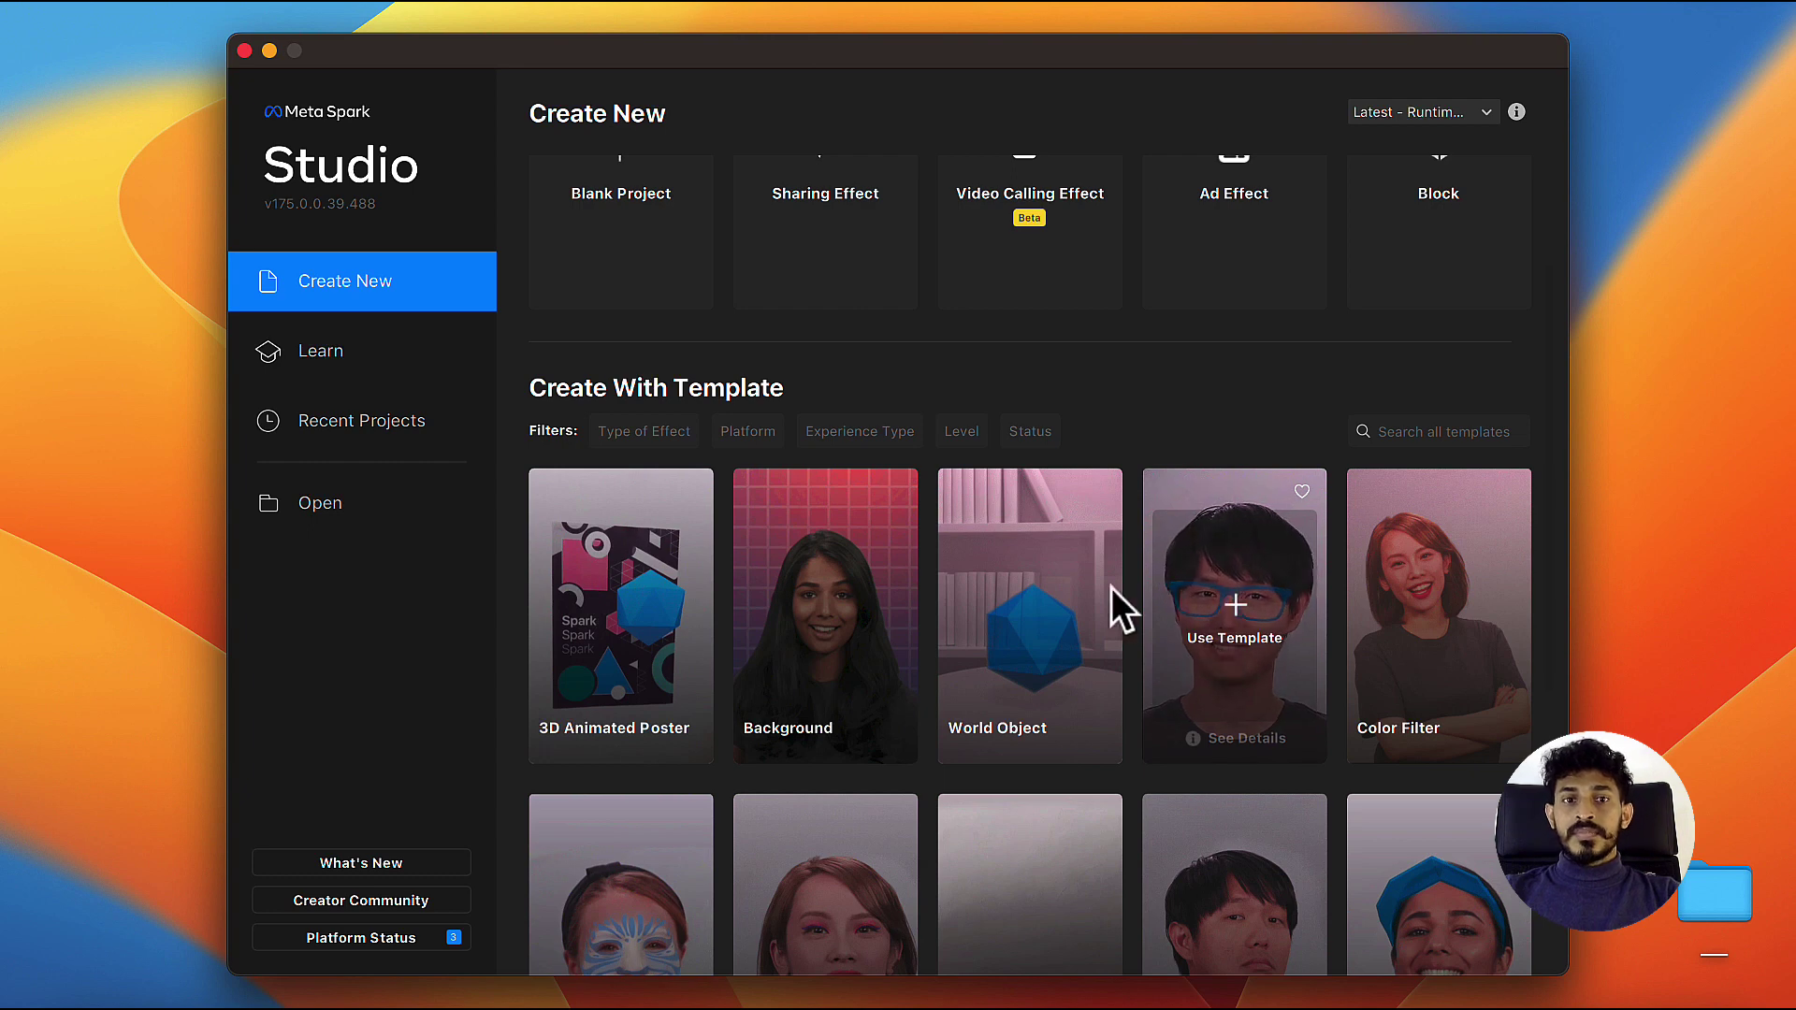
{"action": "scroll", "coordinate": [945, 514], "scroll_direction": "up", "scroll_amount": 3}
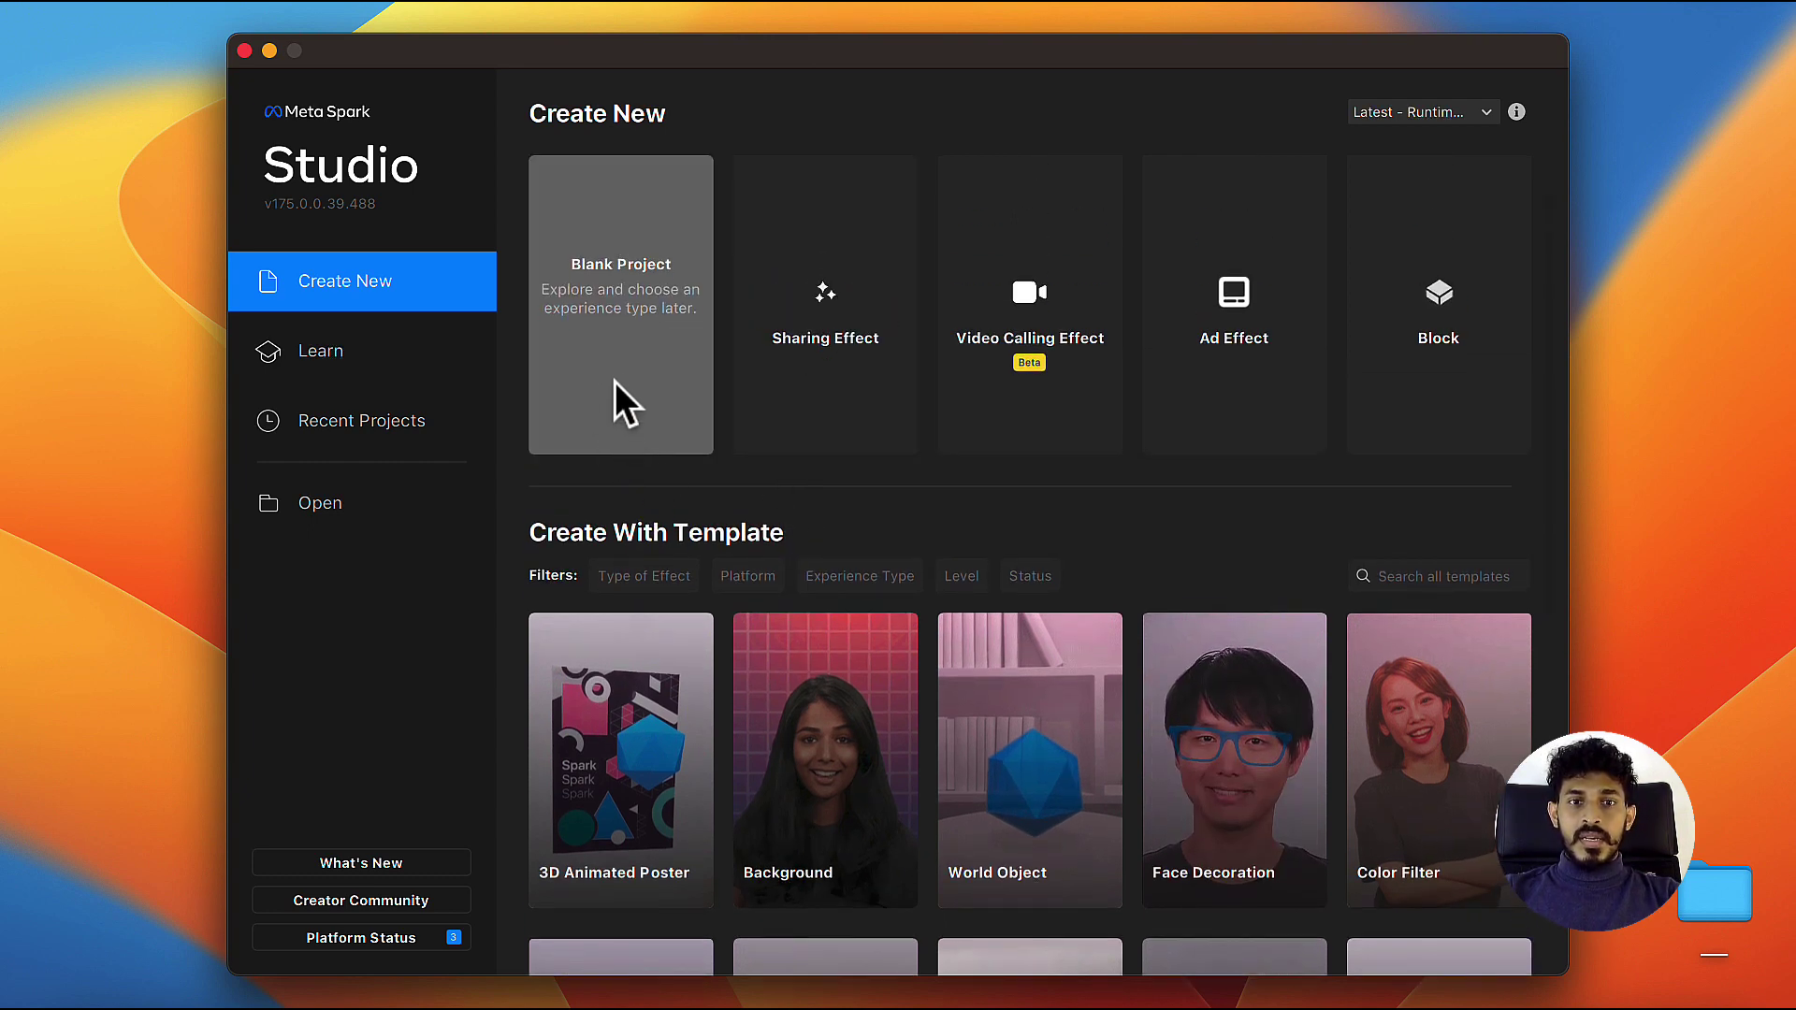
Start a new Blank Project from the Create New options.
{"action": "left_click", "coordinate": [641, 363]}
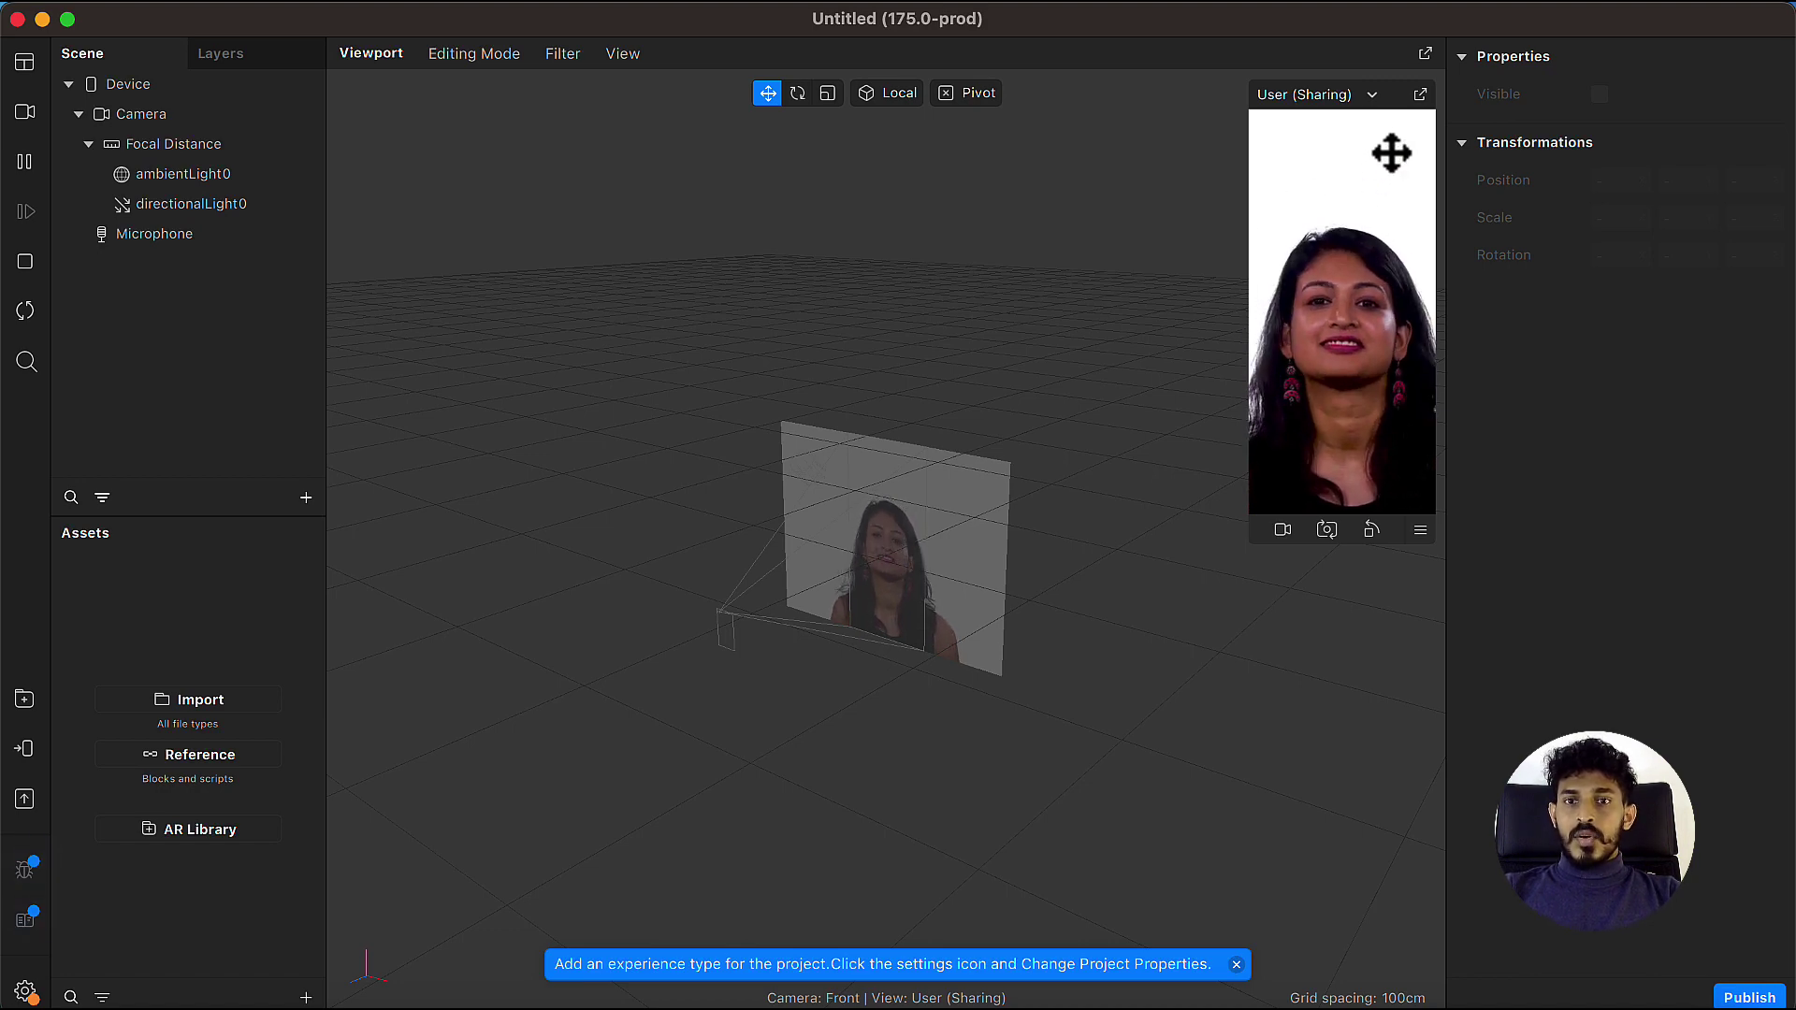
Float, move and re-dock the simulator, enlarge it, then try landscape and return to portrait.
{"action": "left_click", "coordinate": [1416, 102]}
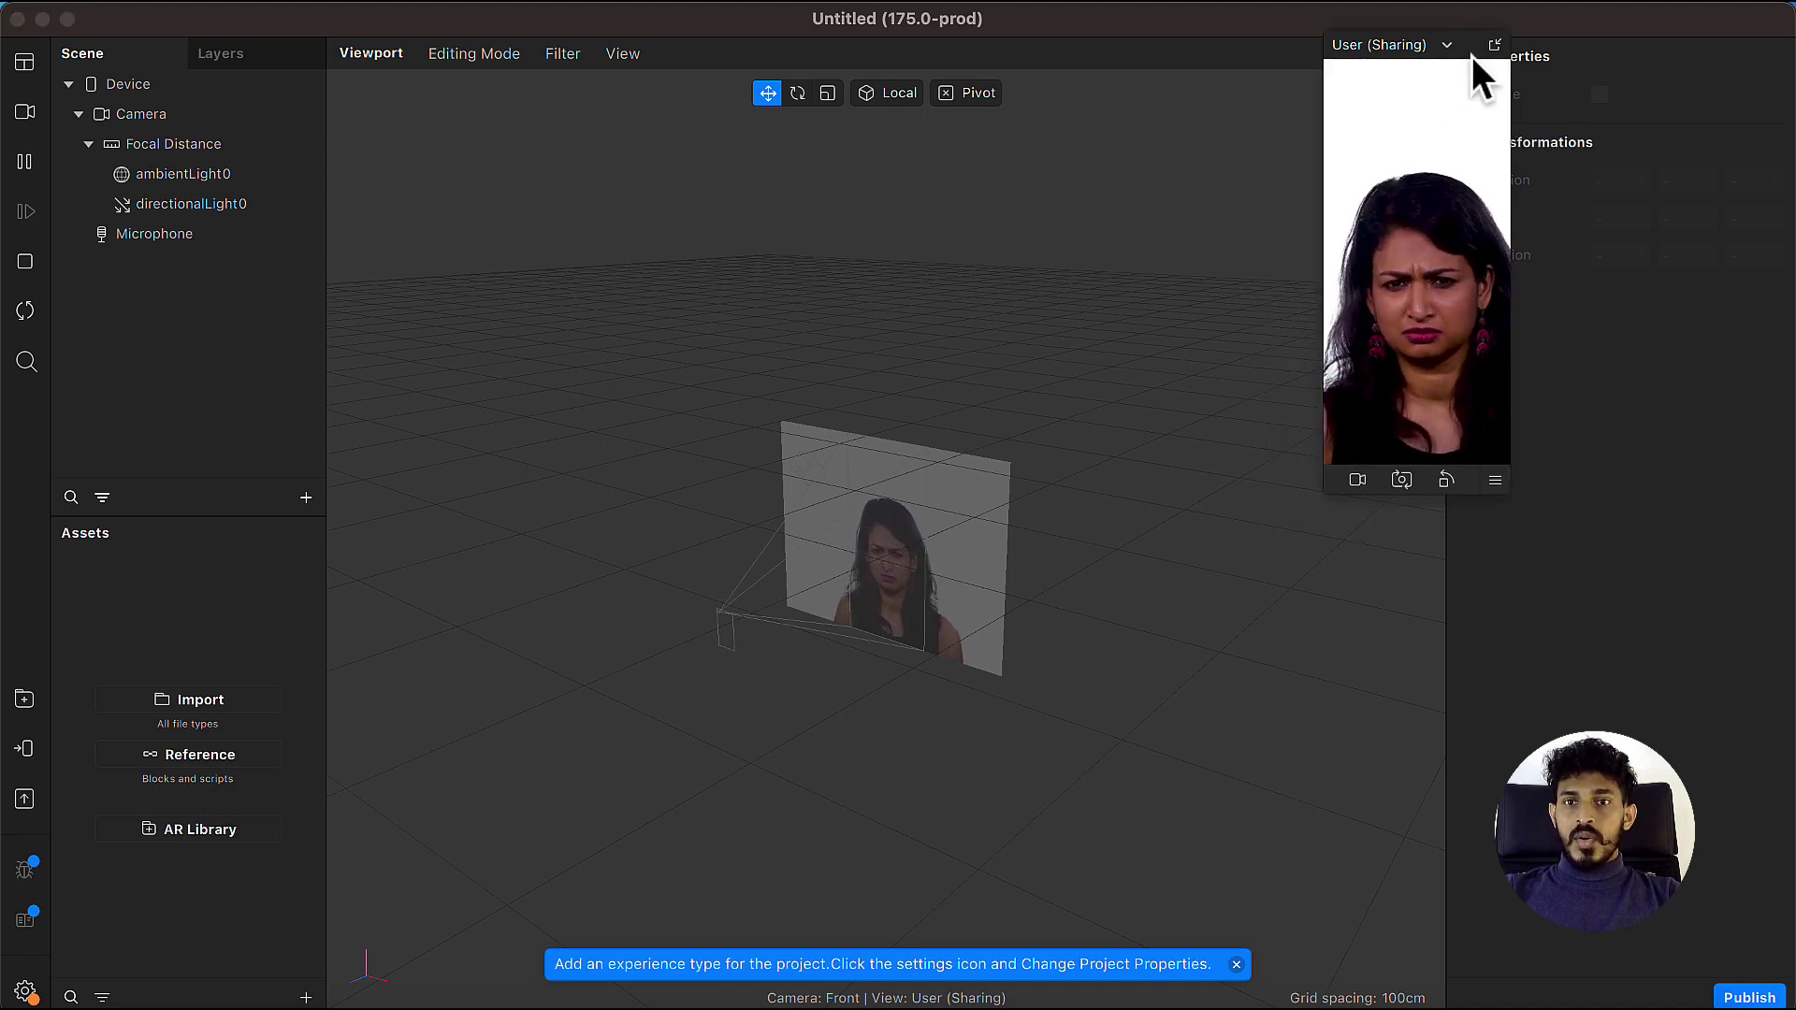
{"action": "mouse_move", "coordinate": [1468, 48]}
{"action": "left_mouse_down"}
{"action": "mouse_move", "coordinate": [604, 367]}
{"action": "mouse_move", "coordinate": [541, 138]}
{"action": "left_mouse_up"}
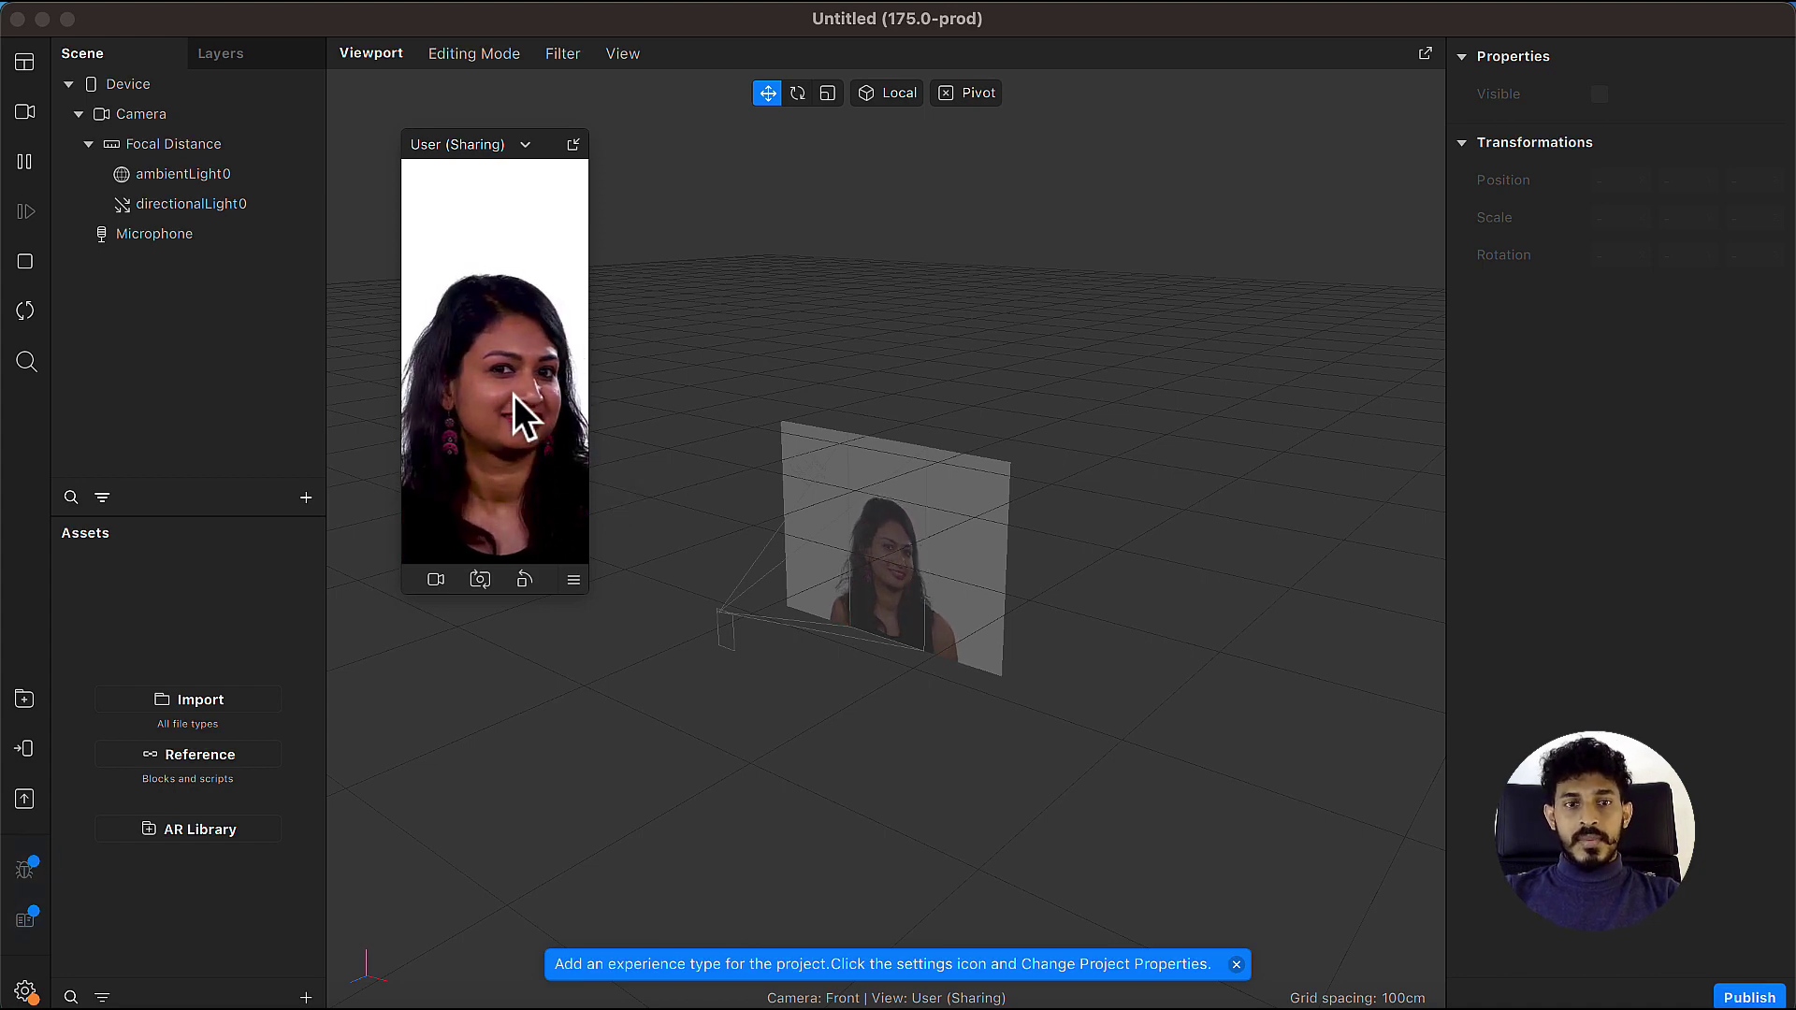
{"action": "left_click", "coordinate": [572, 145]}
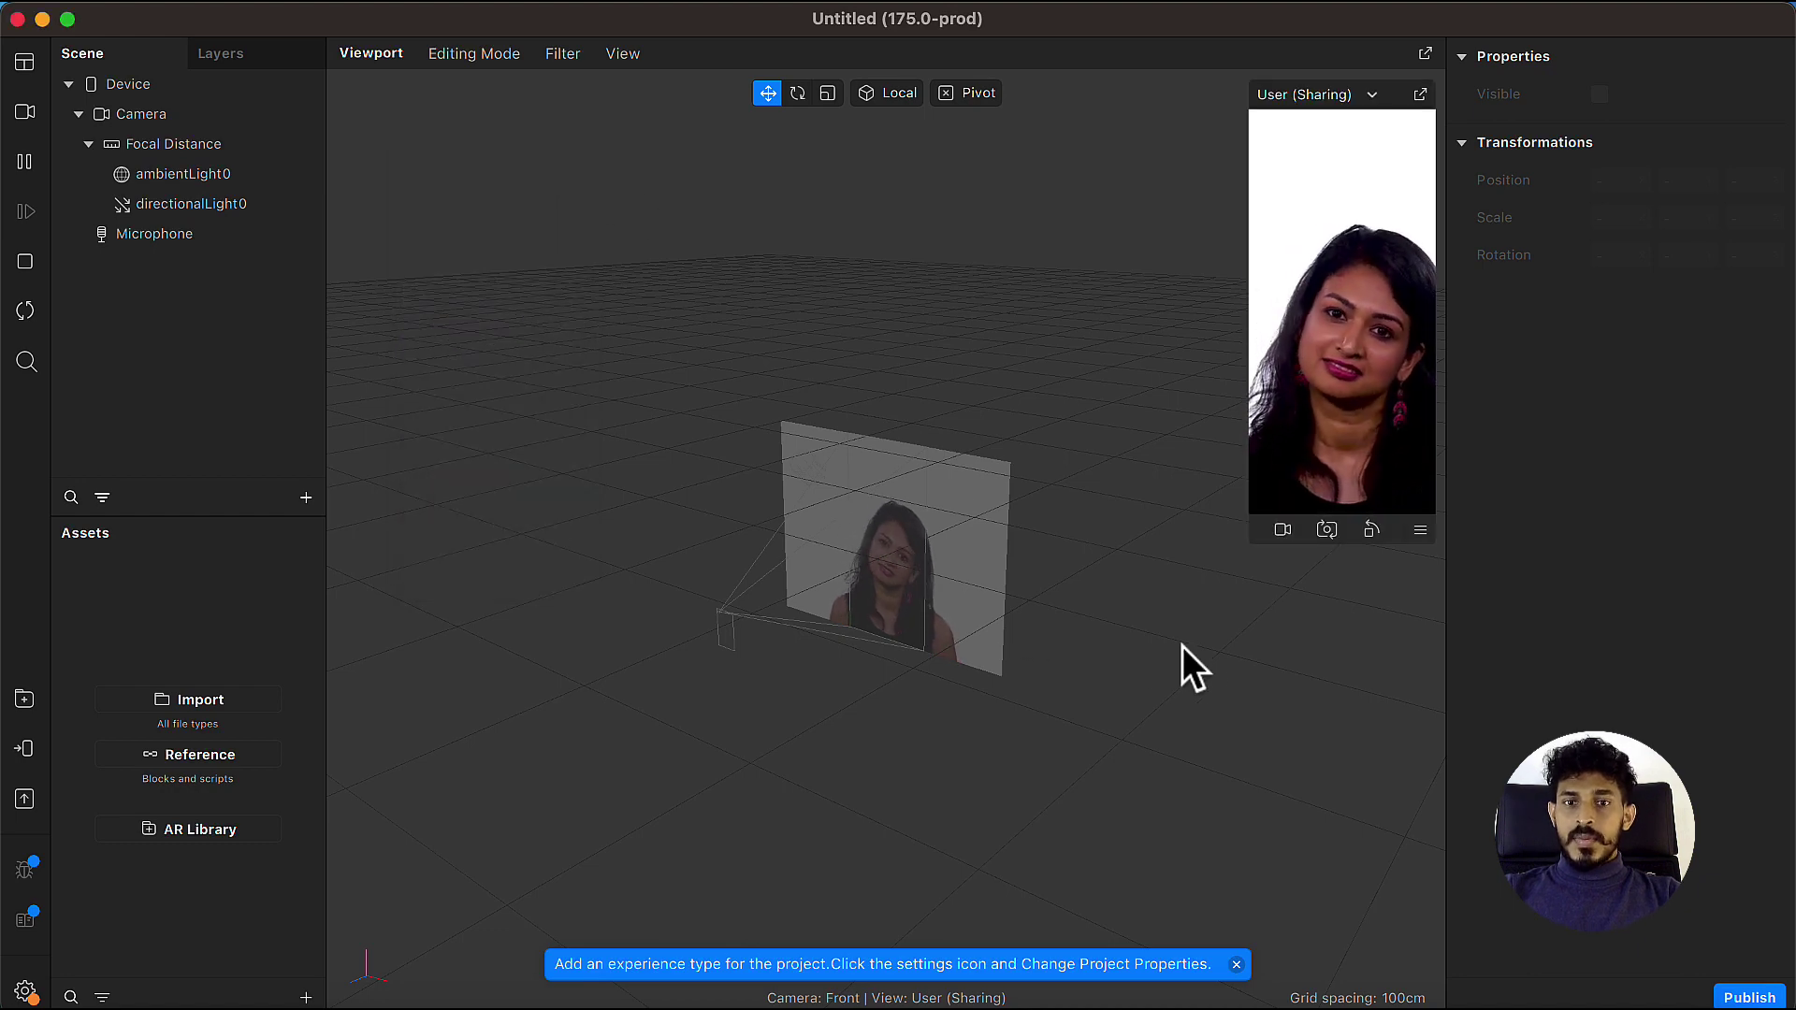
{"action": "left_click_drag", "start_coordinate": [1248, 544], "coordinate": [1157, 741]}
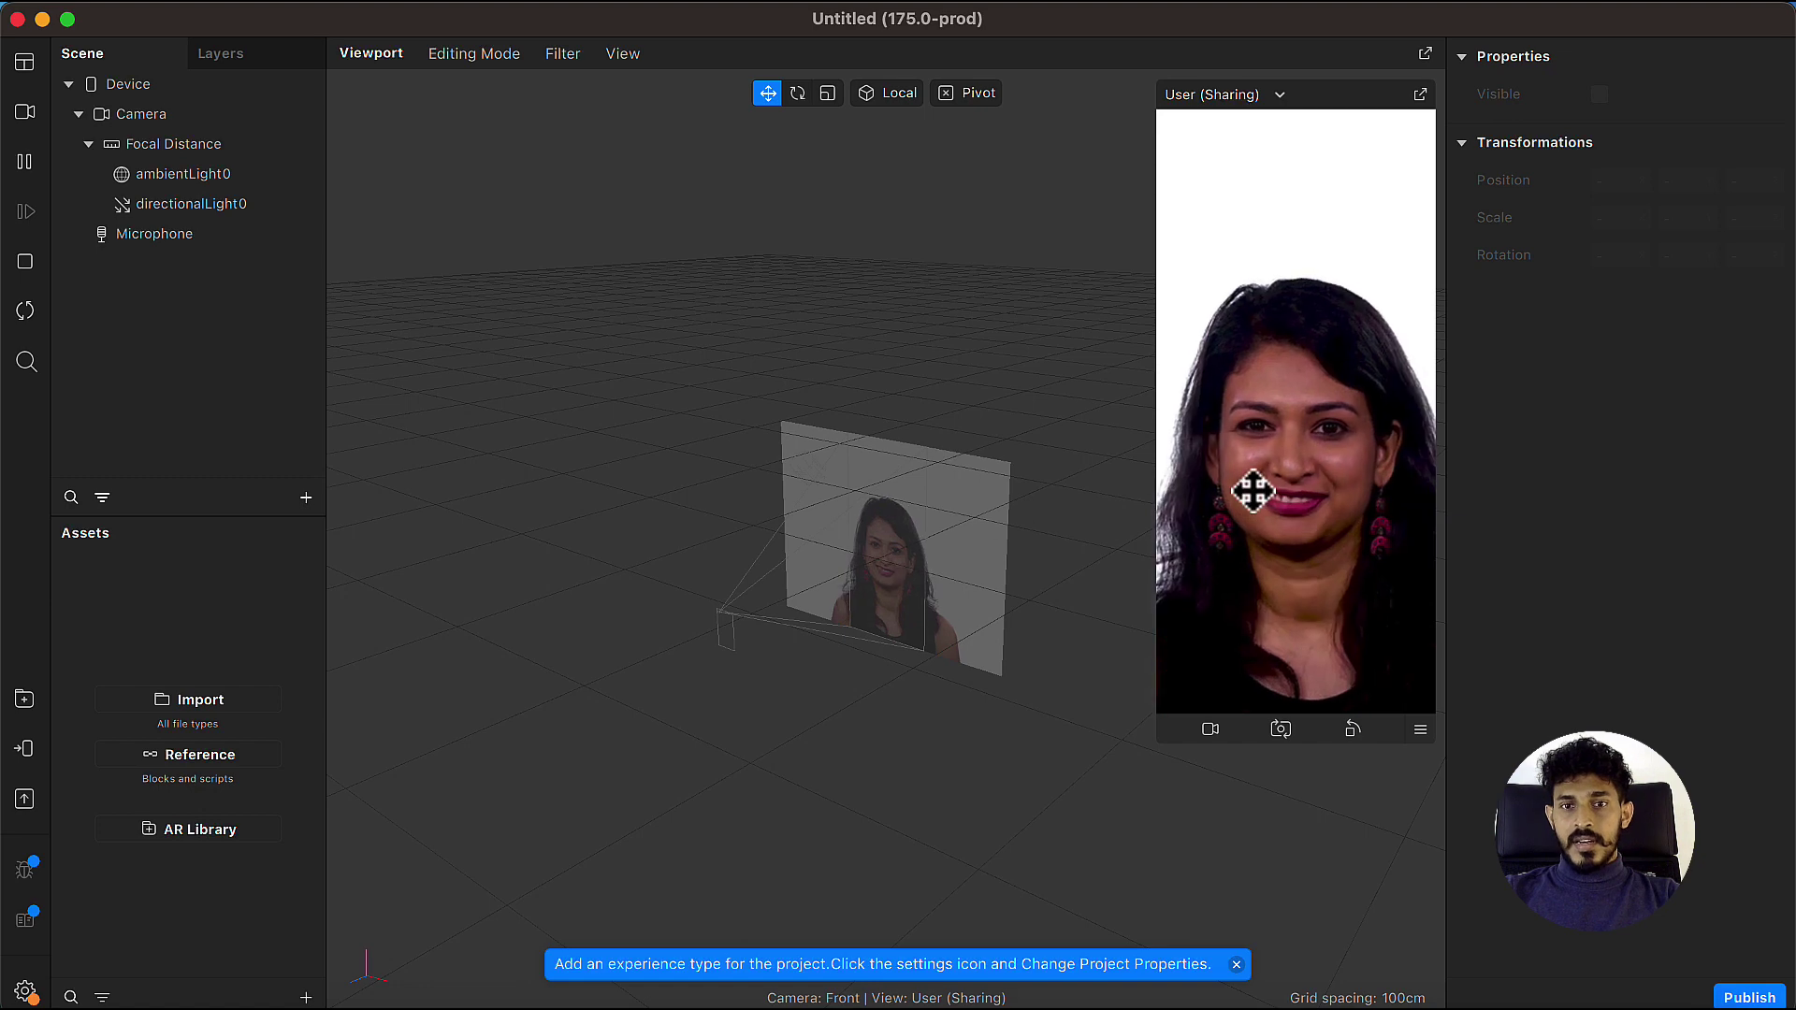
{"action": "left_click", "coordinate": [1356, 730]}
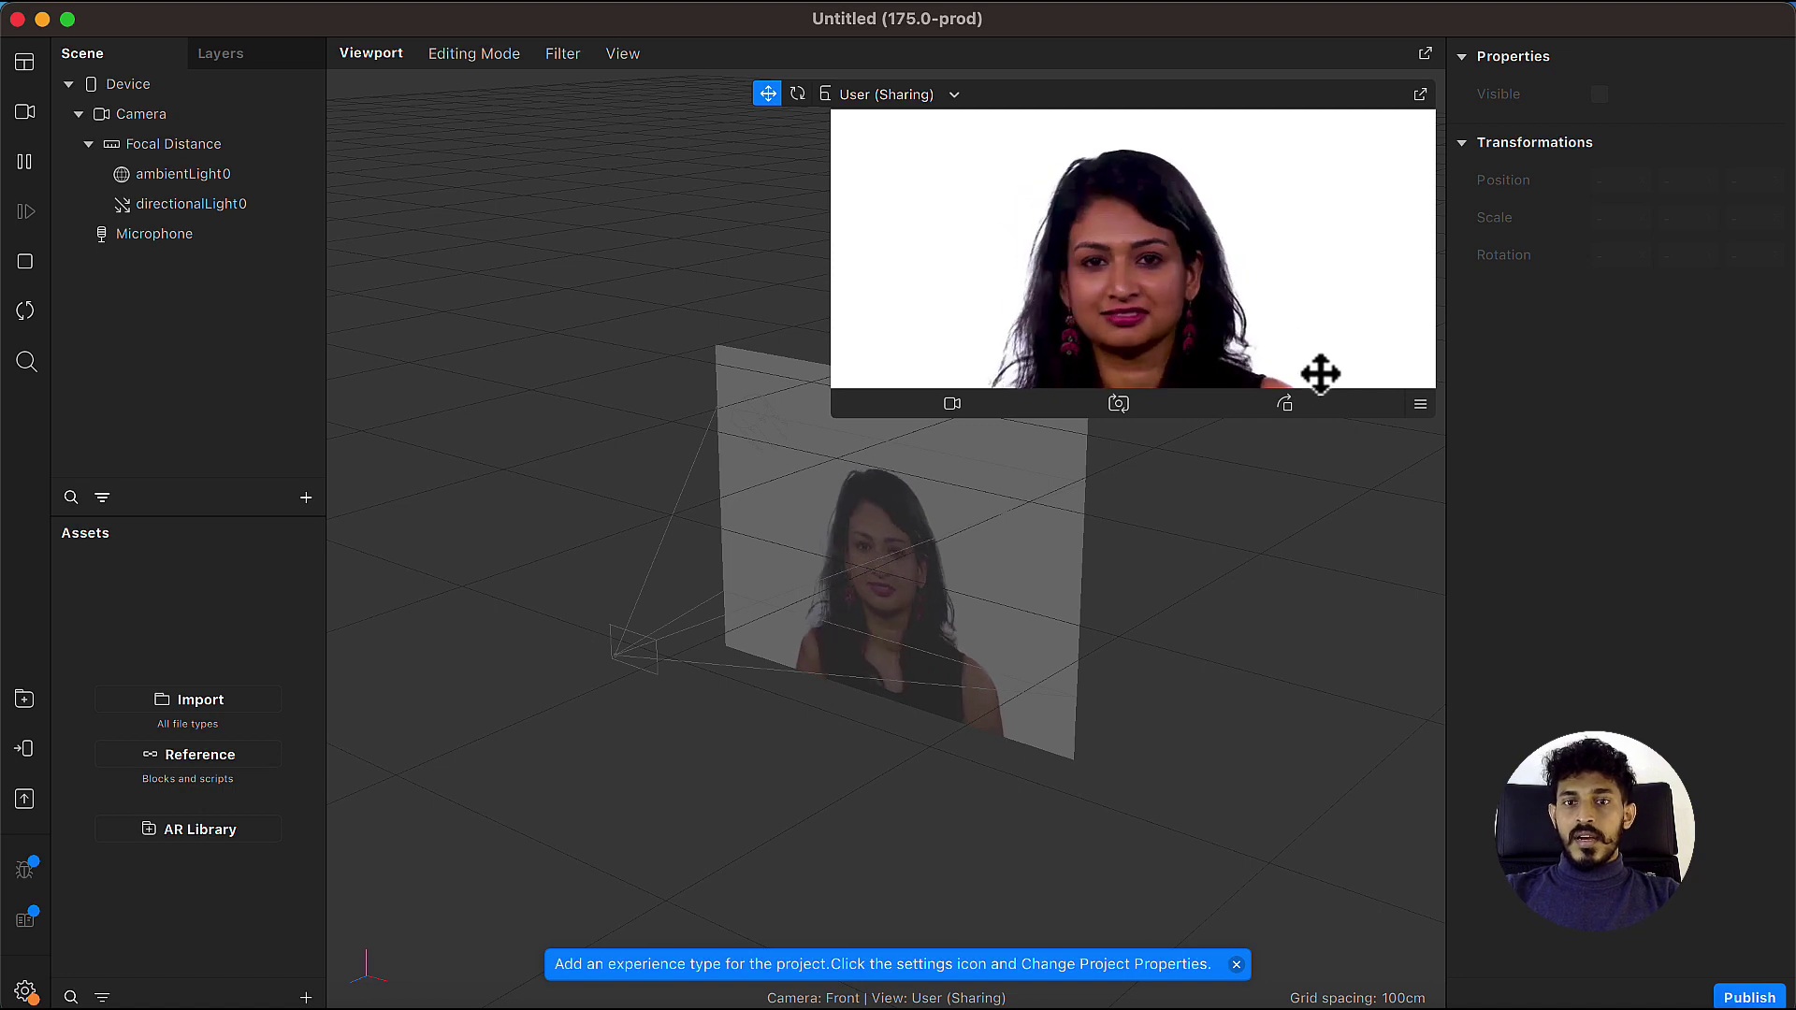
{"action": "left_click", "coordinate": [1286, 404]}
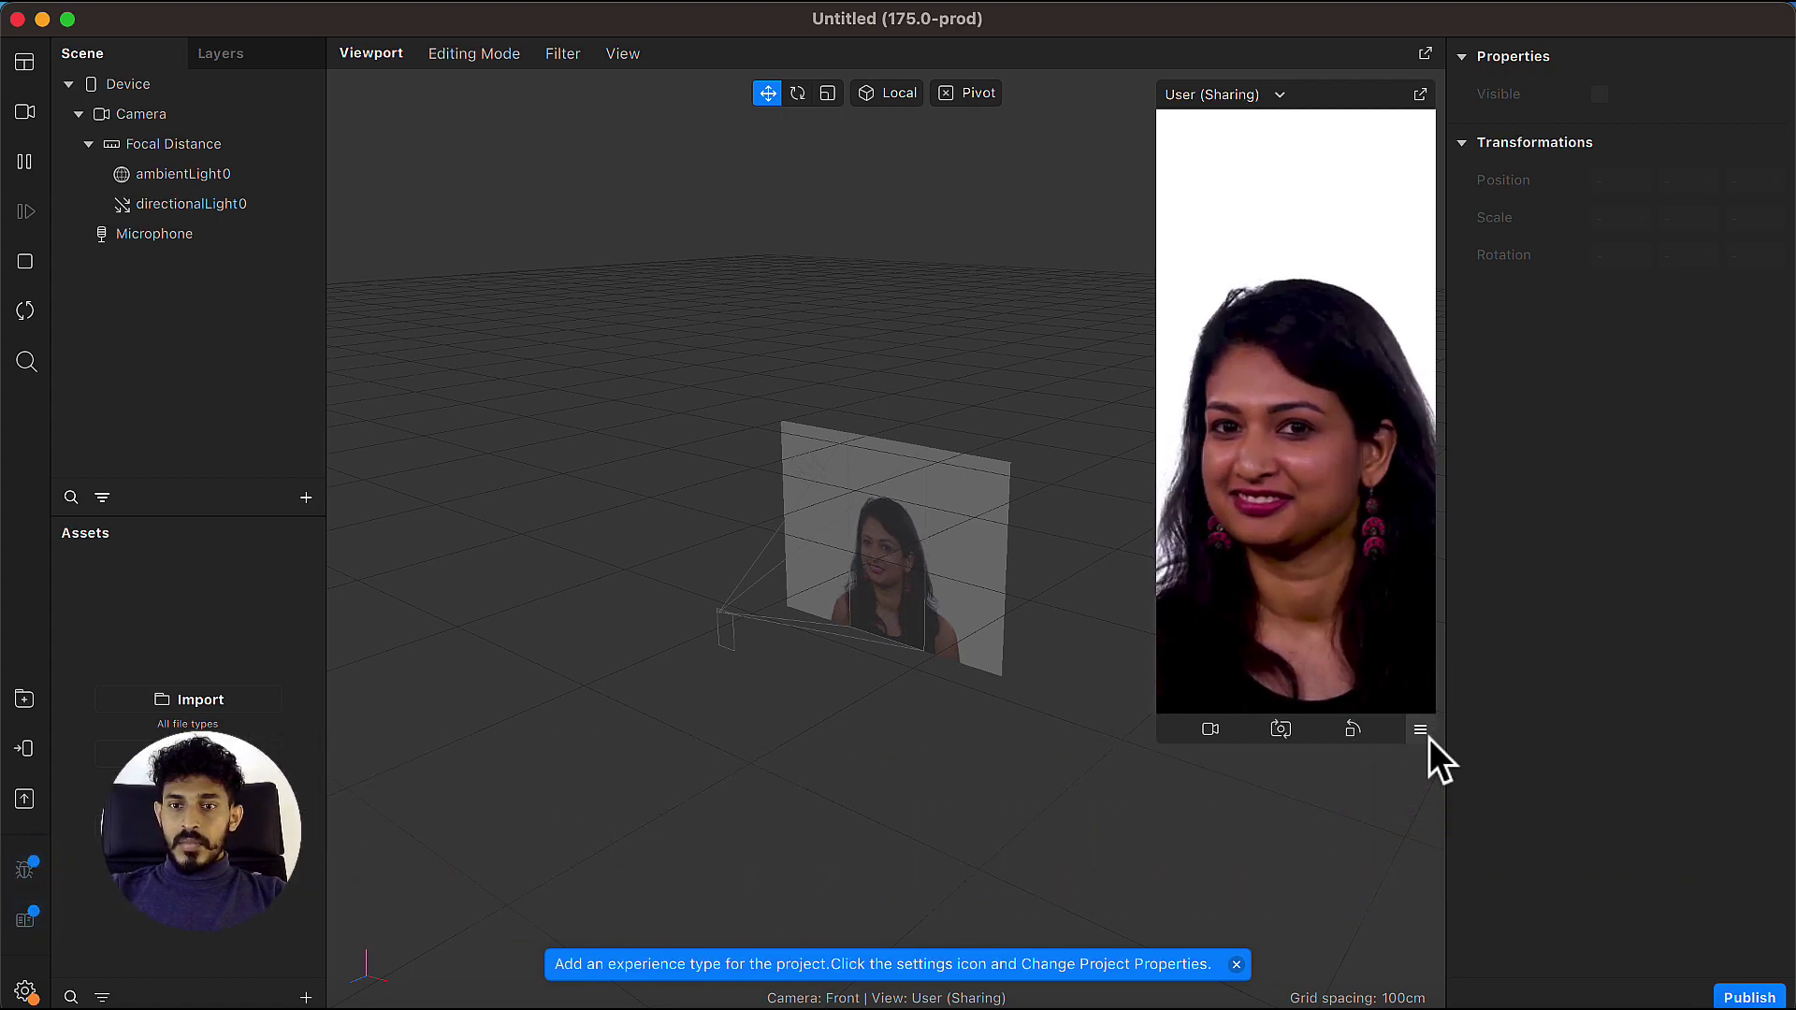
{"action": "left_click", "coordinate": [1427, 734]}
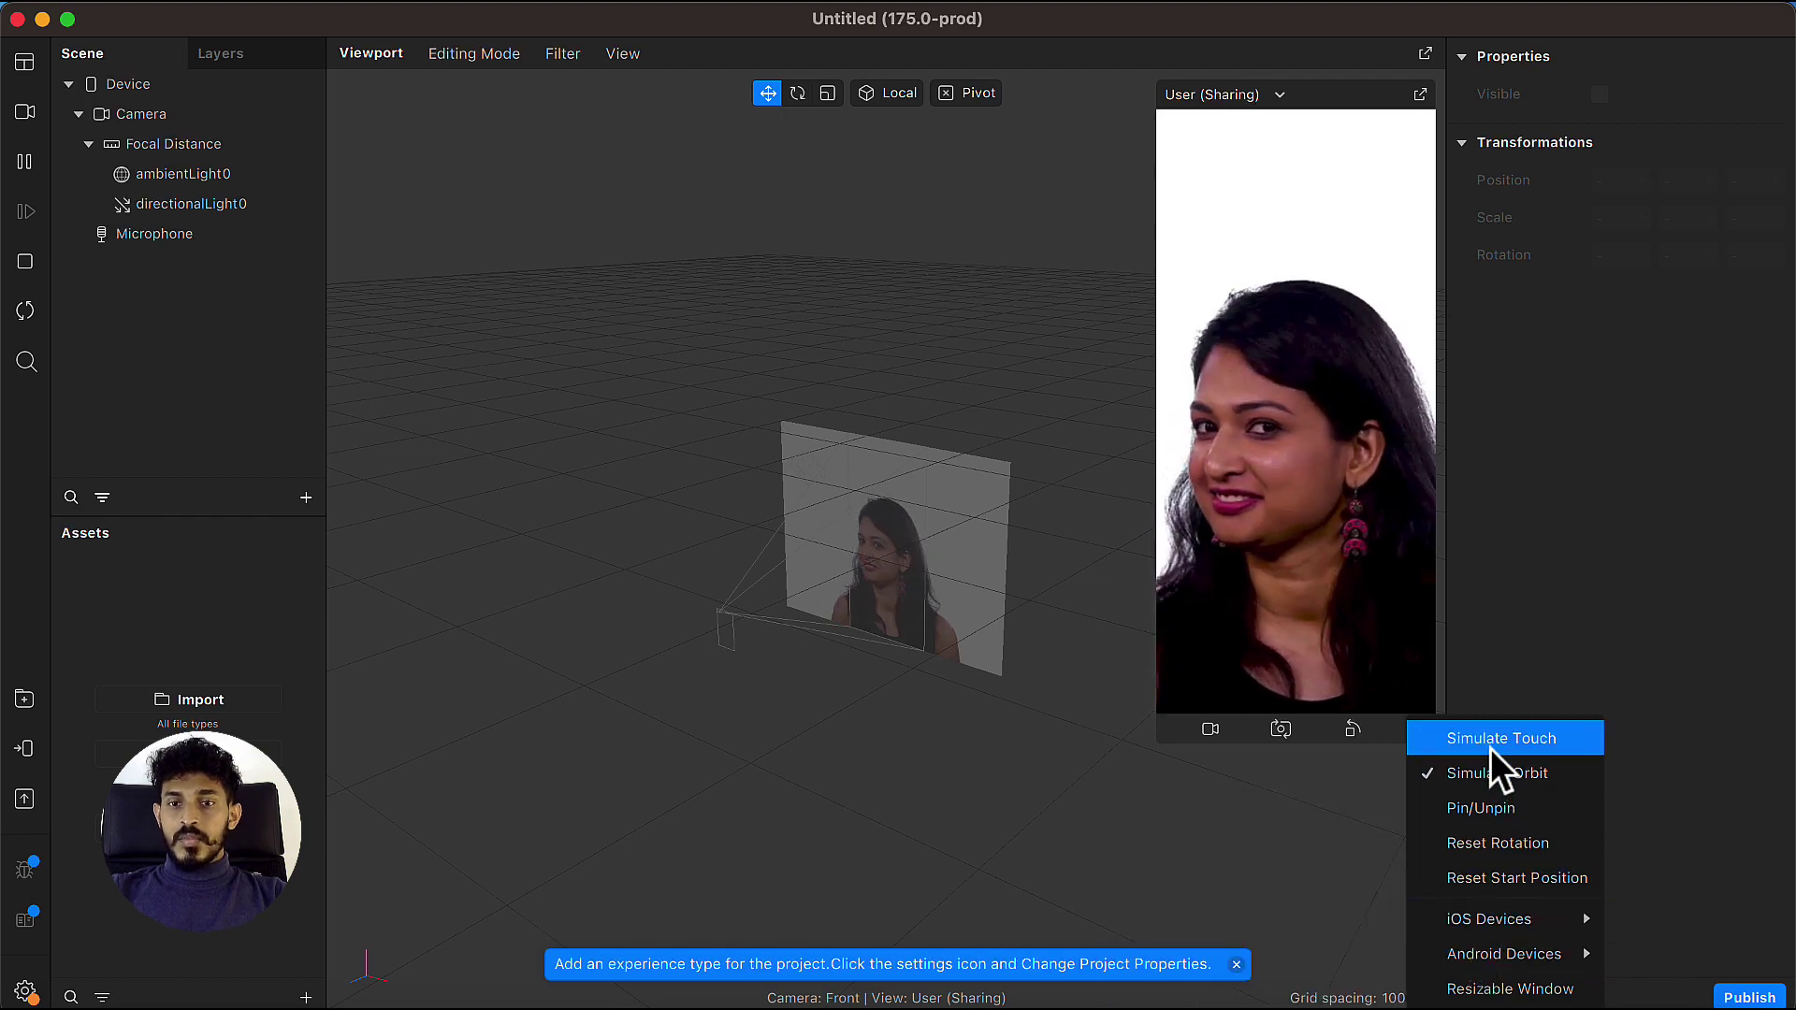
{"action": "left_click", "coordinate": [1564, 741]}
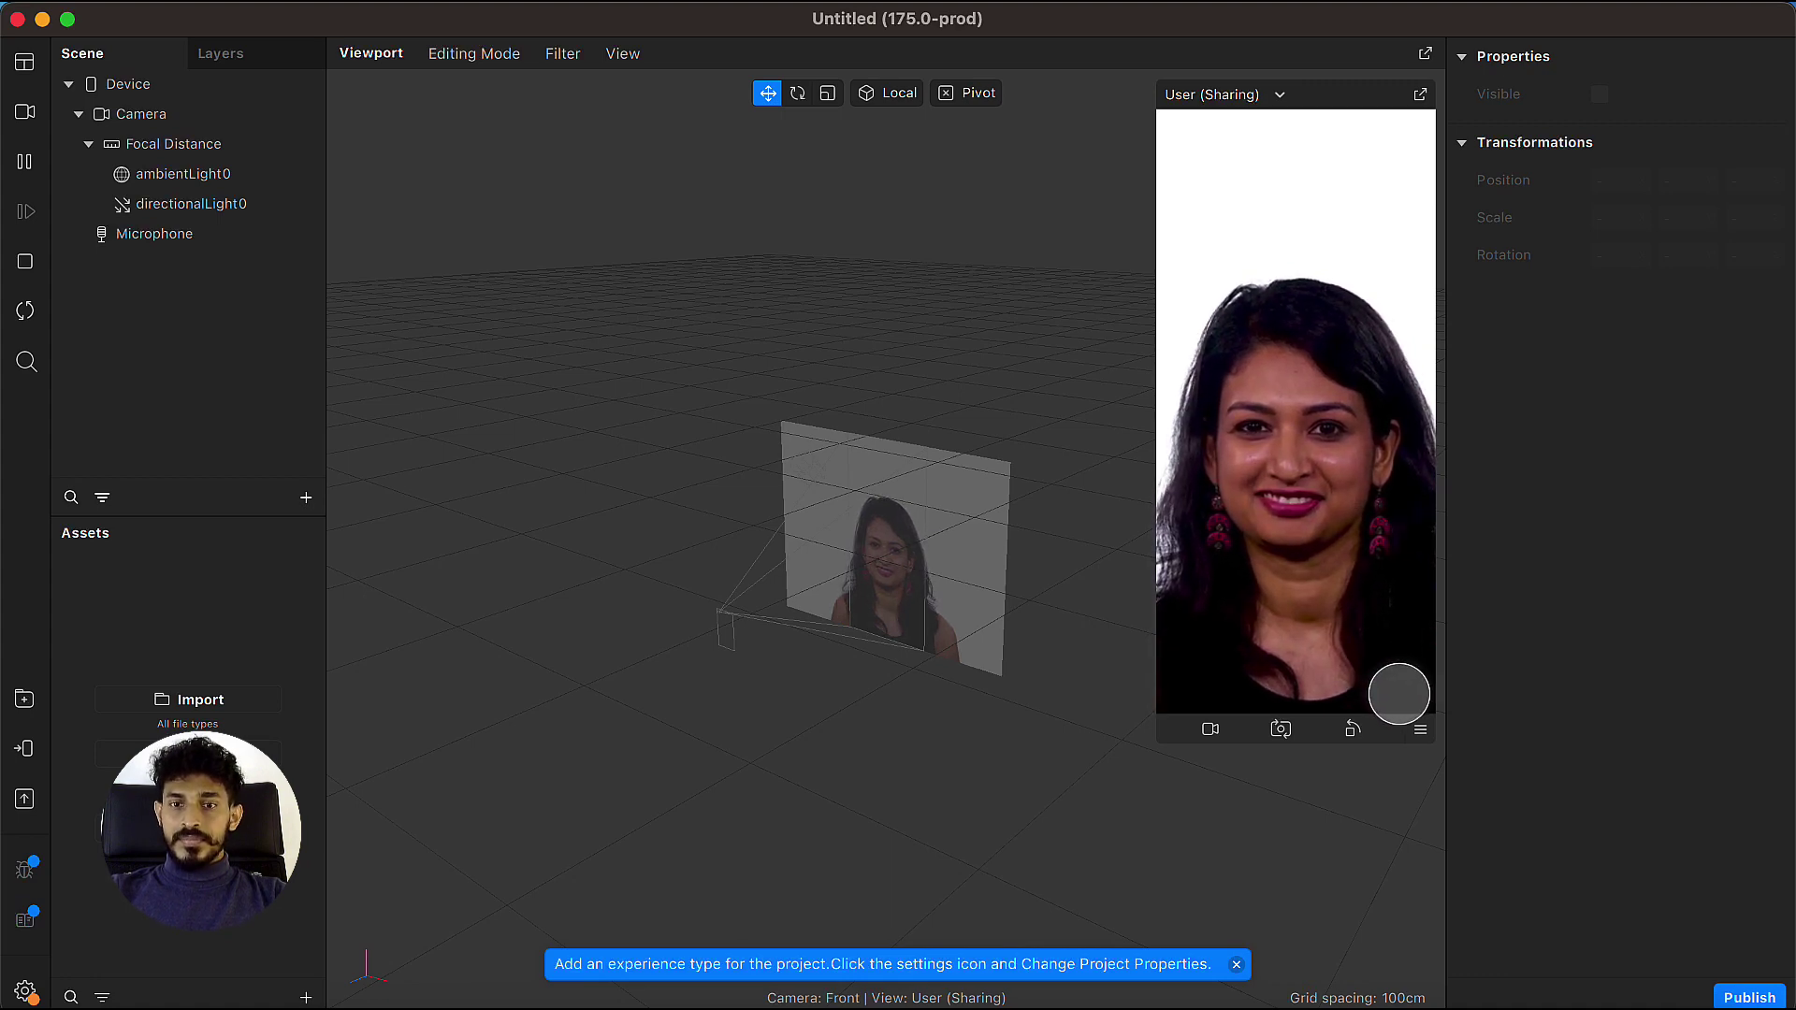
{"action": "left_click", "coordinate": [1419, 729]}
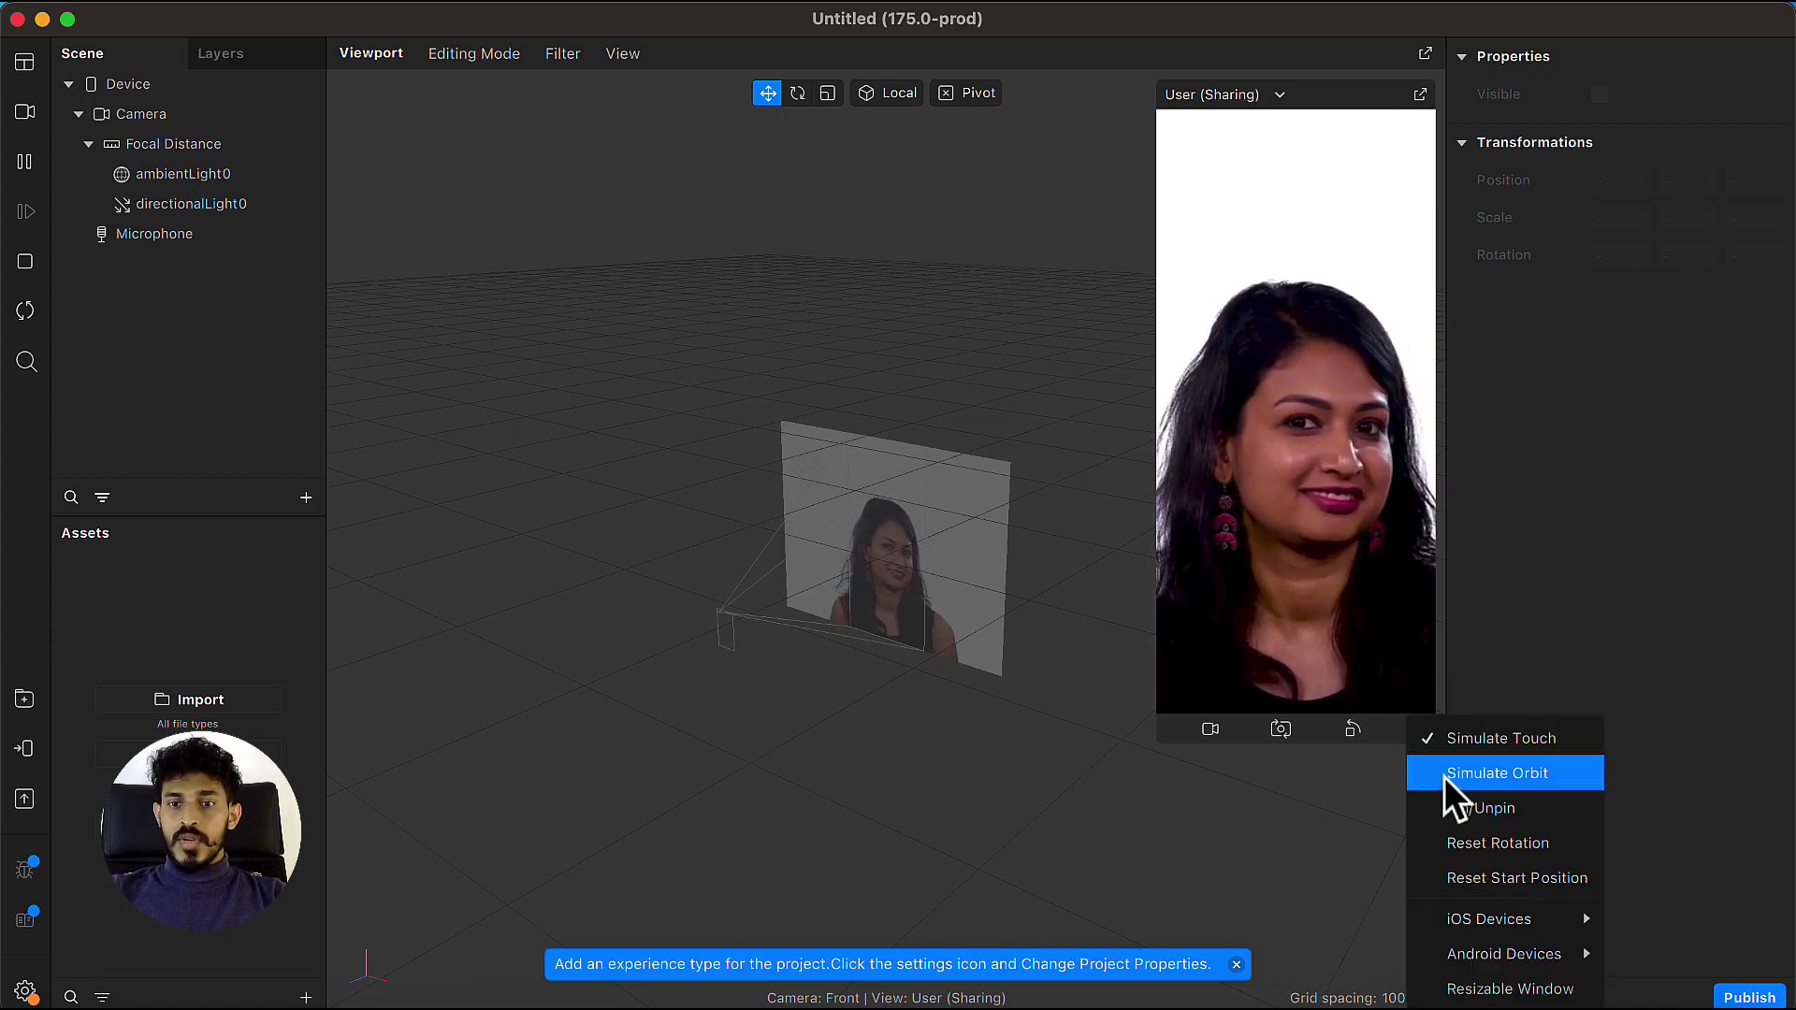
{"action": "left_click", "coordinate": [1546, 778]}
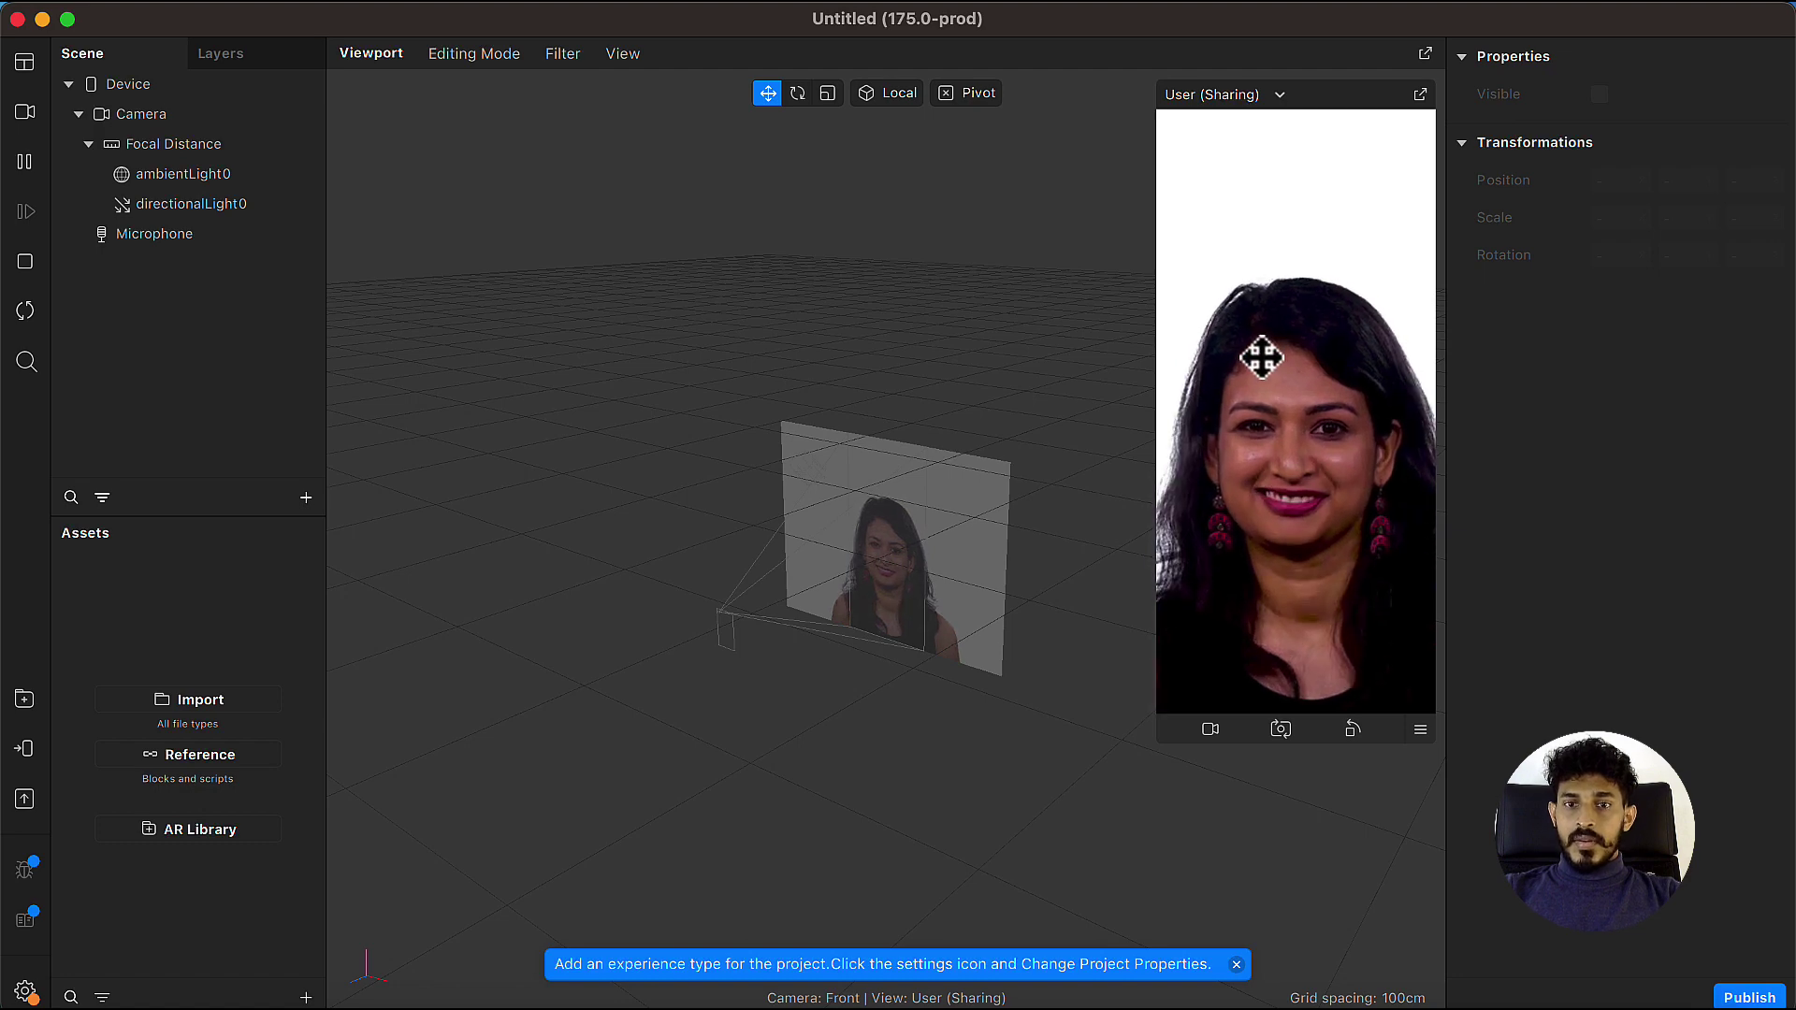
Try the second and third simulation videos, return to the first, and reopen the Video Library.
{"action": "left_click", "coordinate": [1213, 733]}
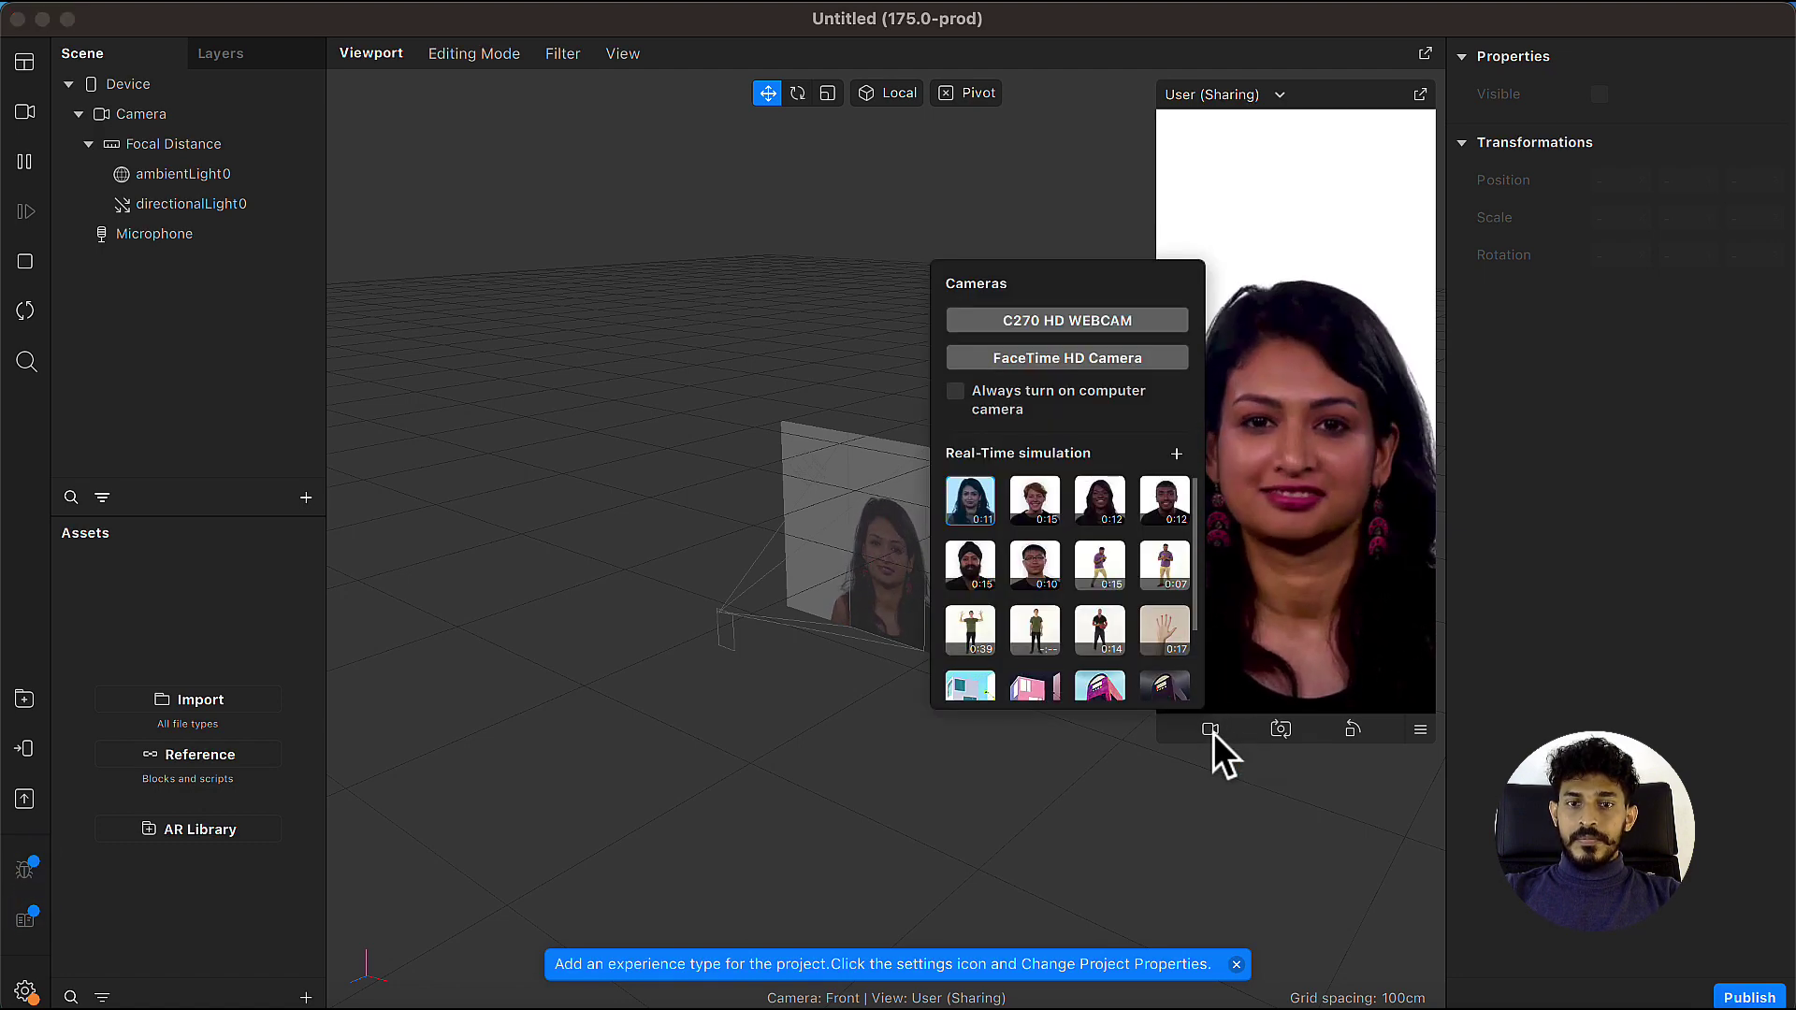
{"action": "left_click", "coordinate": [1036, 505]}
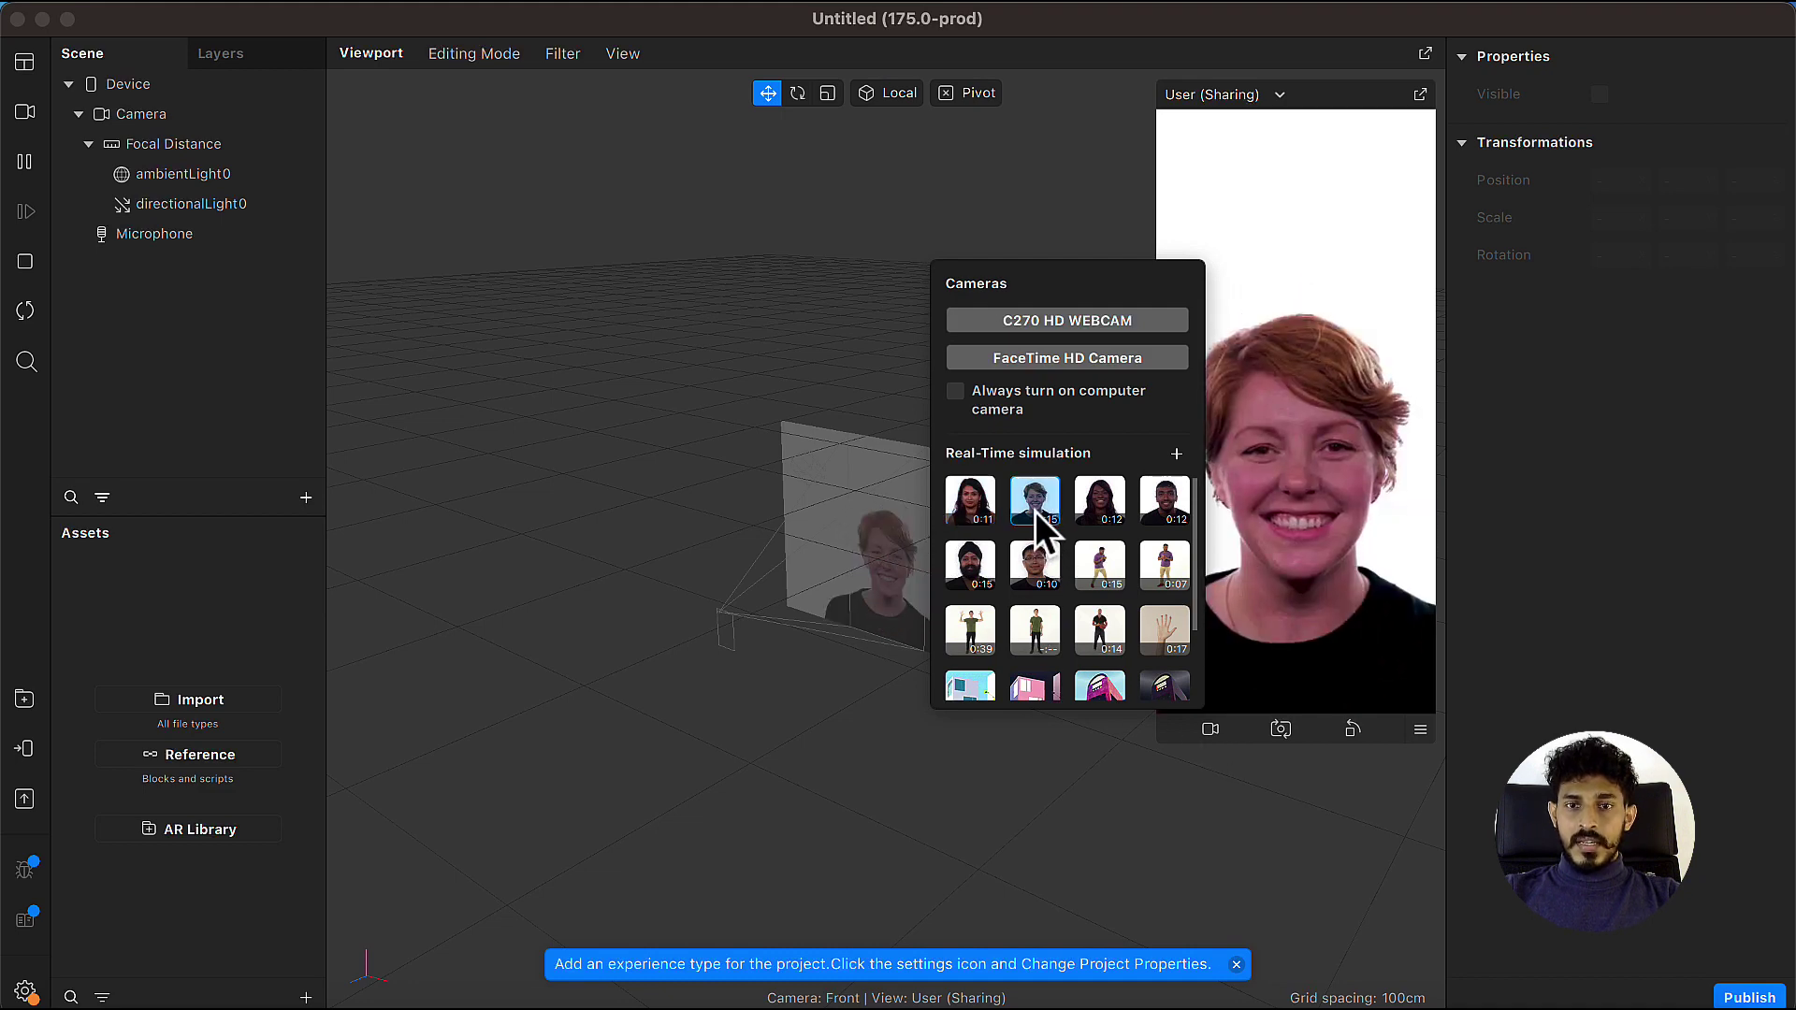
{"action": "left_click", "coordinate": [1109, 529]}
{"action": "left_click", "coordinate": [1354, 642]}
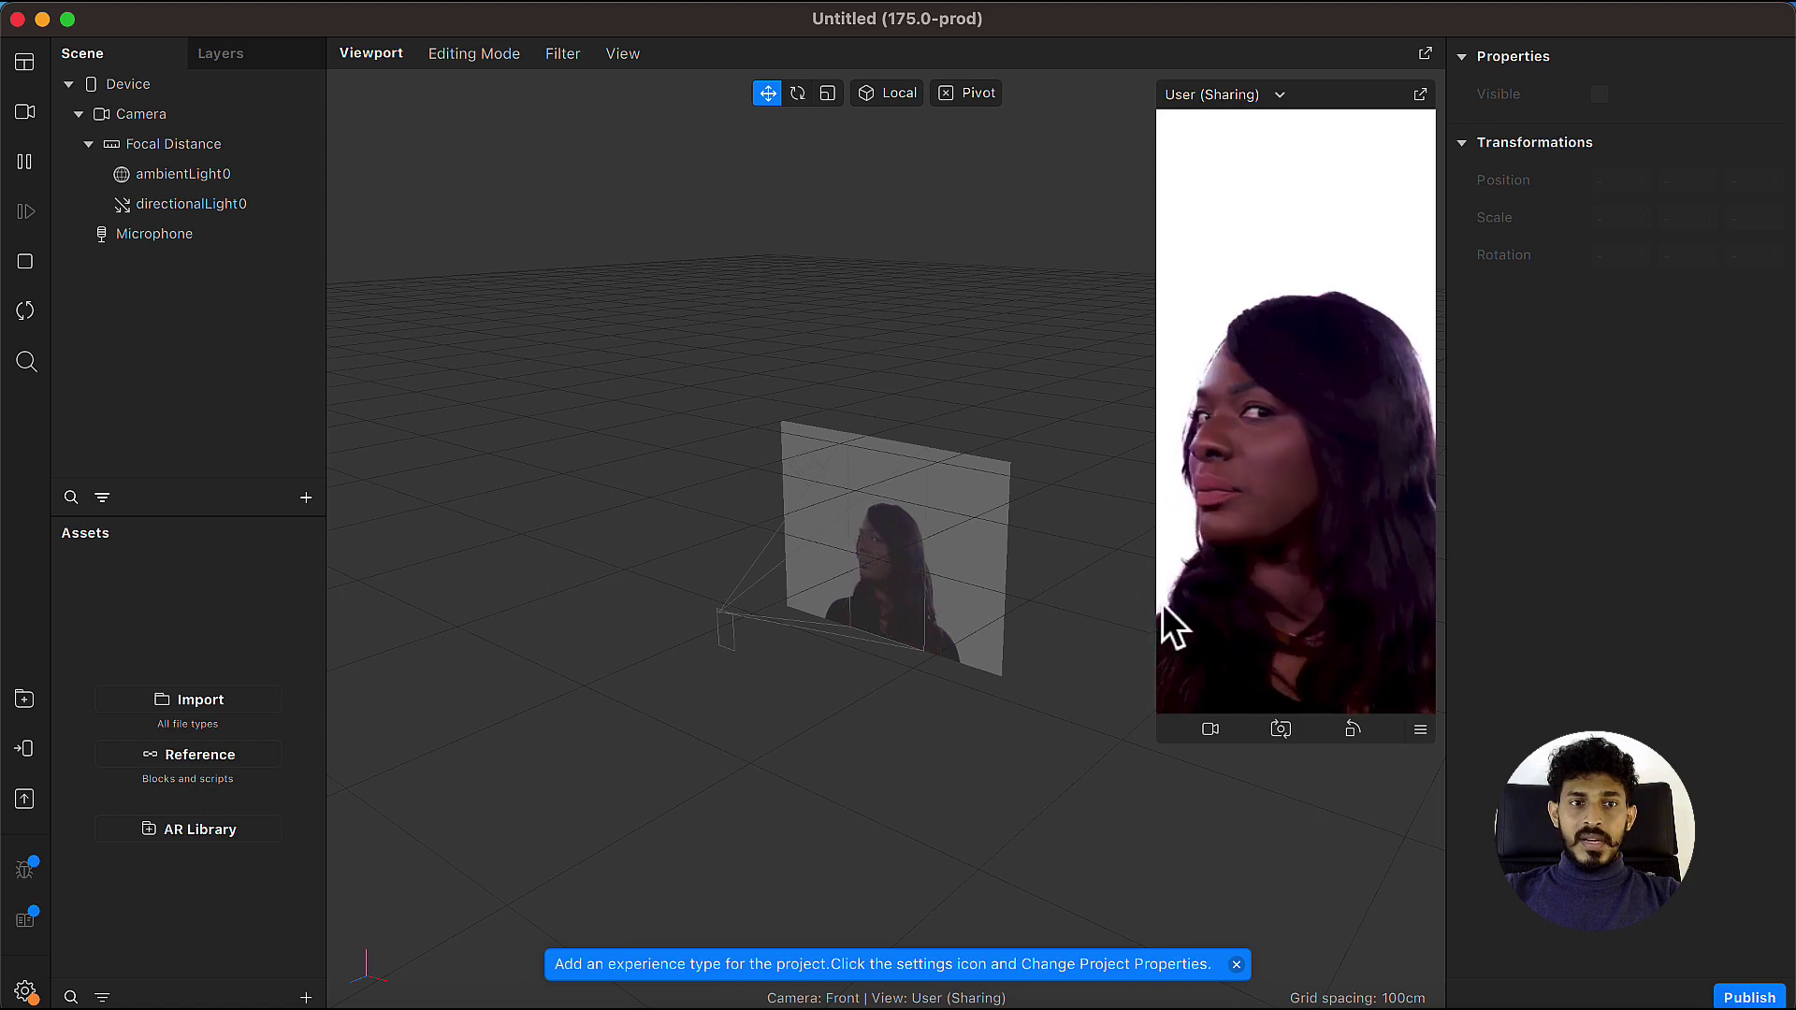
{"action": "left_click", "coordinate": [26, 114]}
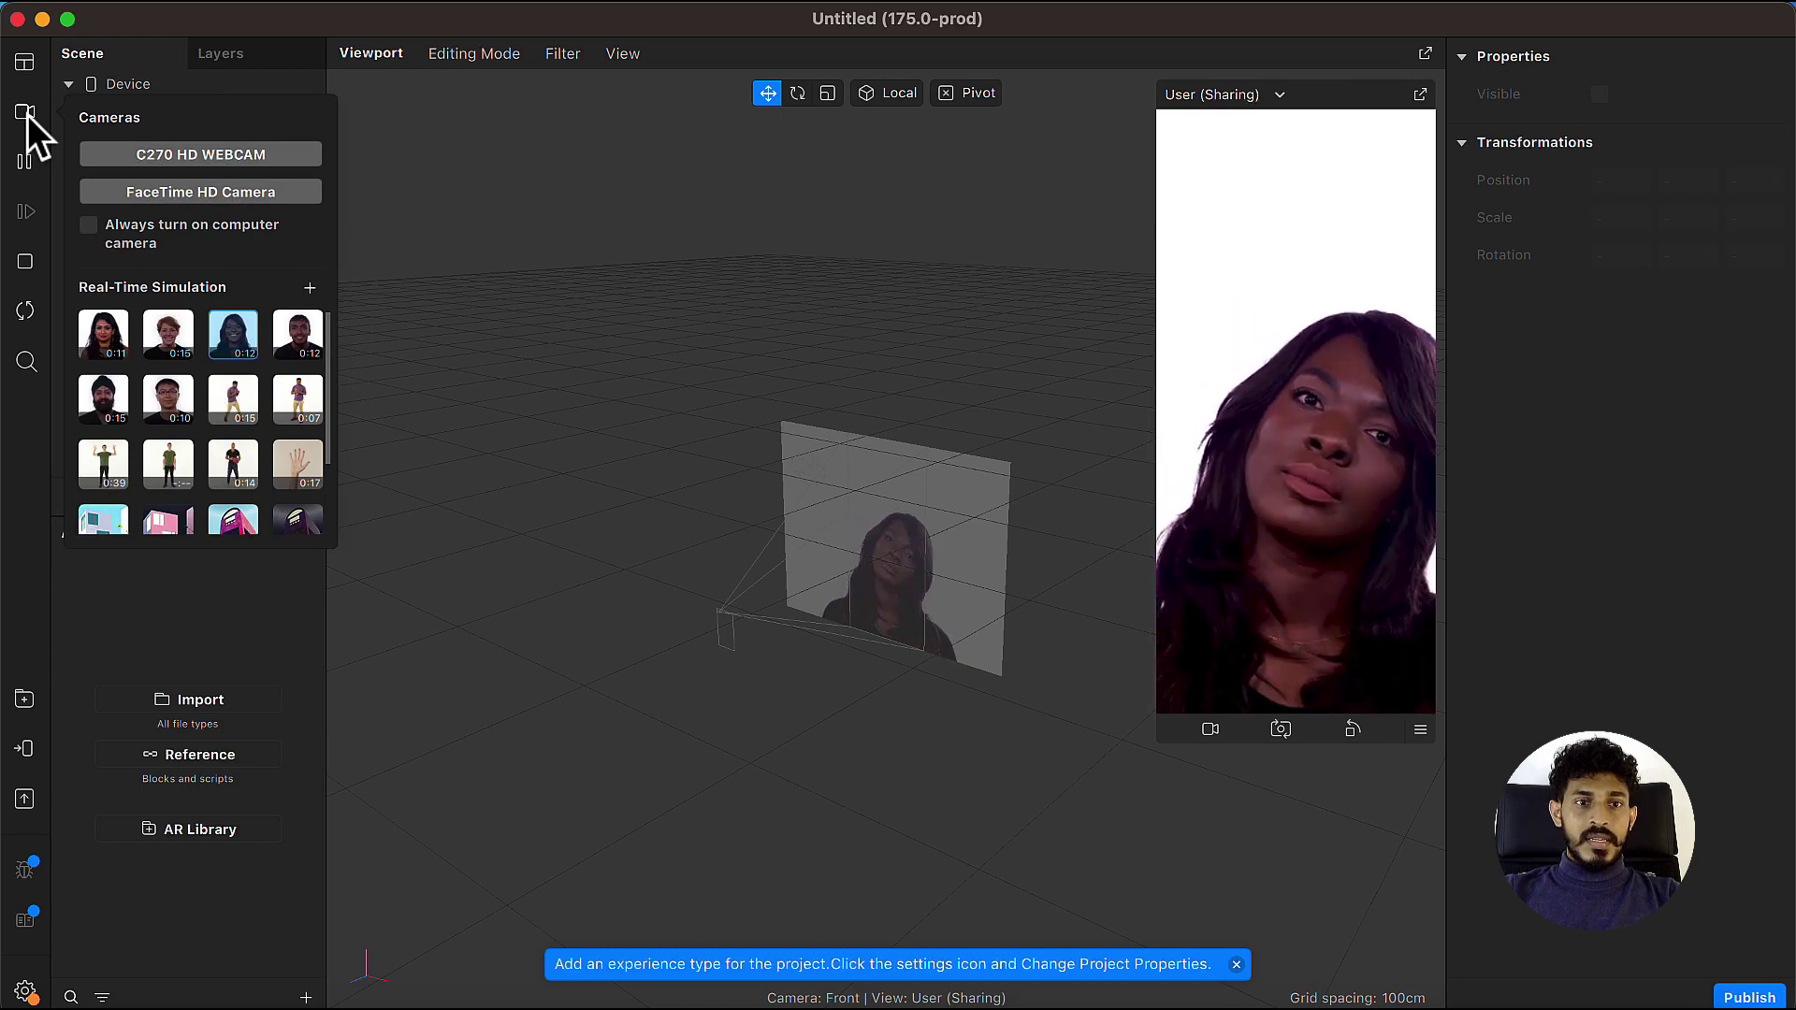
{"action": "left_click", "coordinate": [111, 333]}
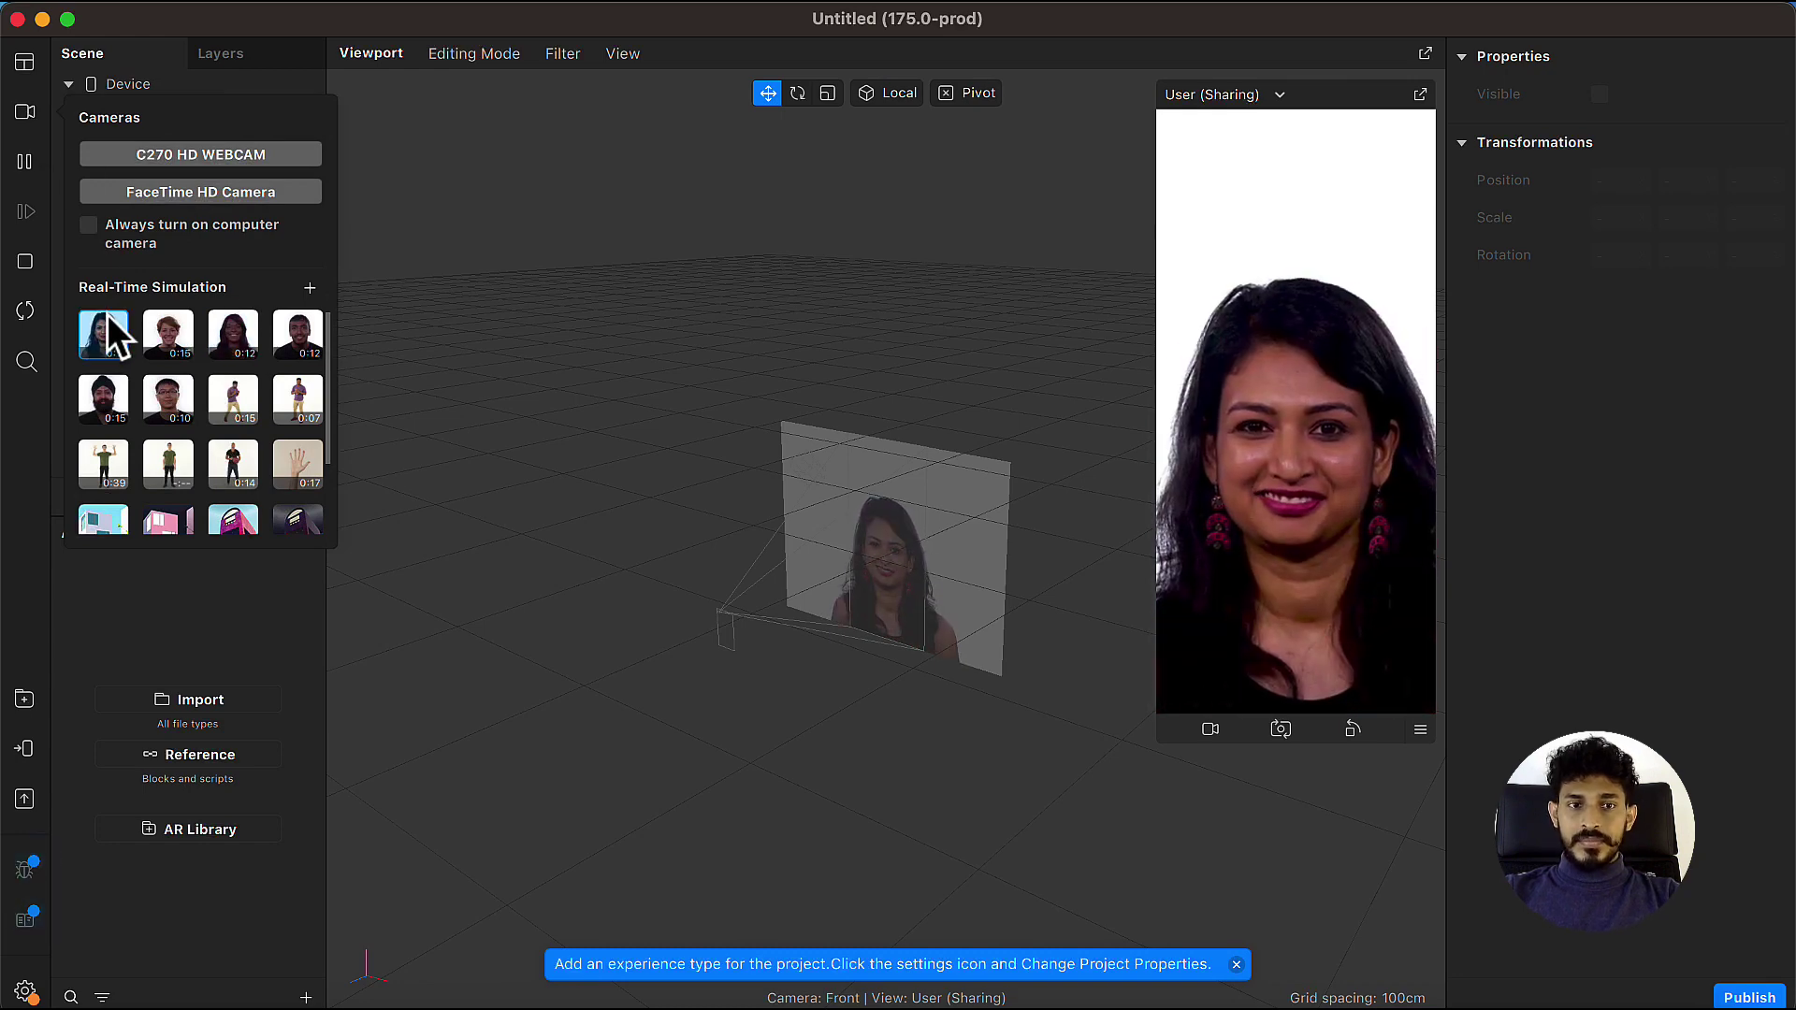
{"action": "left_click", "coordinate": [1183, 627]}
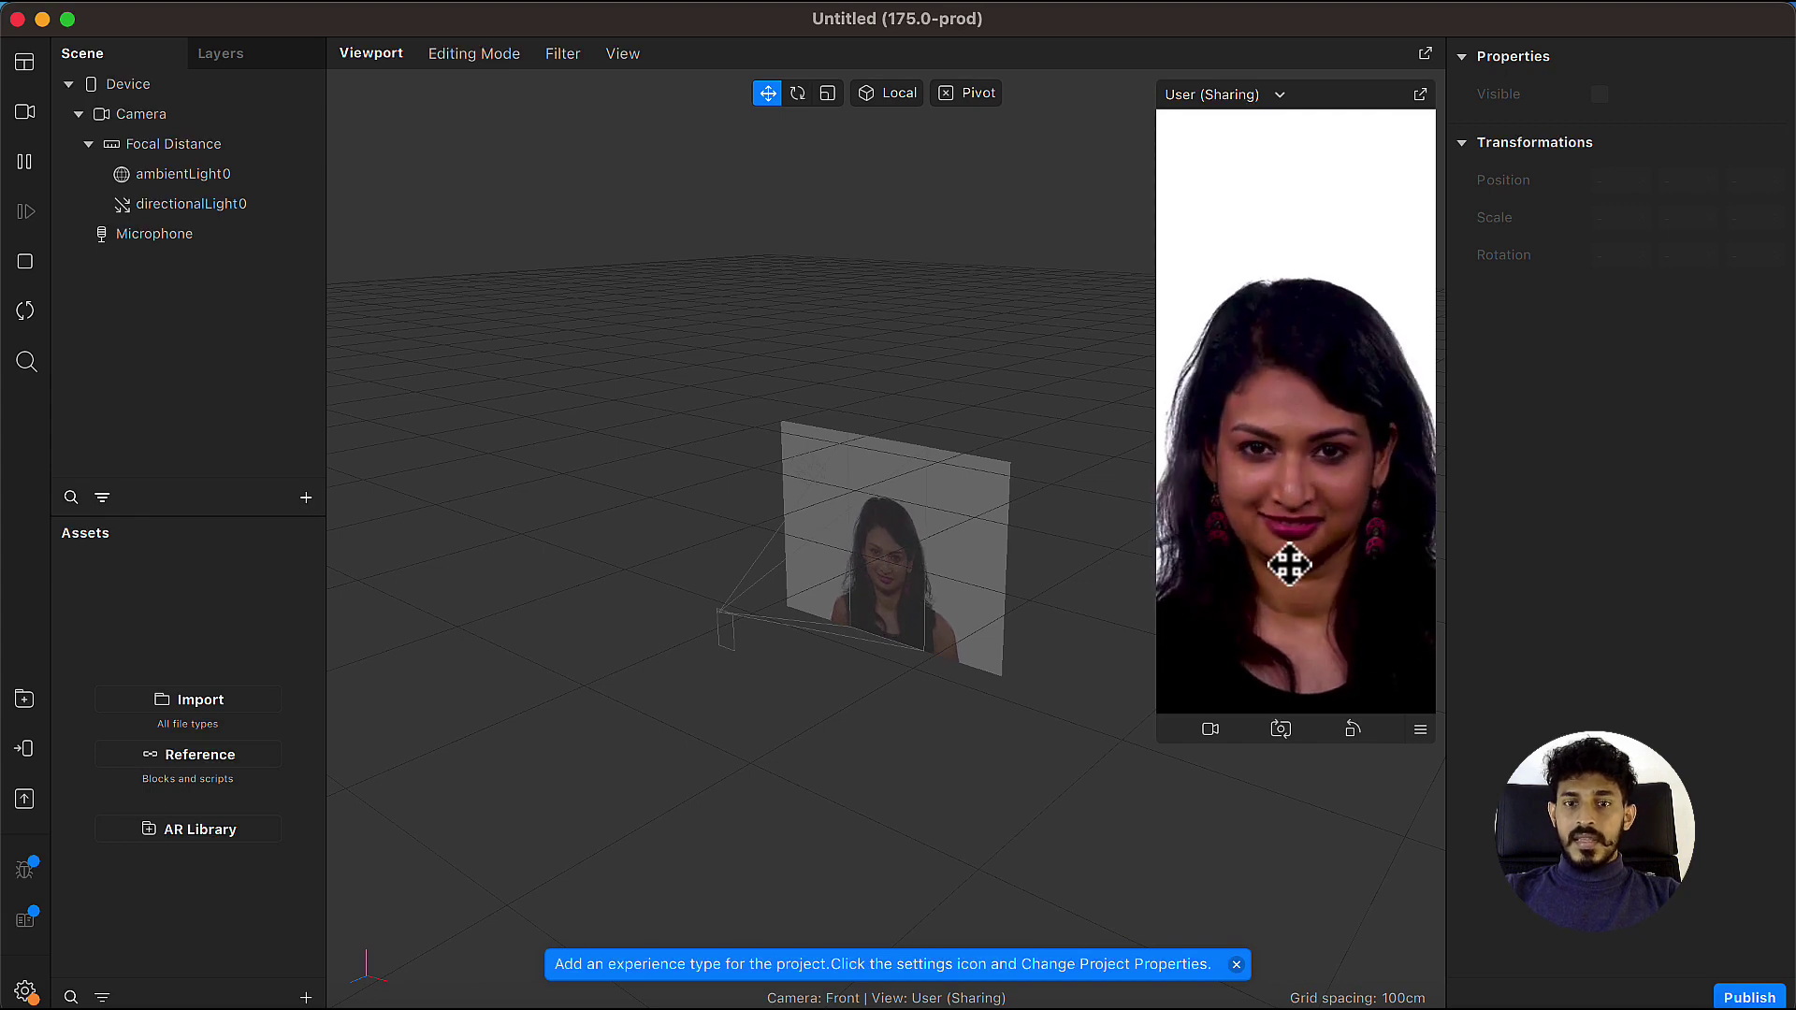
{"action": "left_click", "coordinate": [1208, 733]}
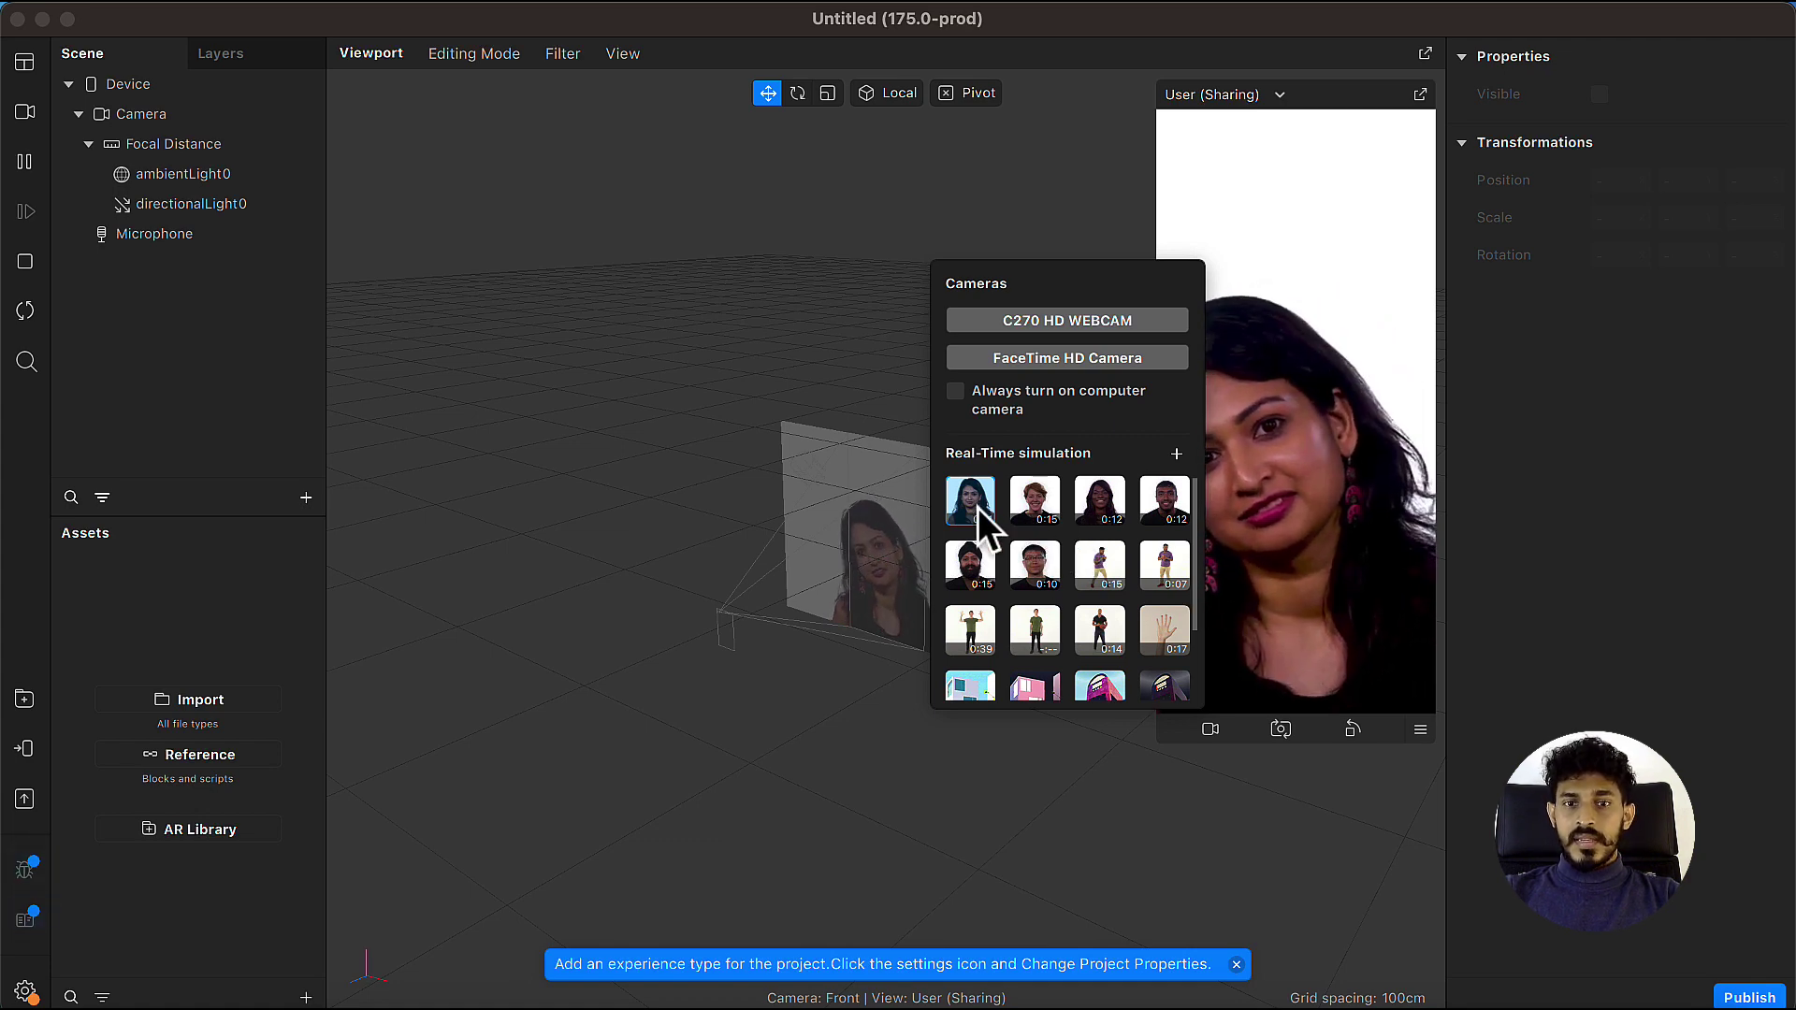
Cycle through the Real-Time simulated people, finishing on the bearded man in a turban.
{"action": "left_click", "coordinate": [1015, 504]}
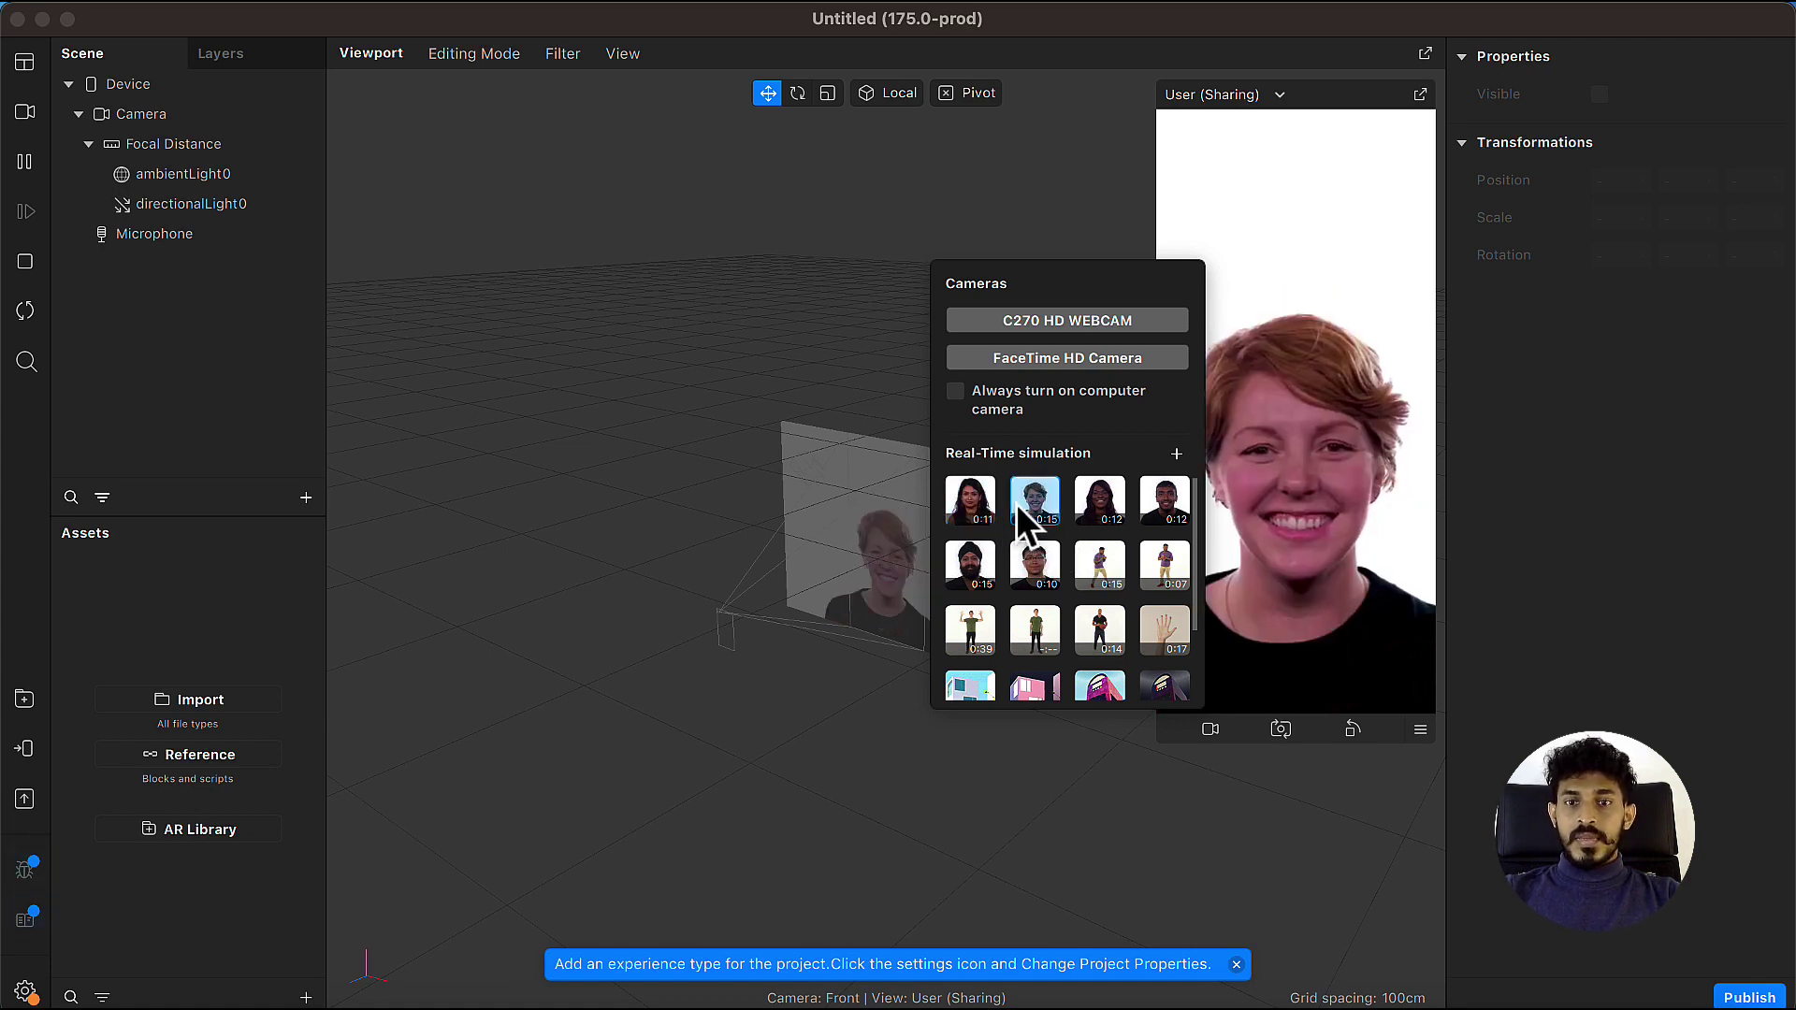
{"action": "left_click", "coordinate": [1099, 514]}
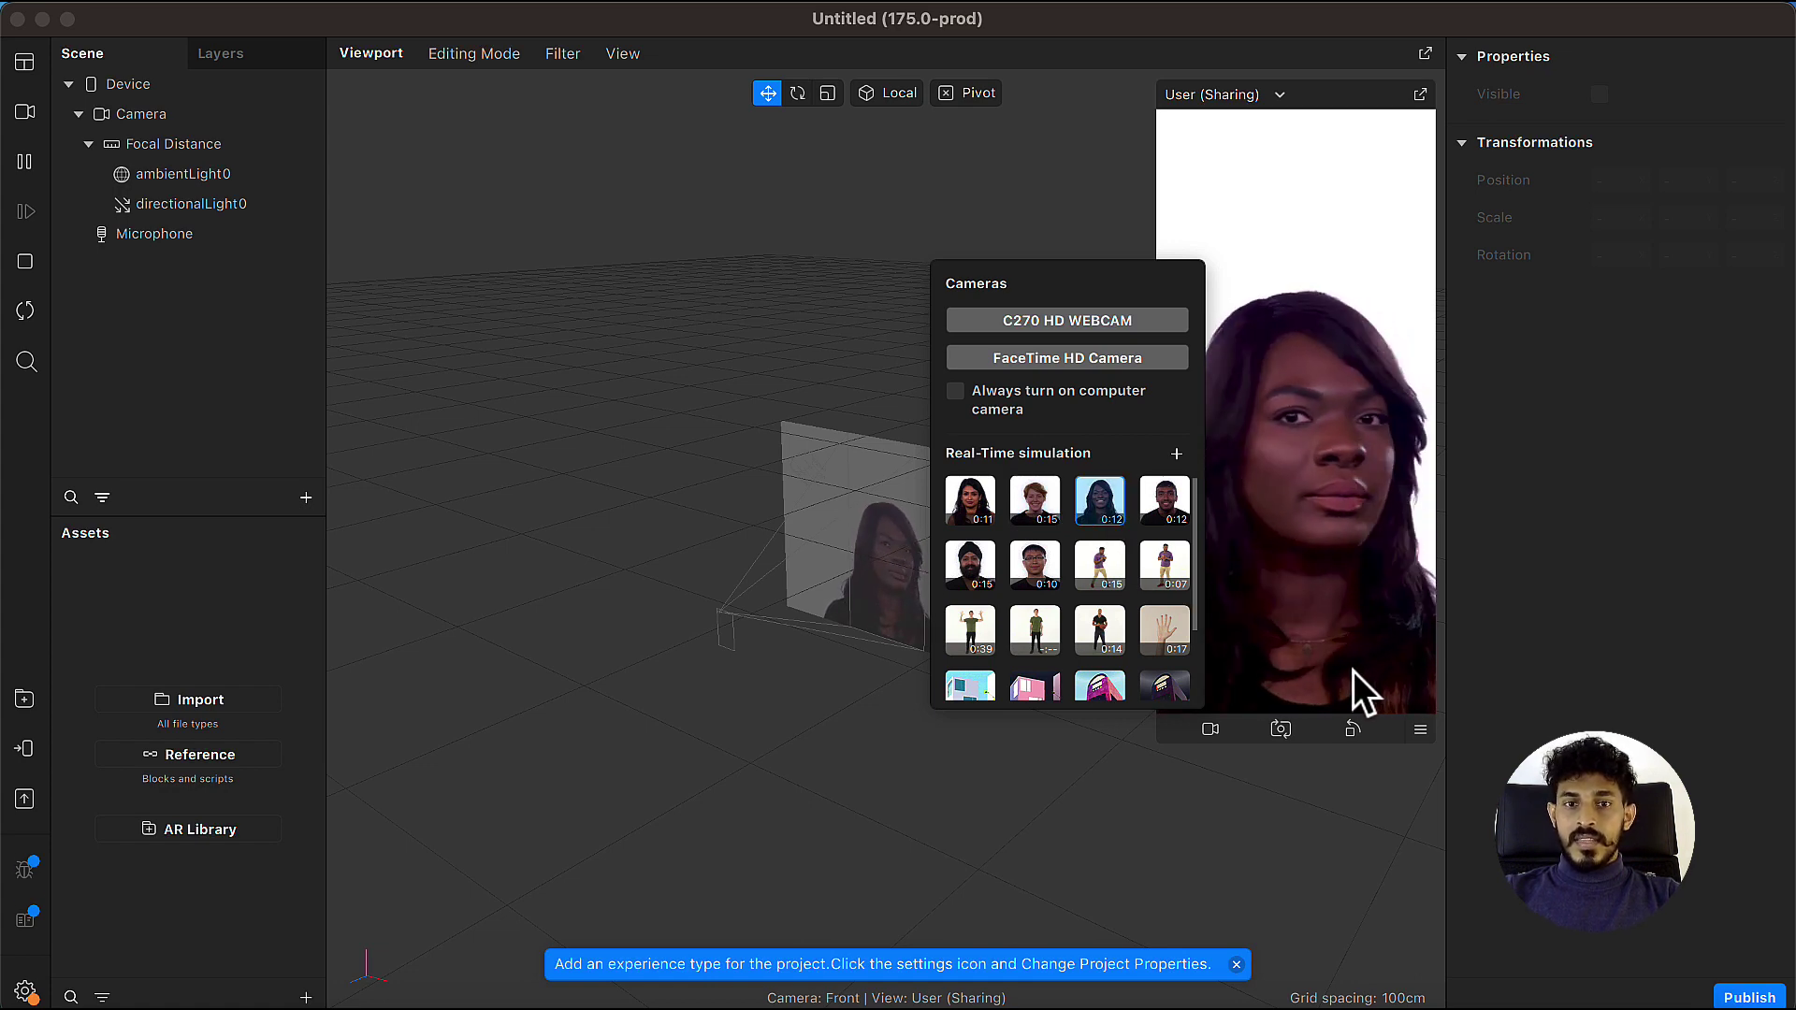
{"action": "left_click", "coordinate": [1175, 507]}
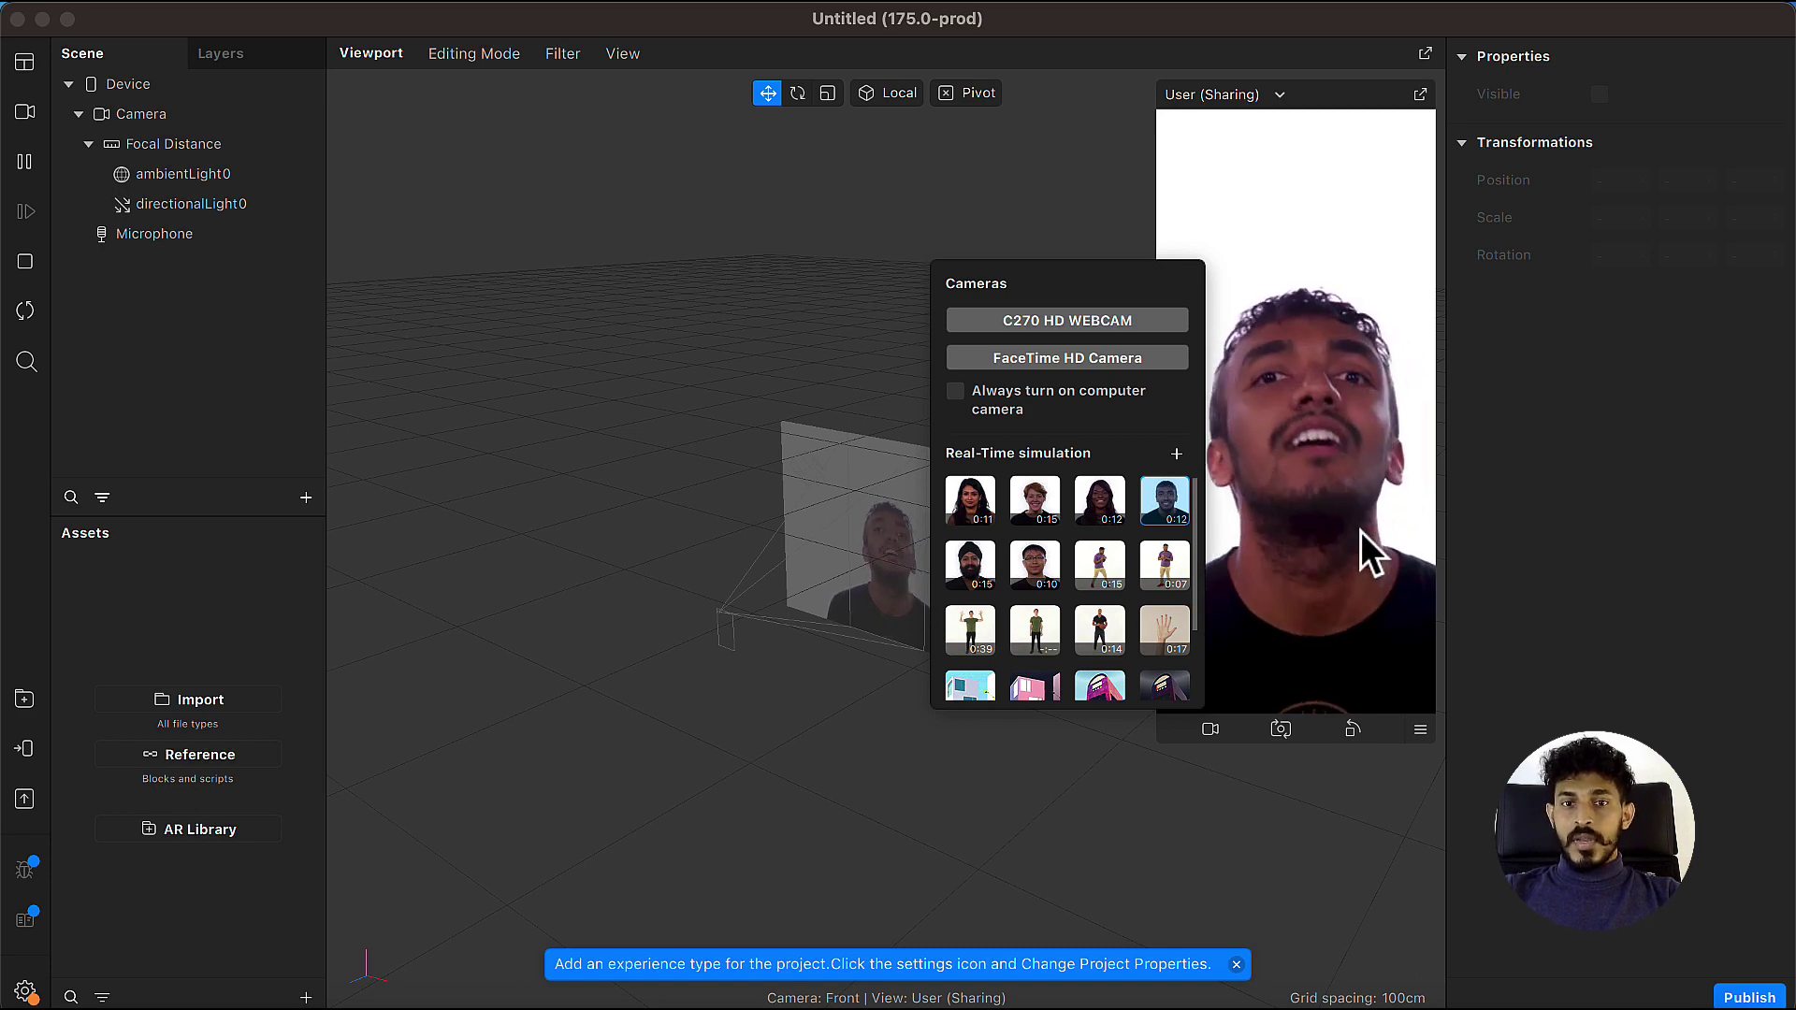
{"action": "left_click", "coordinate": [977, 565]}
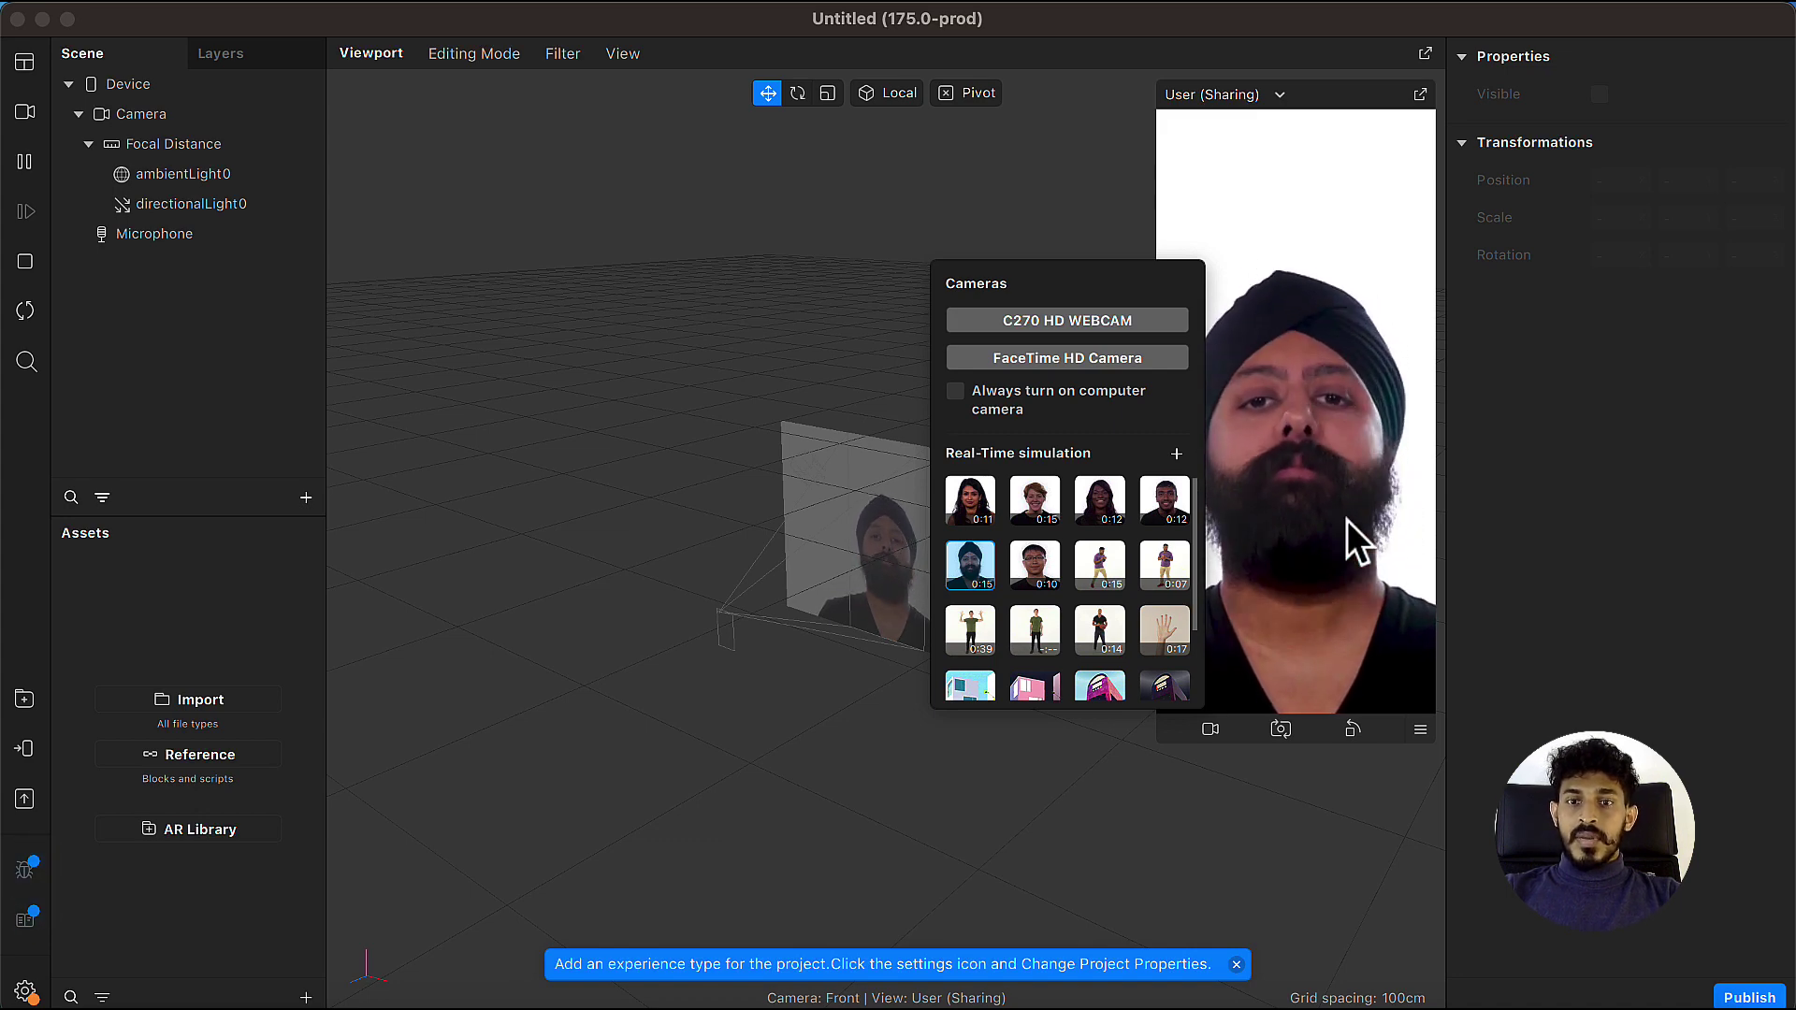
{"action": "left_click", "coordinate": [1051, 558]}
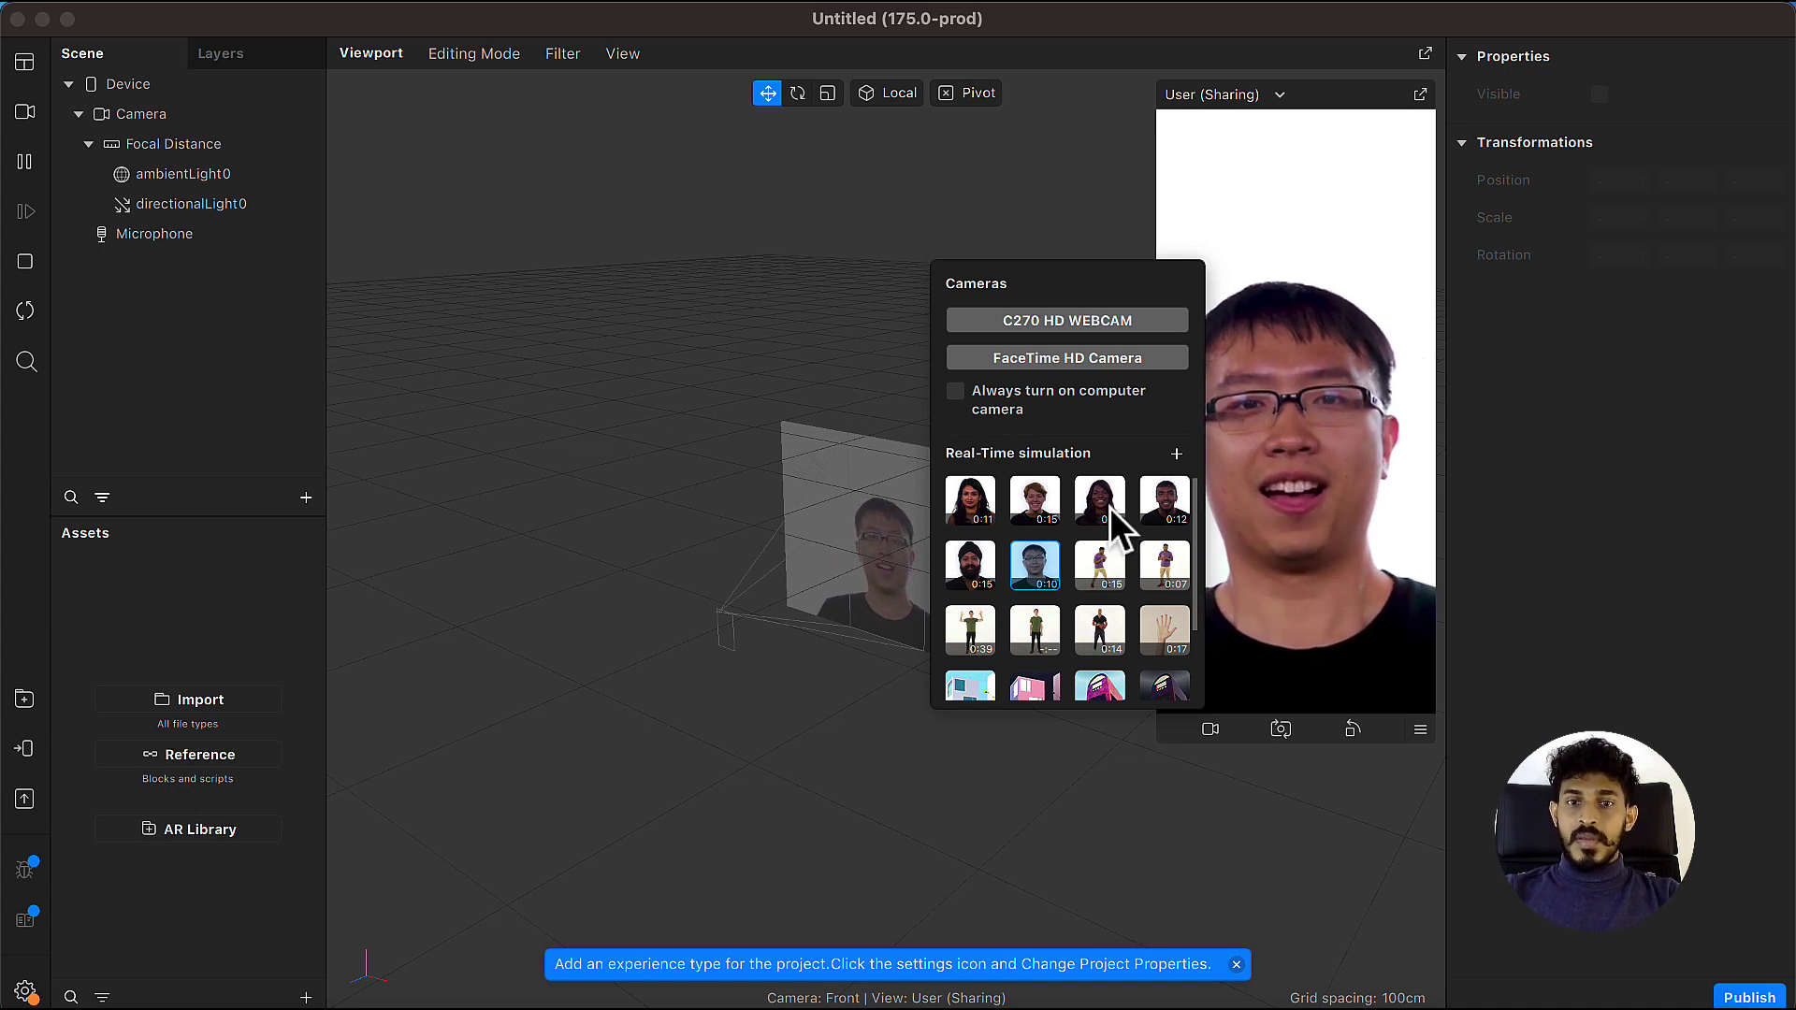
{"action": "left_click", "coordinate": [1113, 524]}
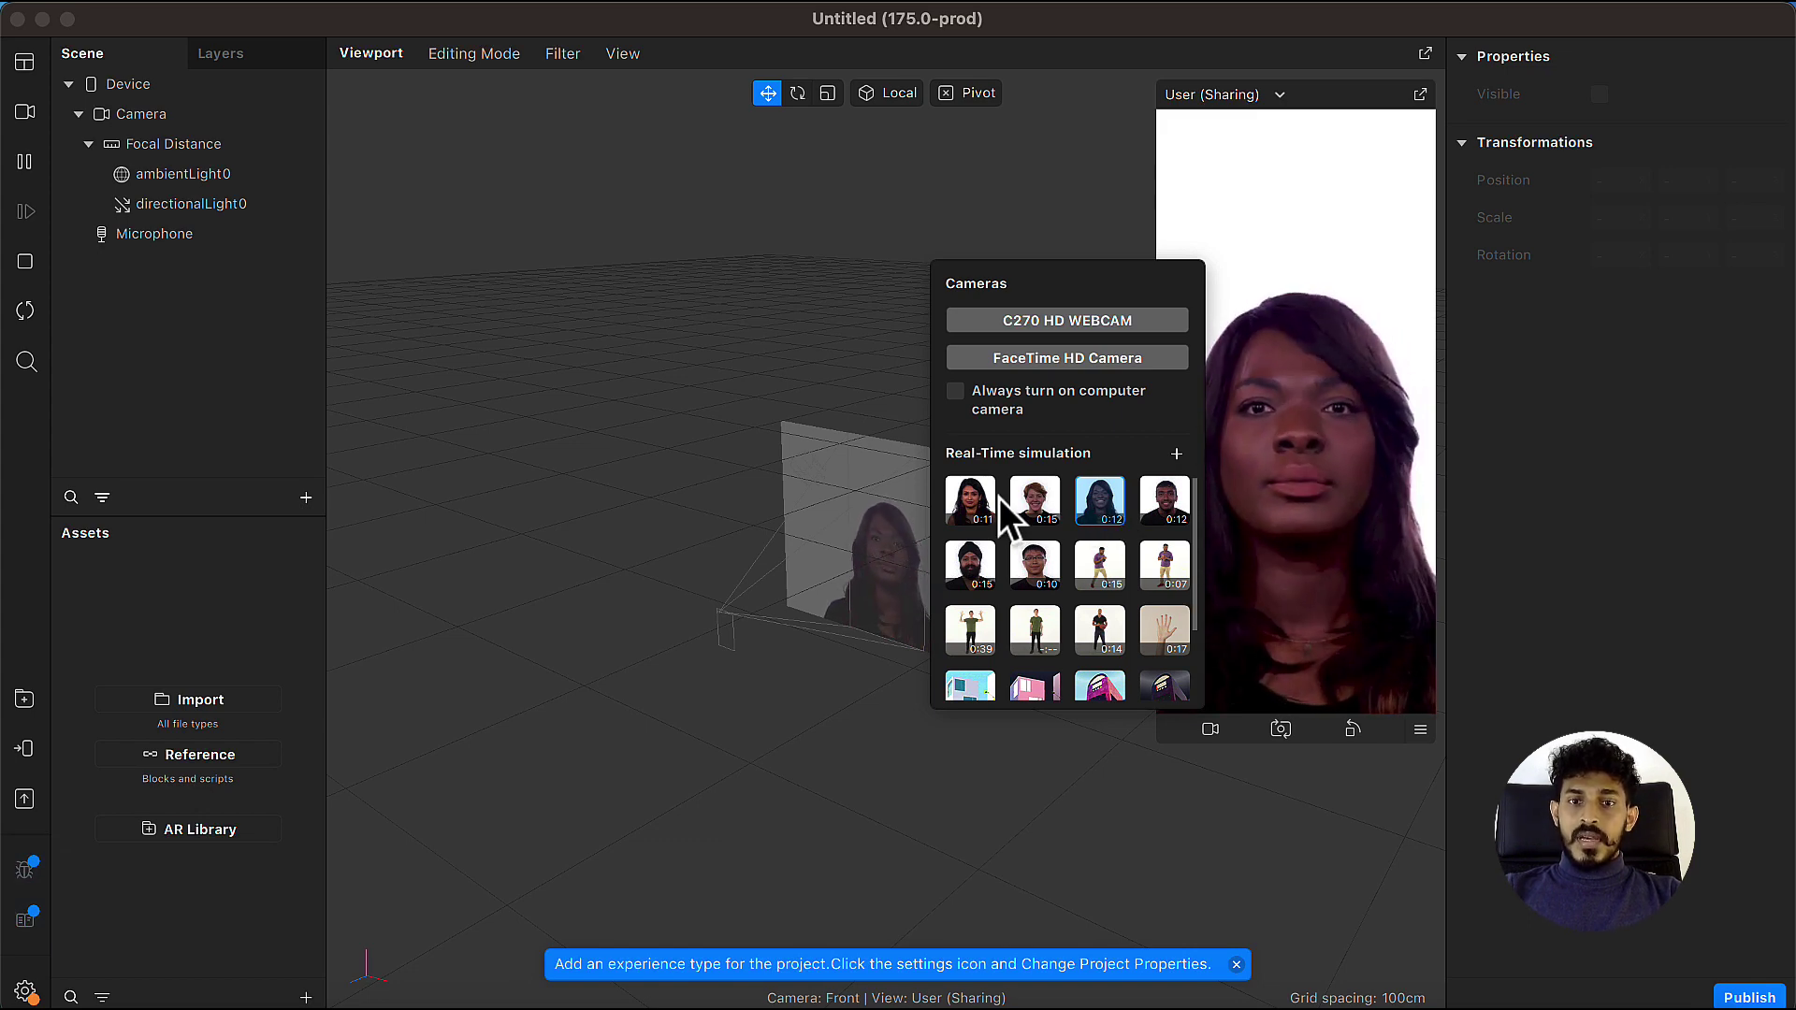
{"action": "left_click", "coordinate": [980, 499]}
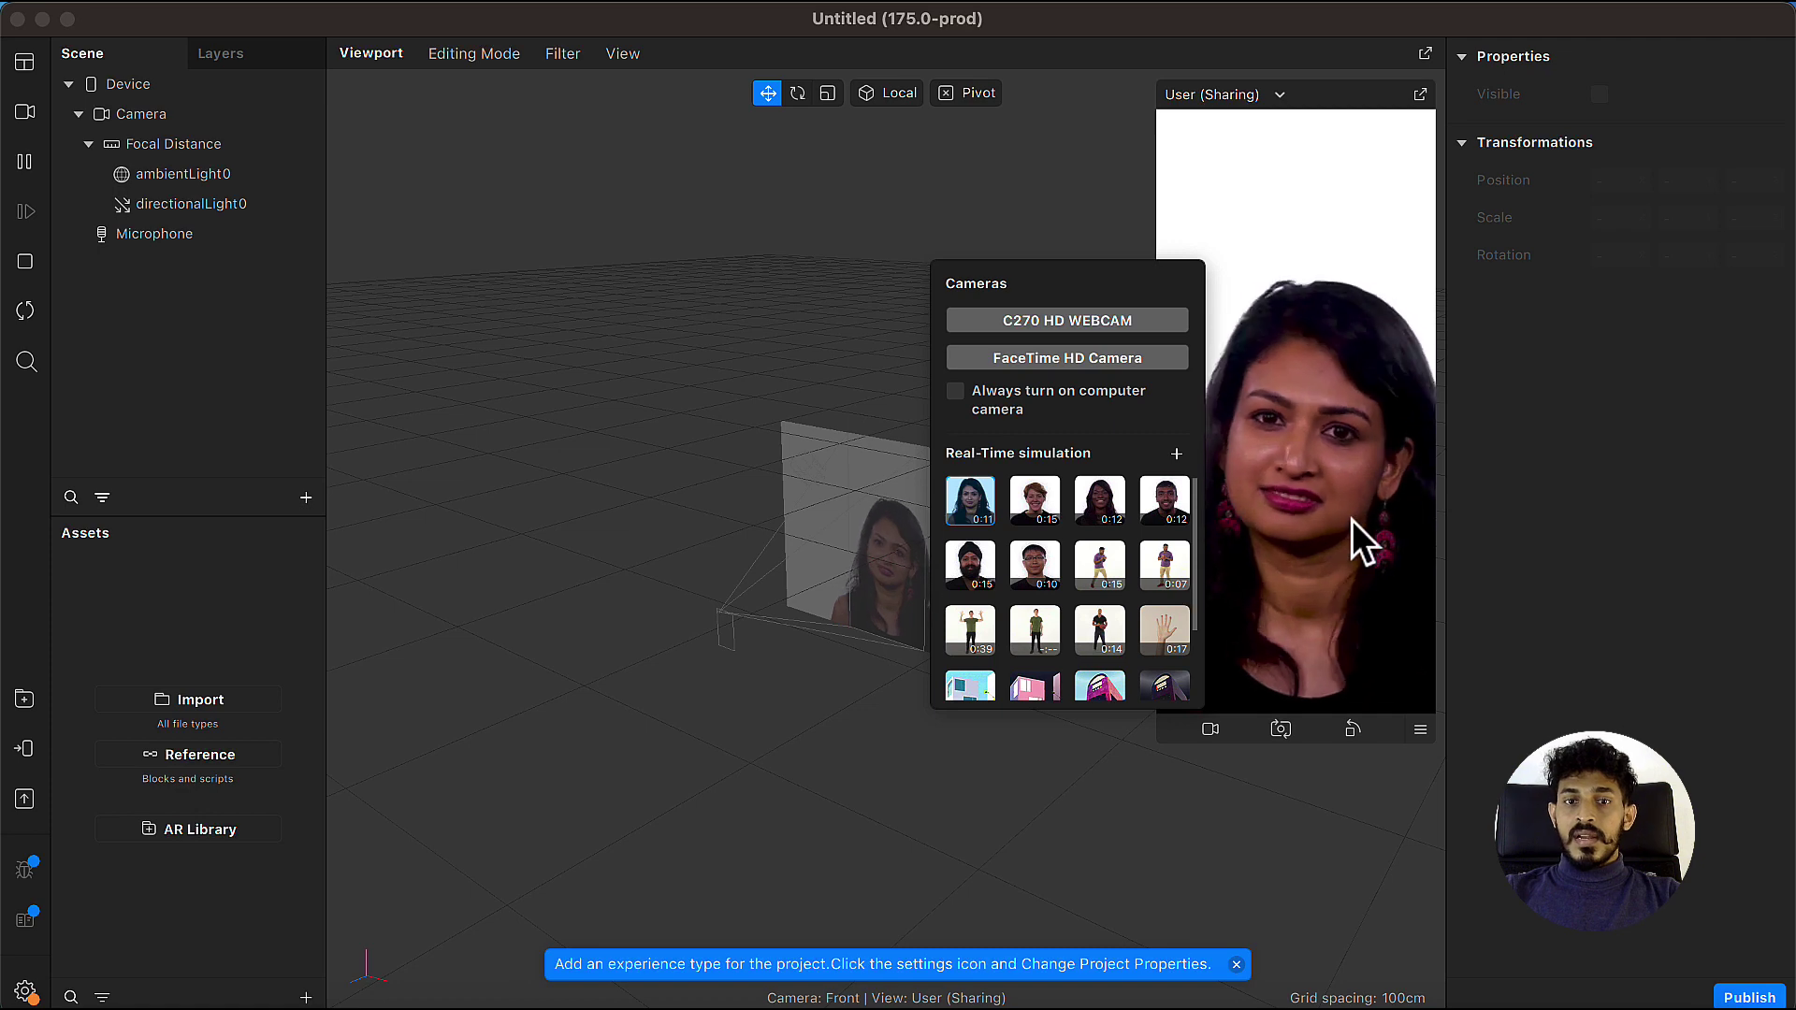
{"action": "left_click", "coordinate": [1113, 500]}
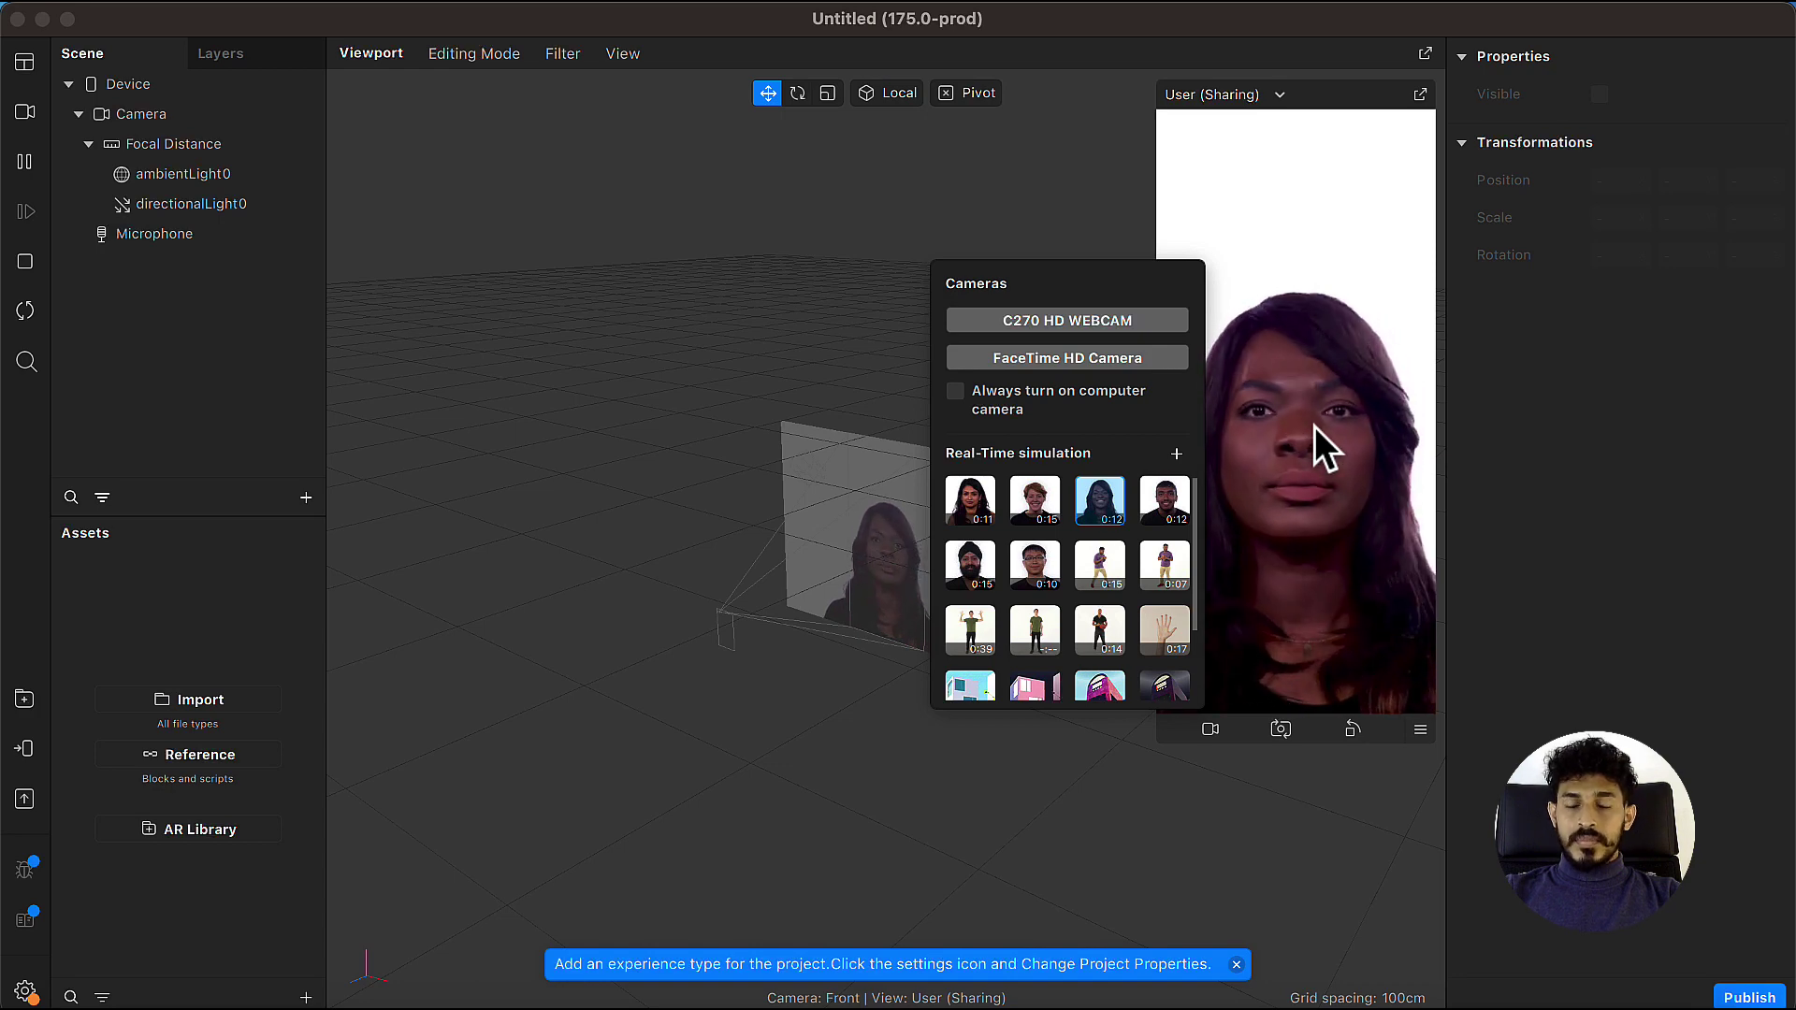
{"action": "left_click", "coordinate": [1171, 505]}
{"action": "left_click", "coordinate": [1052, 503]}
{"action": "left_click", "coordinate": [1041, 559]}
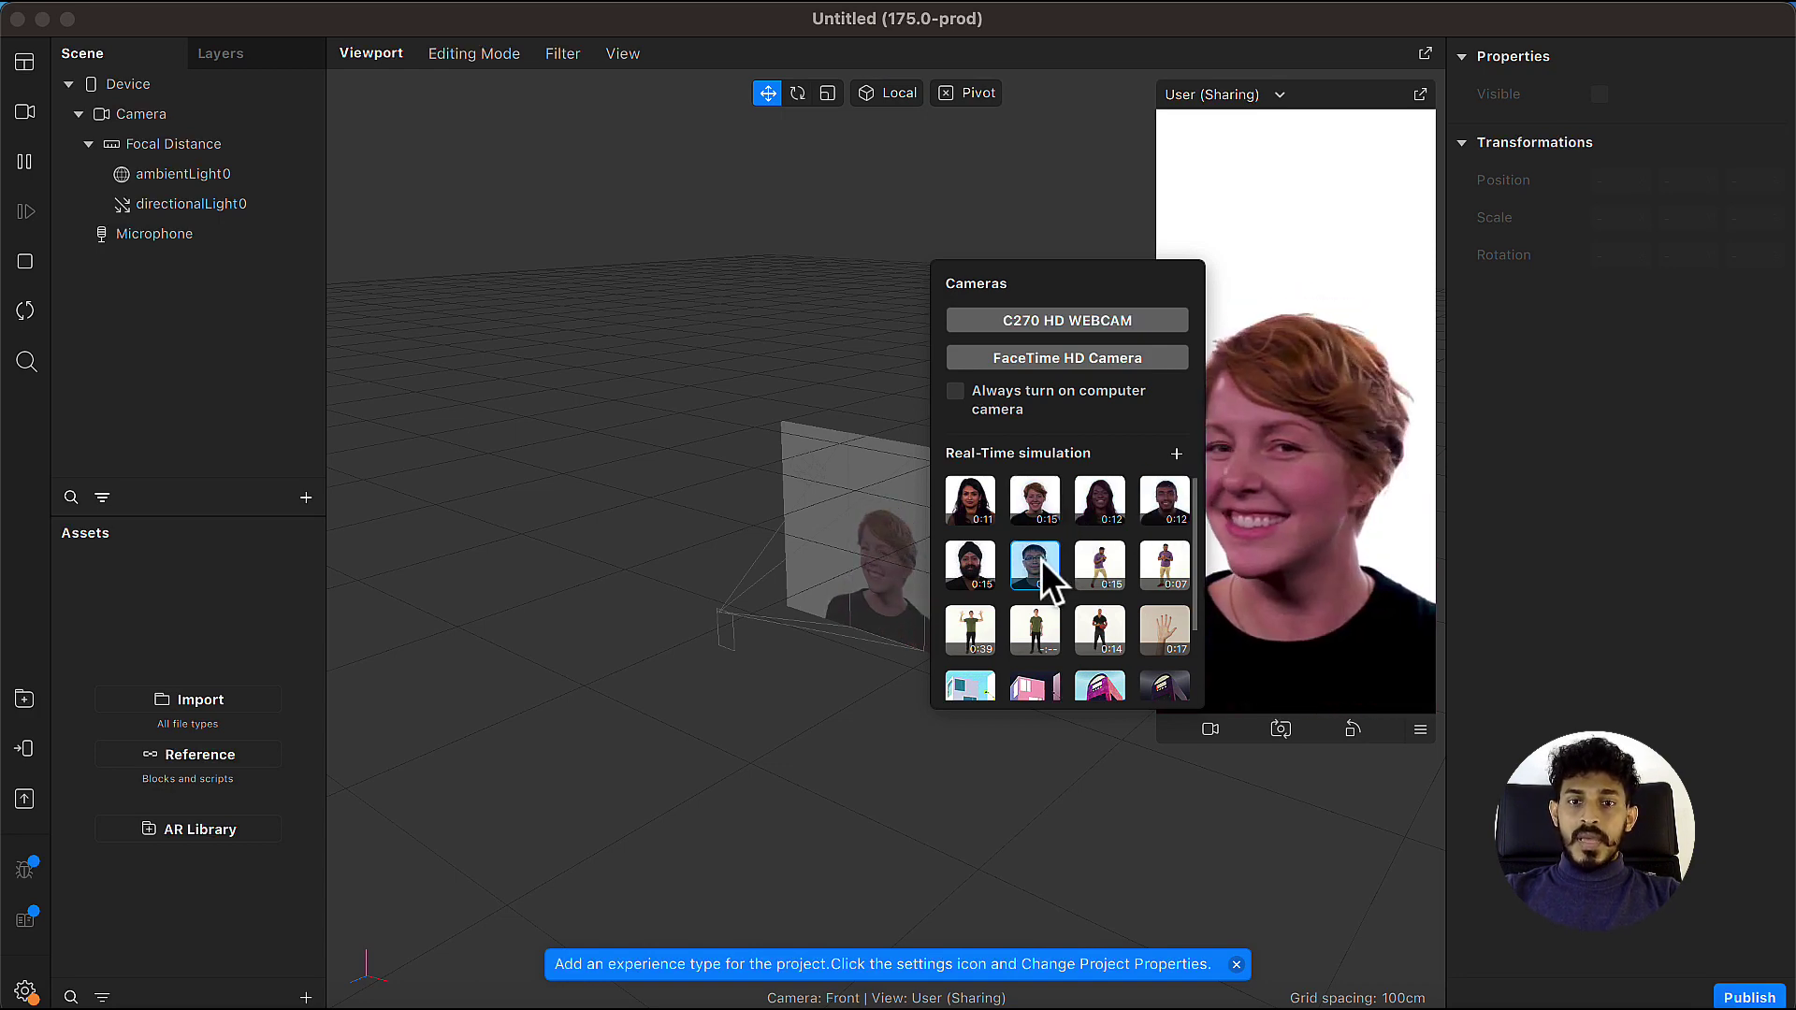
{"action": "left_click", "coordinate": [980, 565]}
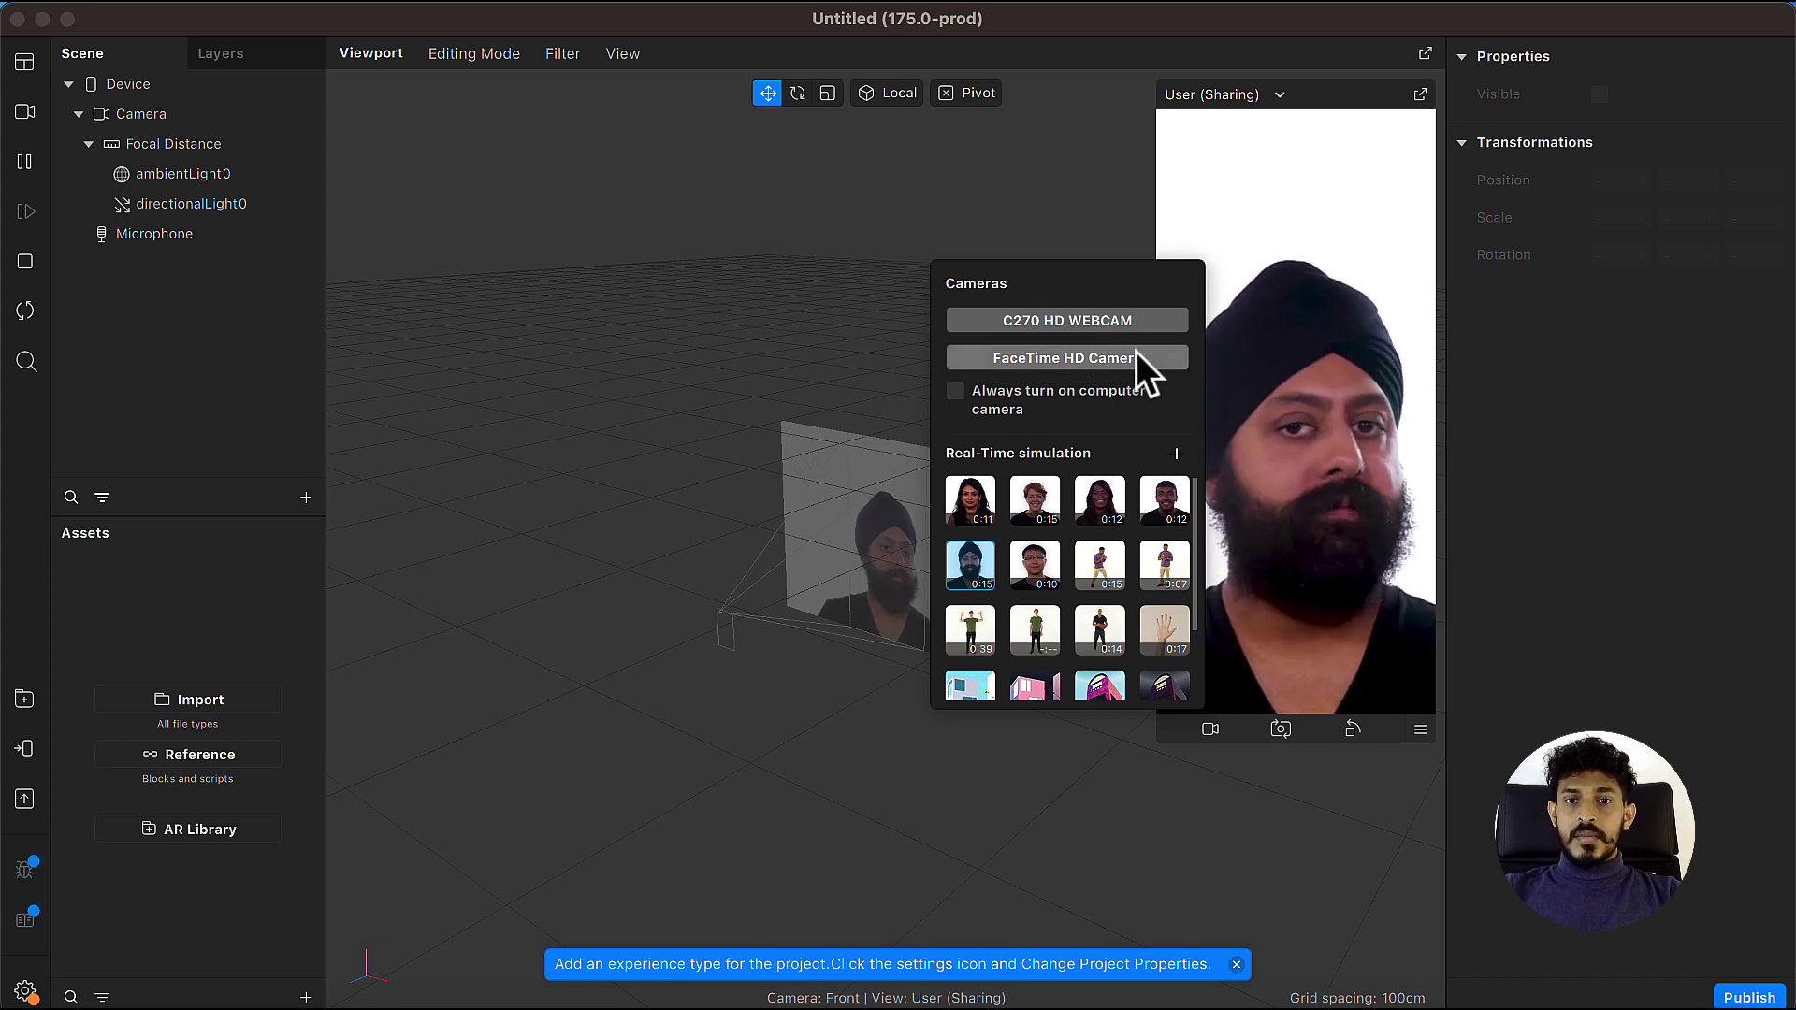
Switch the preview to the live C270 HD WEBCAM feed and close the camera list.
{"action": "left_click", "coordinate": [1141, 325]}
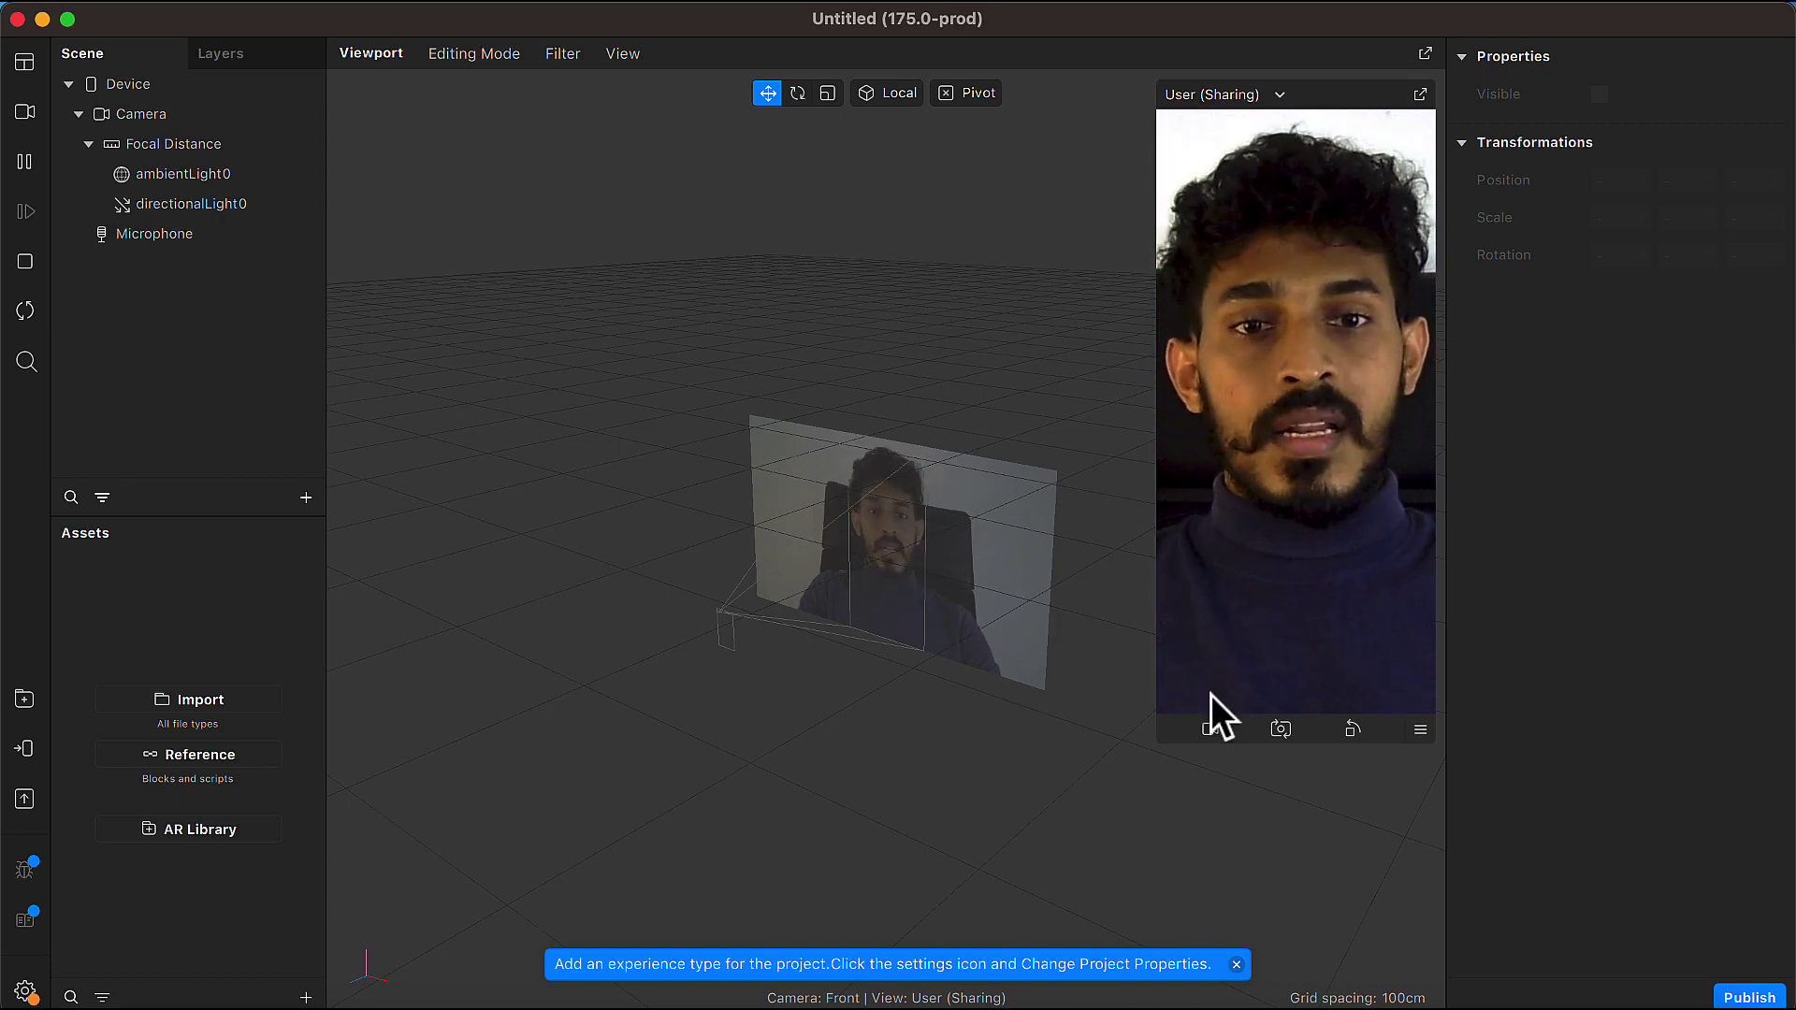
{"action": "left_click", "coordinate": [1210, 729]}
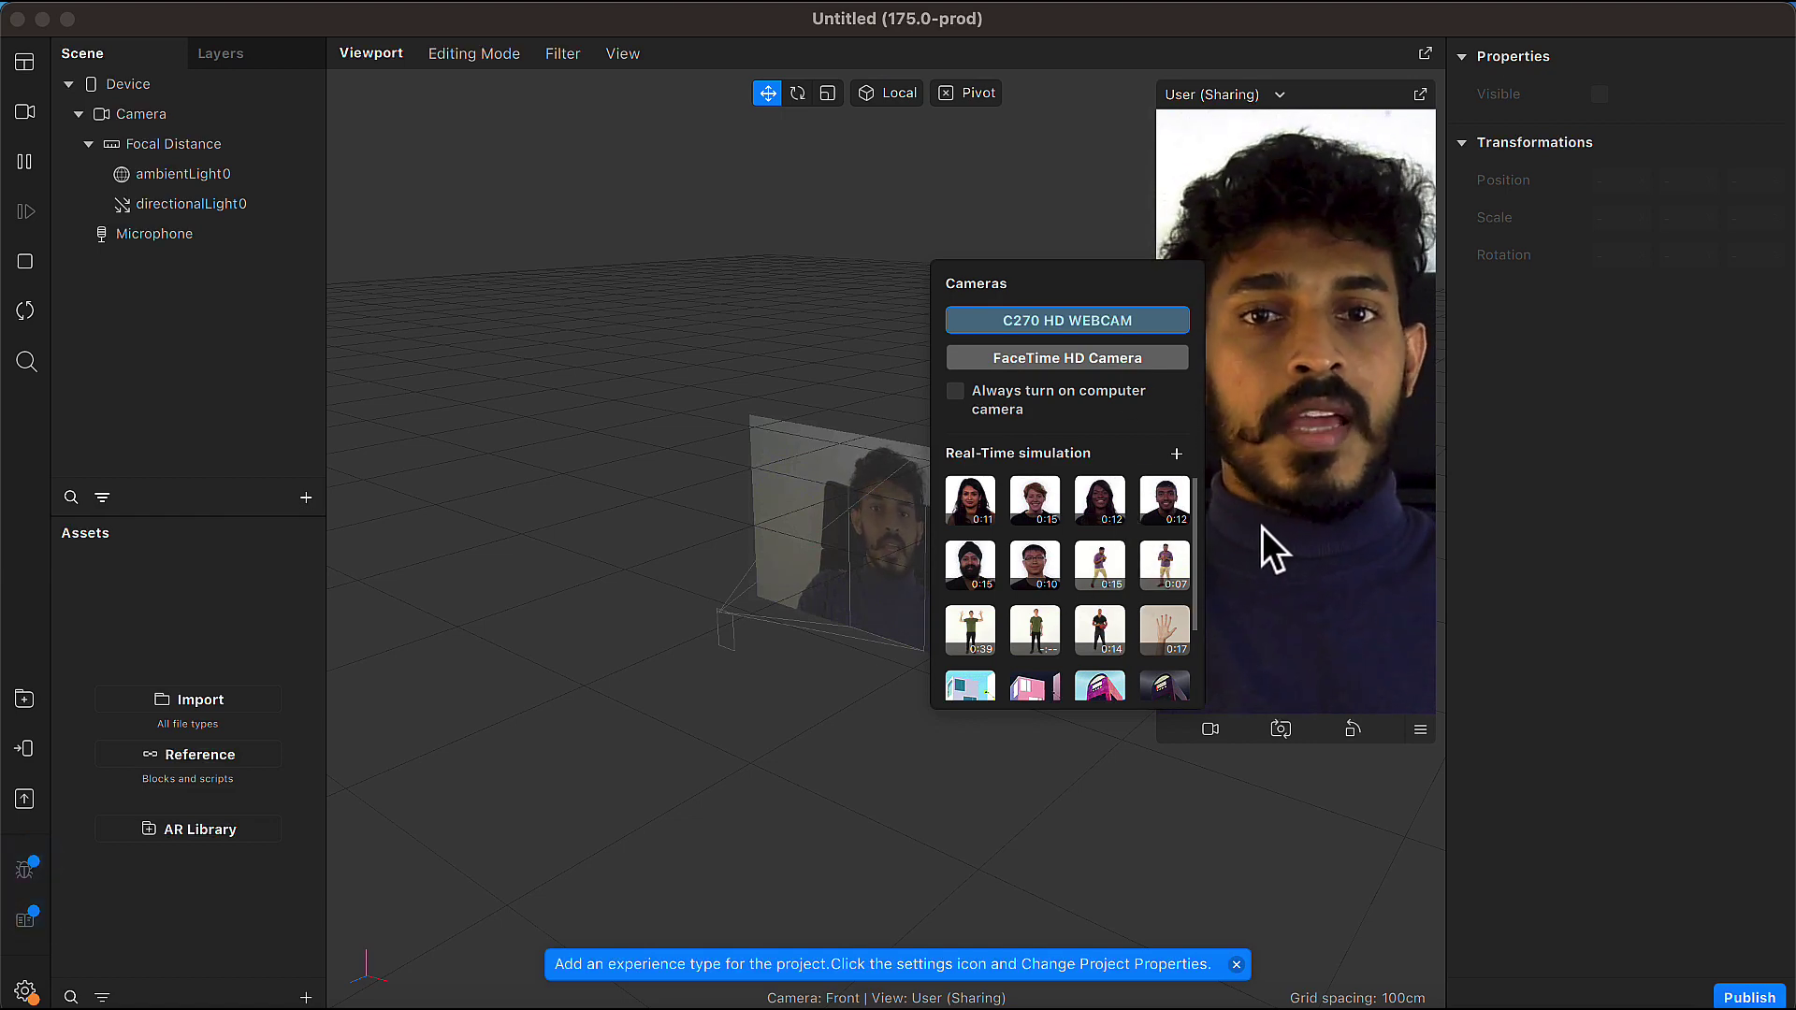
{"action": "left_click", "coordinate": [1323, 485]}
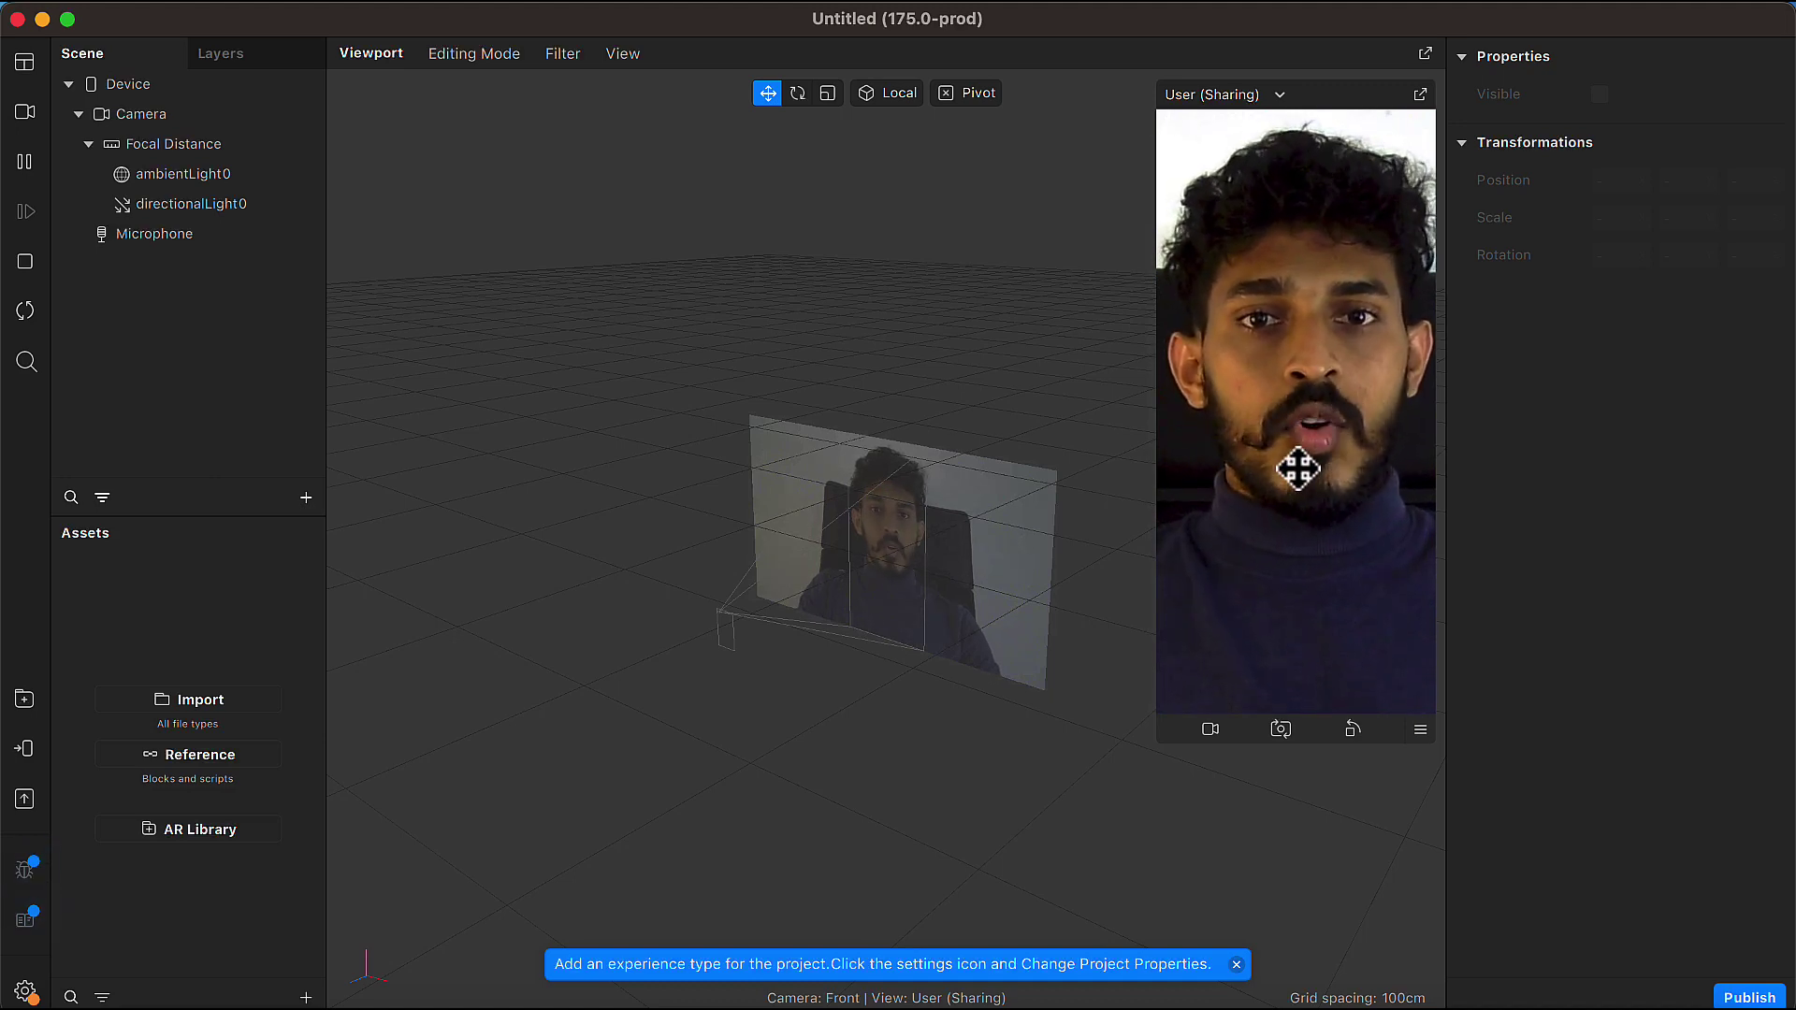
Dismiss the experience-type notification, then toggle the preview to Back camera and back to Front.
{"action": "left_click", "coordinate": [1236, 963]}
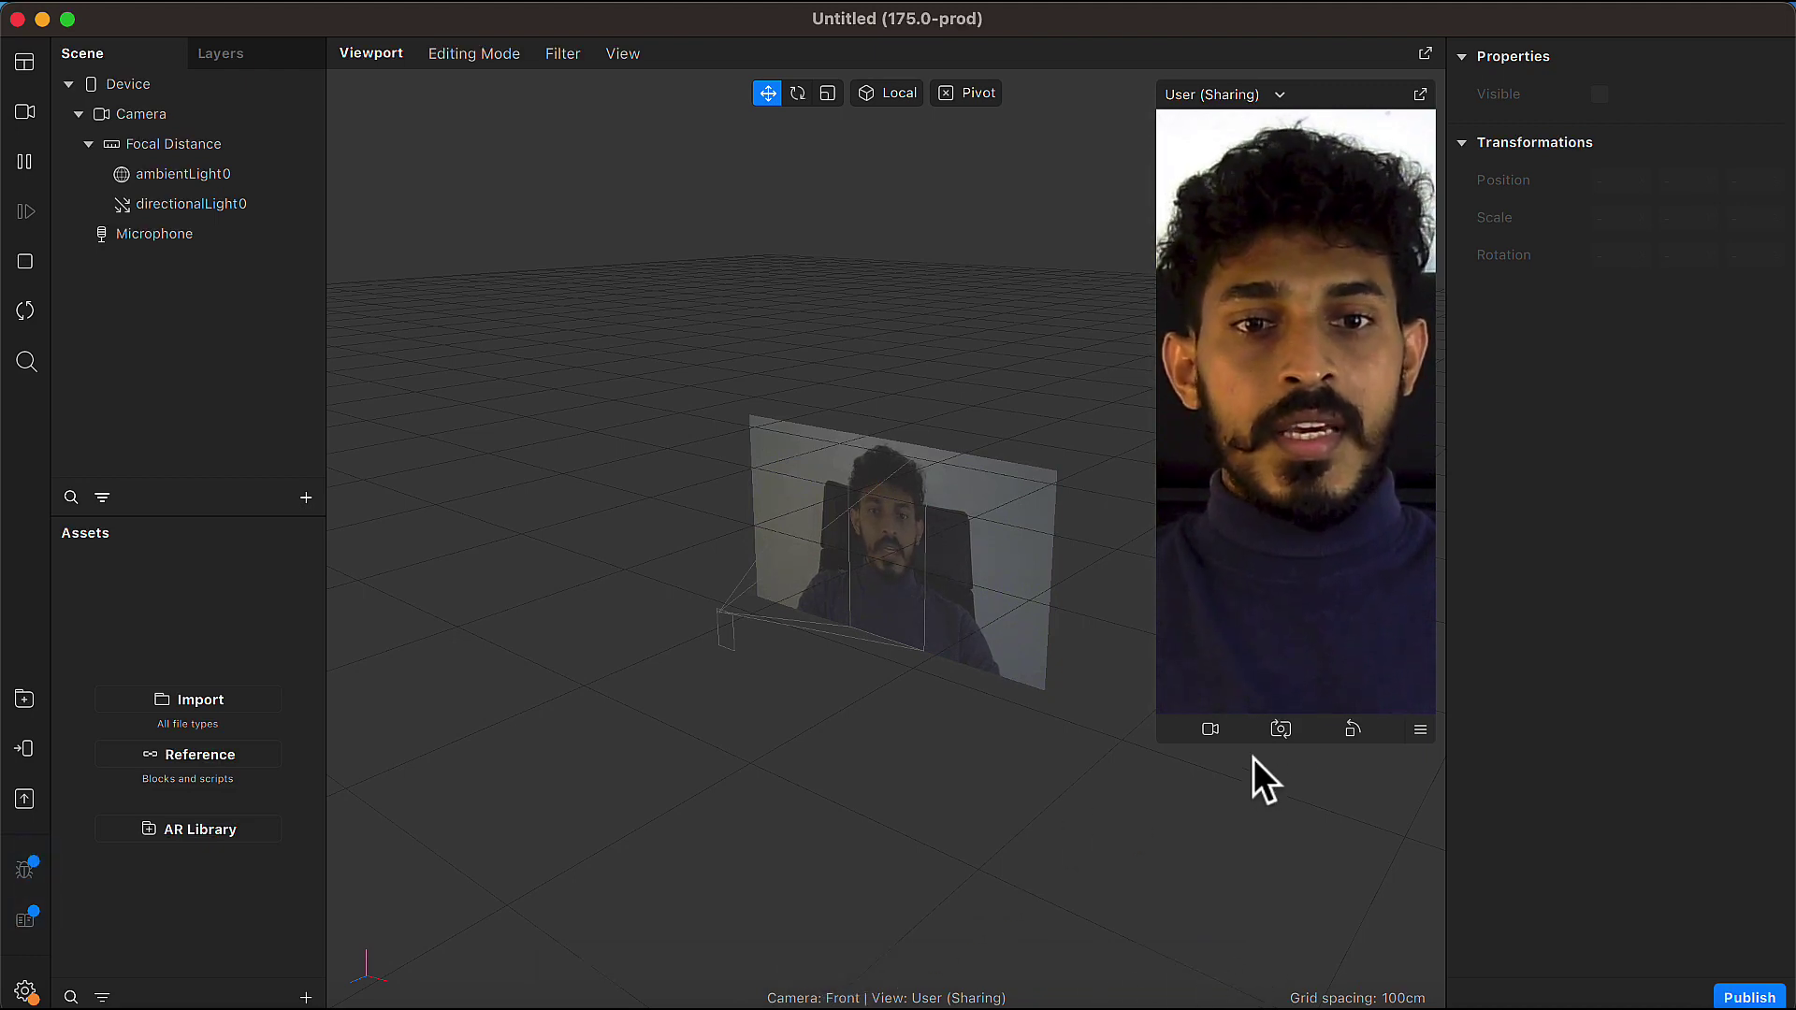
{"action": "left_click", "coordinate": [1272, 734]}
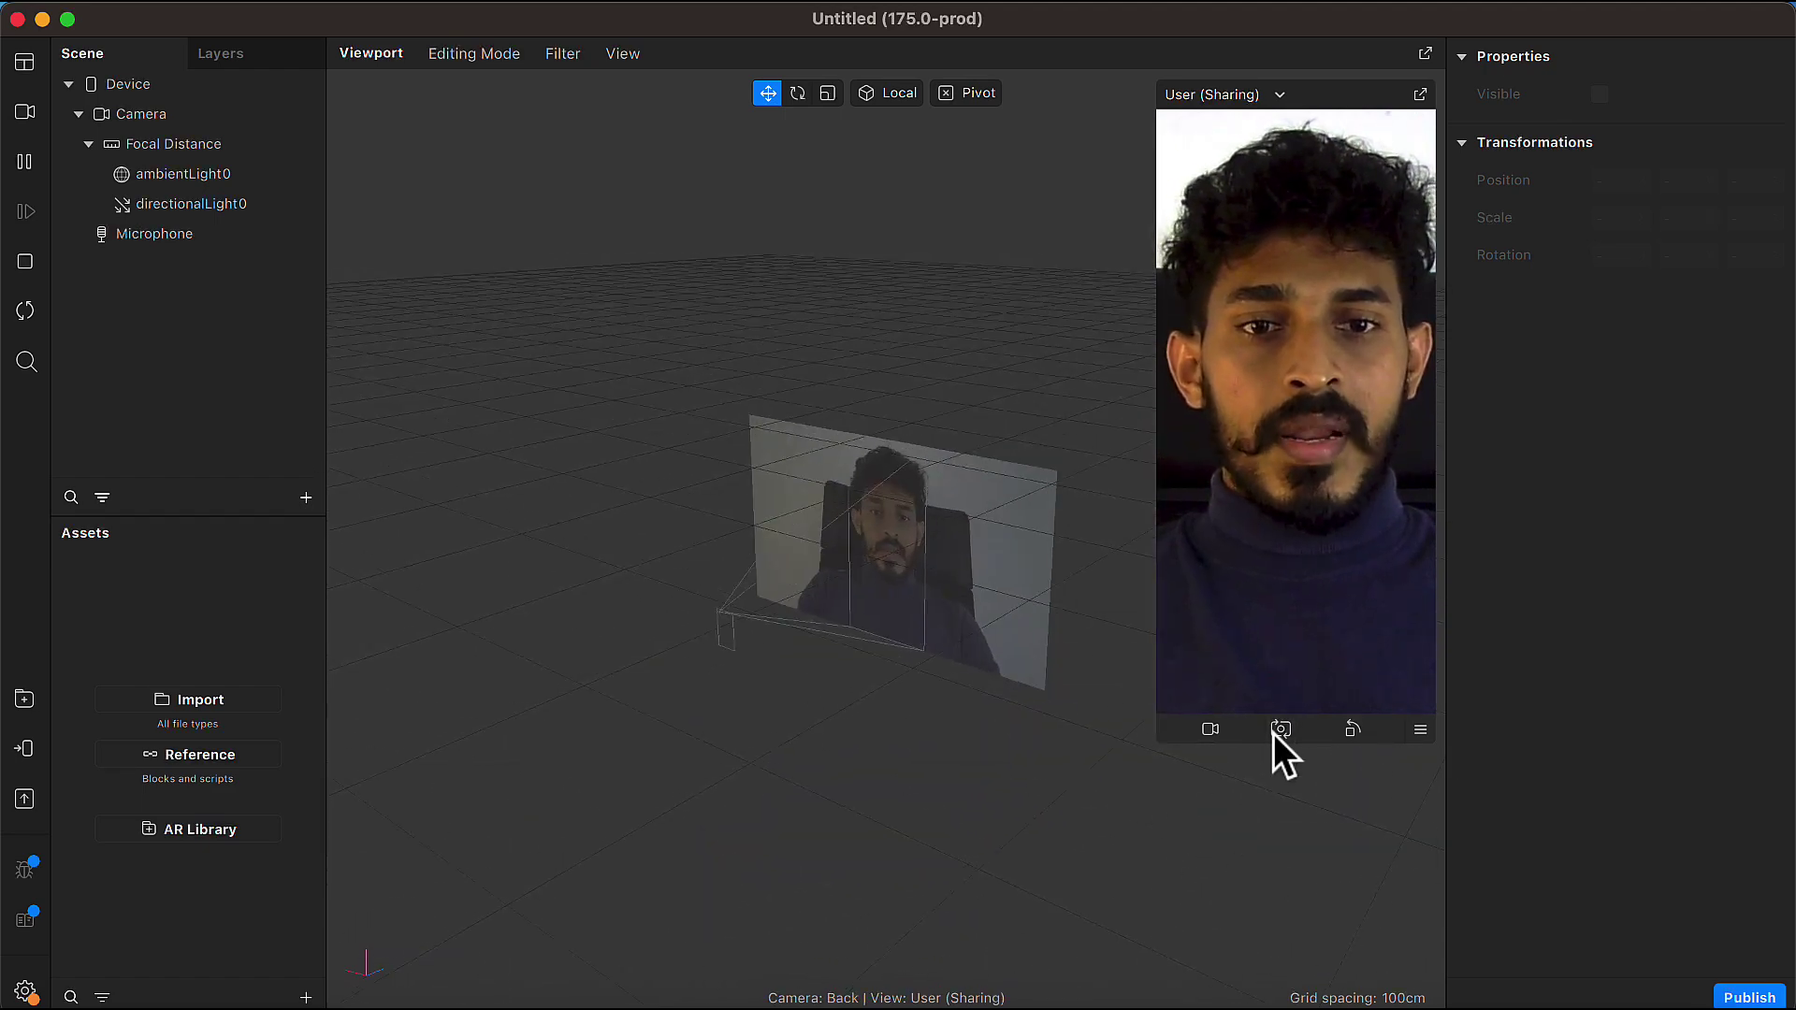
{"action": "left_click", "coordinate": [1271, 733]}
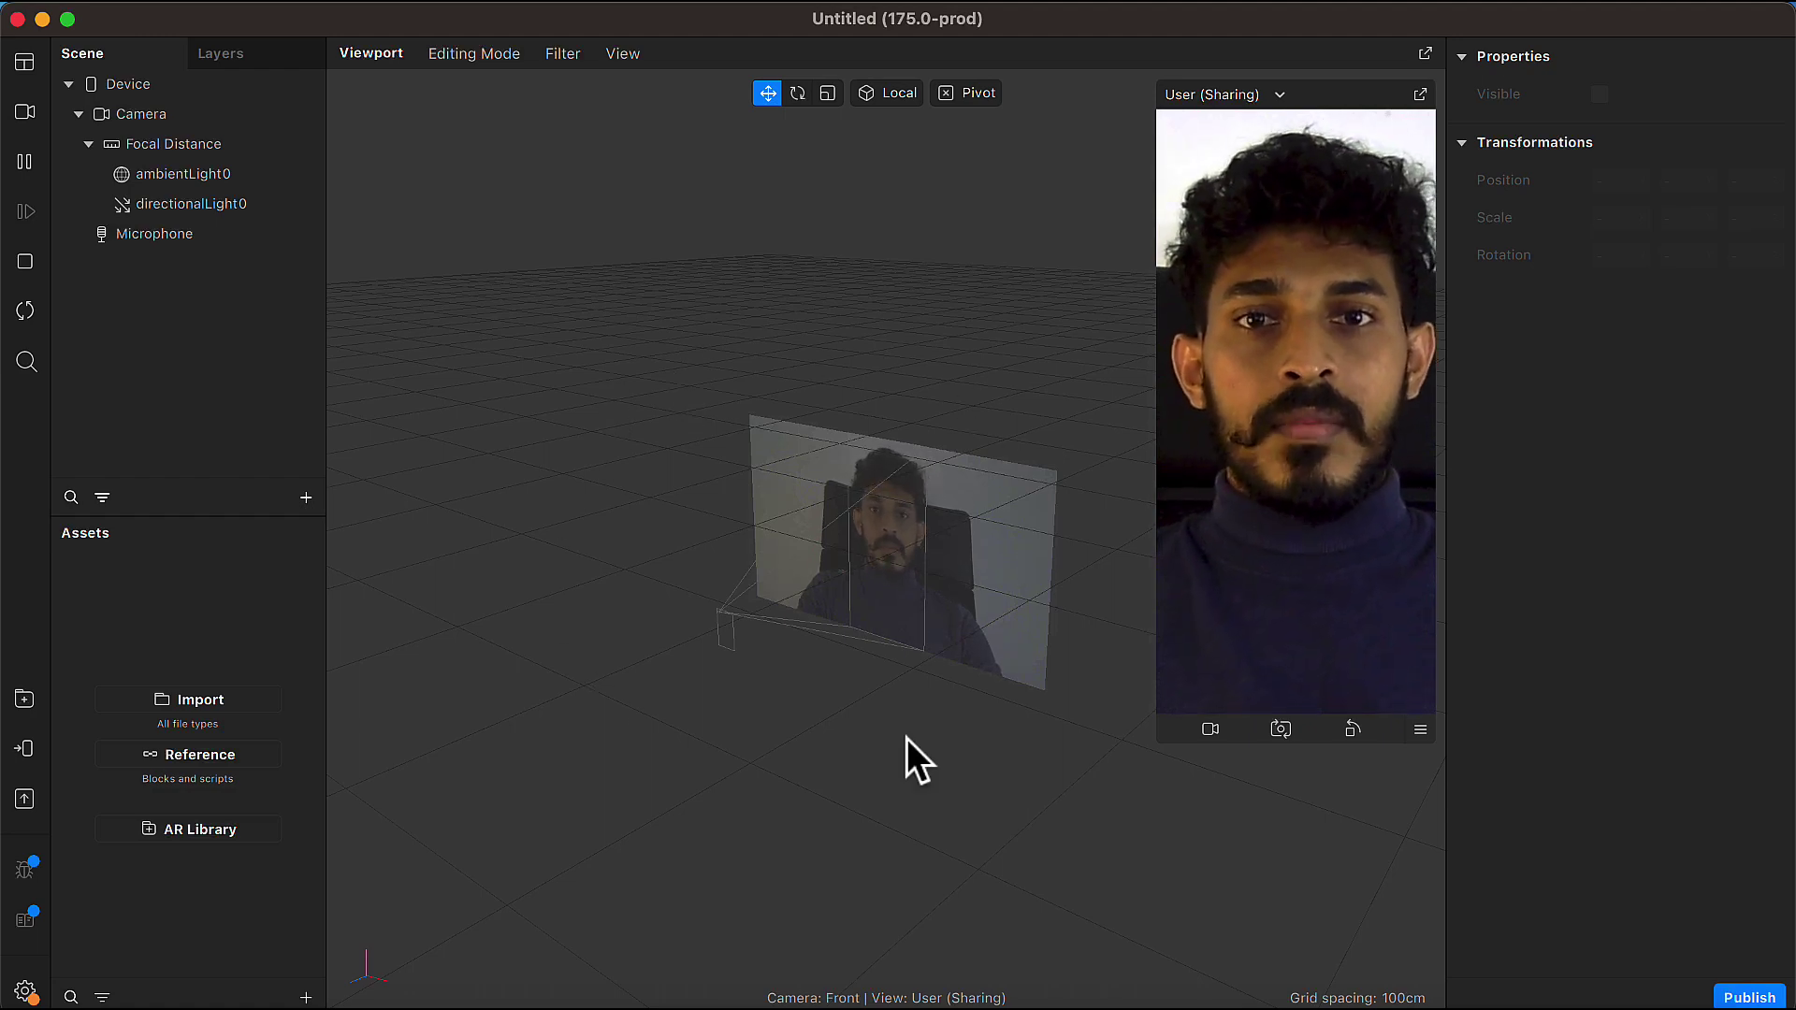
Orbit, zoom and pan the viewport for a close, angled view of the camera and video plane.
{"action": "mouse_move", "coordinate": [599, 451]}
{"action": "left_mouse_down"}
{"action": "mouse_move", "coordinate": [722, 402]}
{"action": "mouse_move", "coordinate": [691, 434]}
{"action": "mouse_move", "coordinate": [596, 453]}
{"action": "left_mouse_up"}
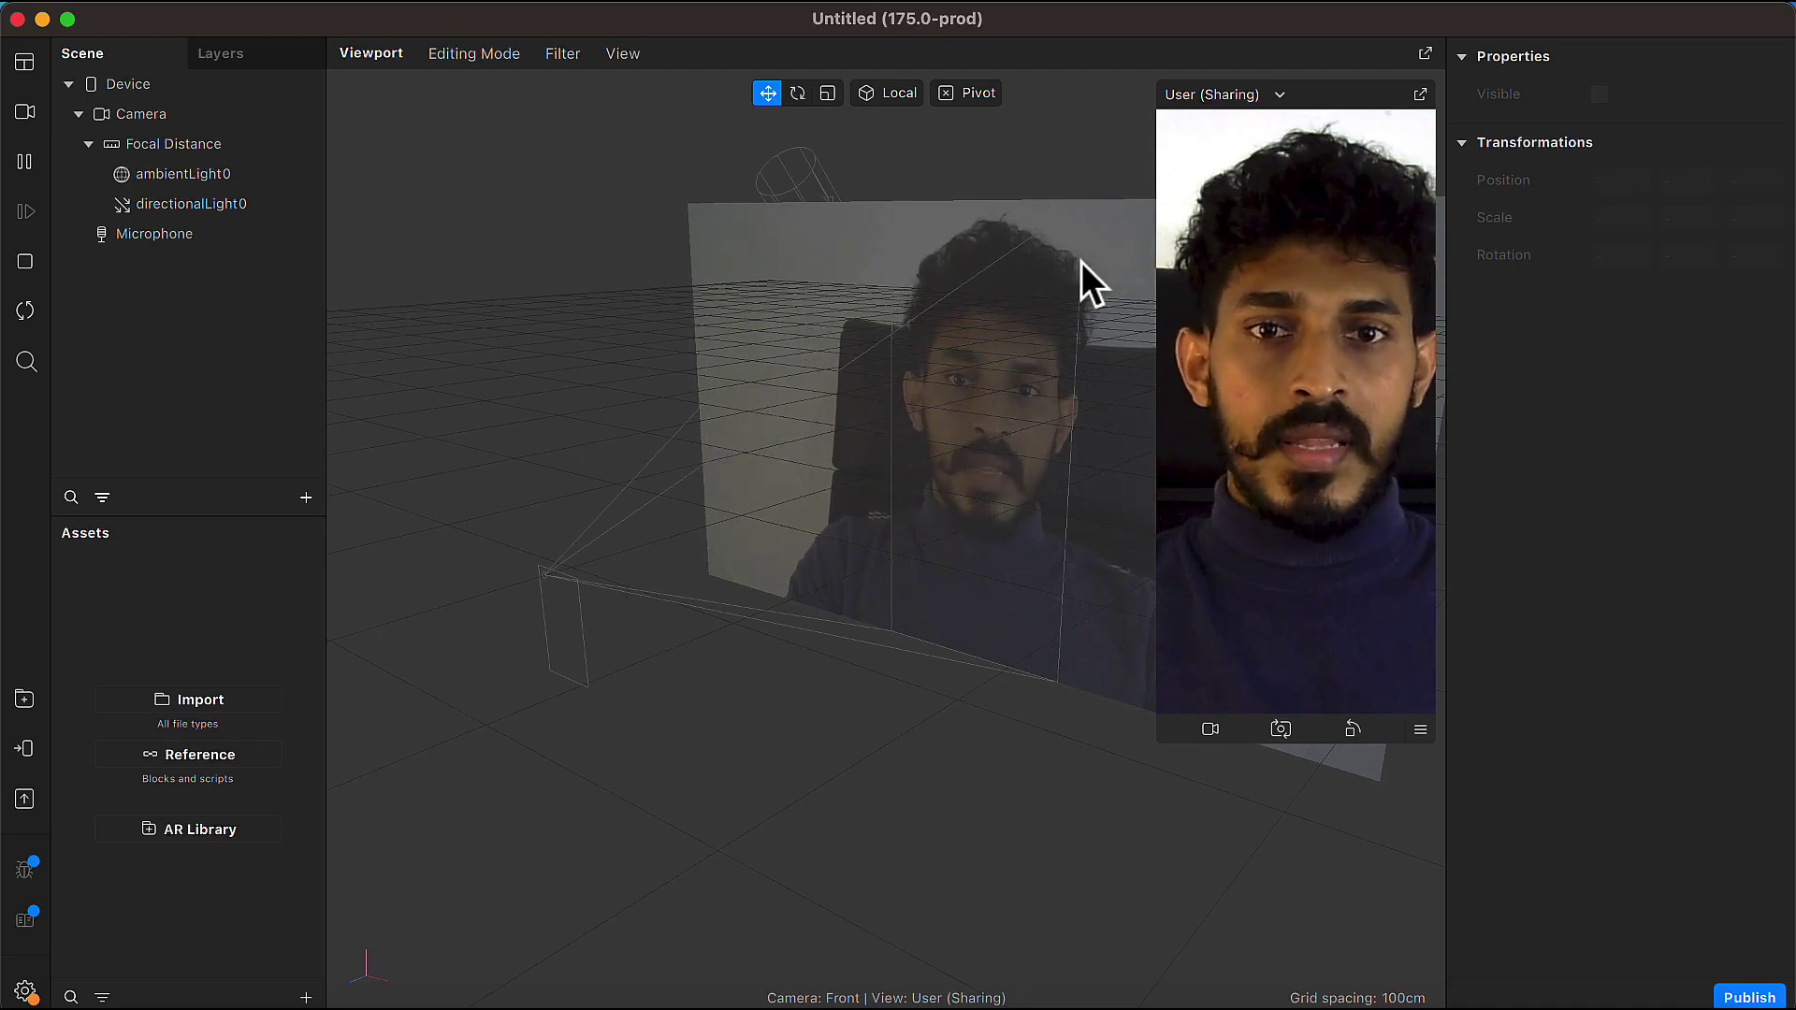
{"action": "mouse_move", "coordinate": [1007, 602]}
{"action": "middle_mouse_down"}
{"action": "mouse_move", "coordinate": [870, 622]}
{"action": "mouse_move", "coordinate": [805, 453]}
{"action": "middle_mouse_up"}
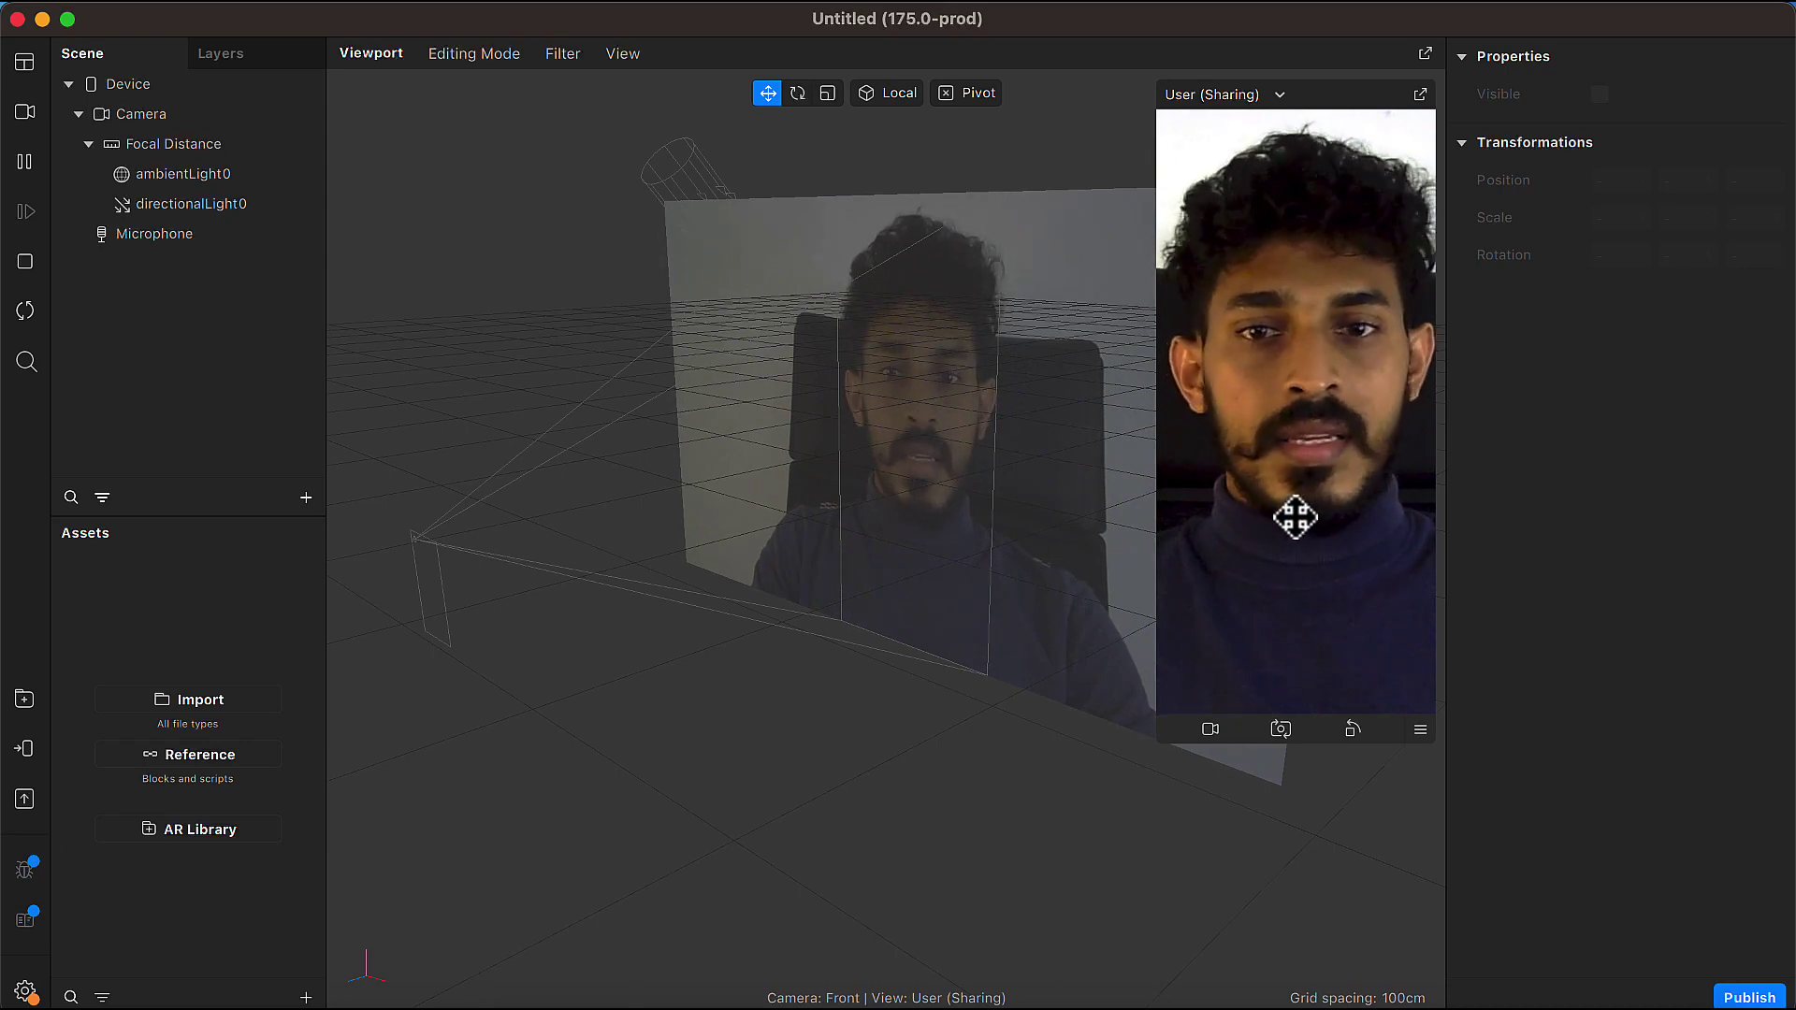
{"action": "scroll", "coordinate": [704, 558], "scroll_direction": "up", "scroll_amount": 2}
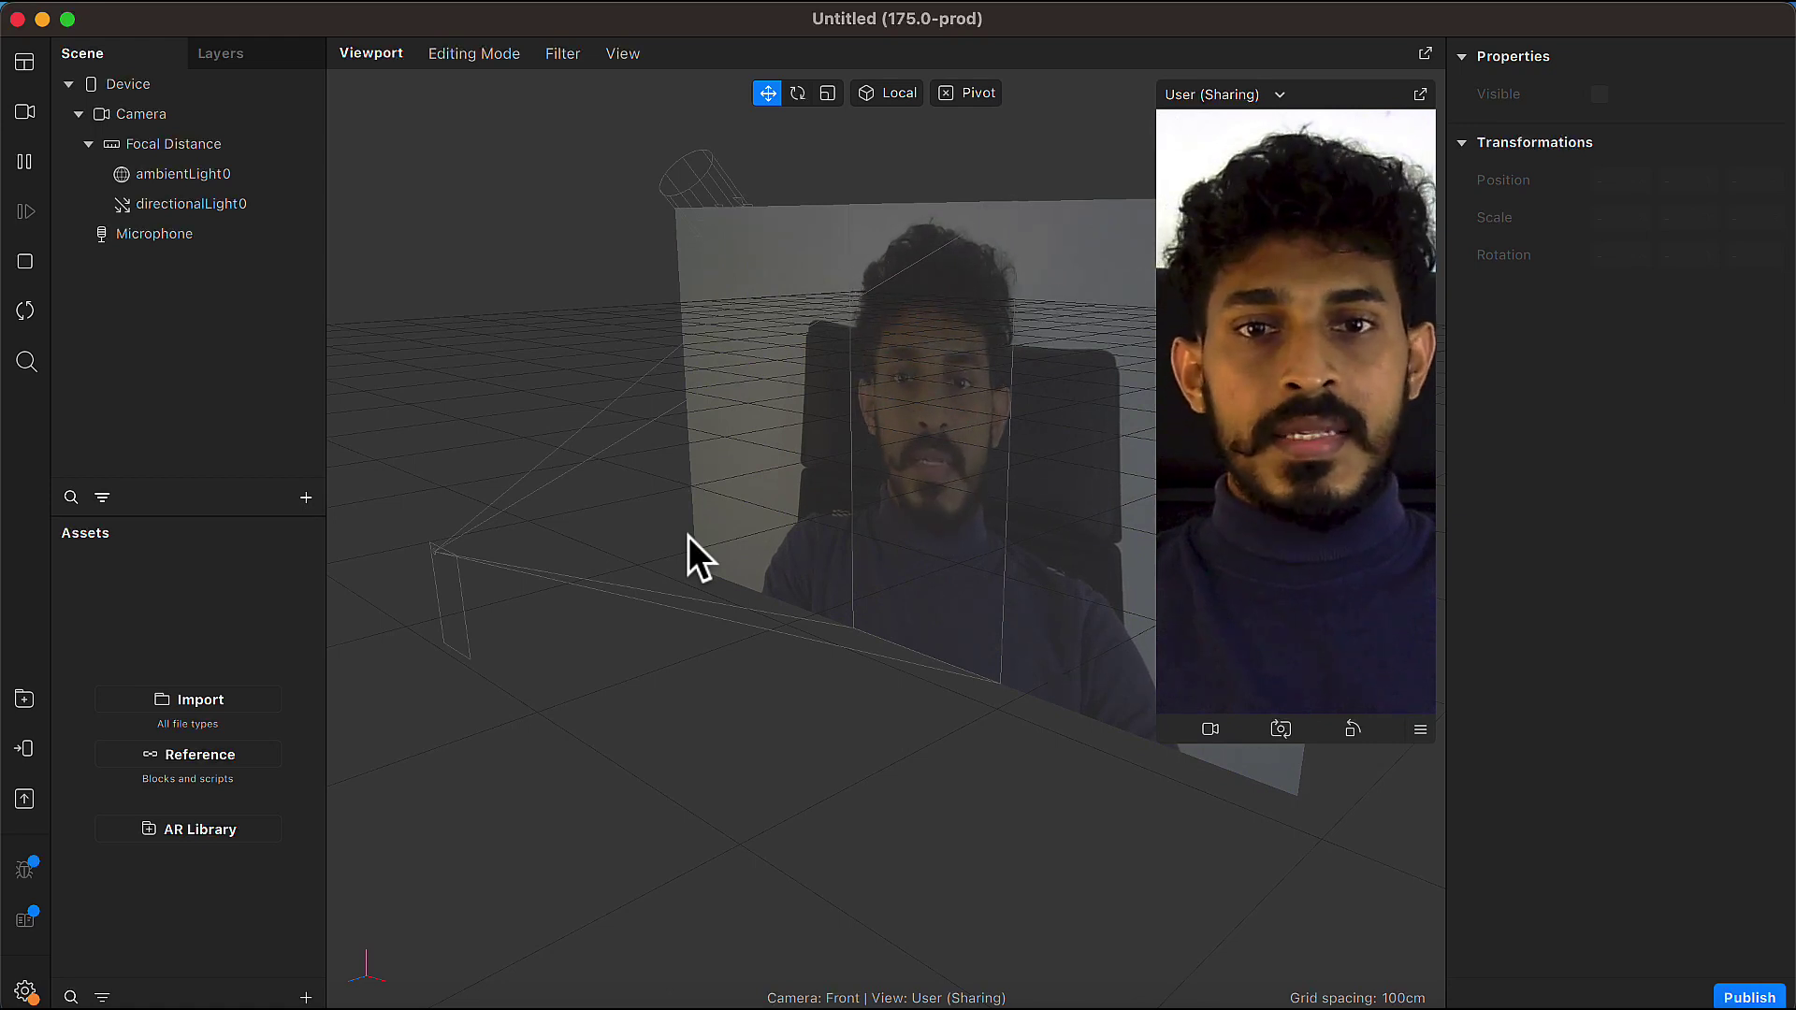
{"action": "left_click_drag", "start_coordinate": [797, 752], "coordinate": [724, 790]}
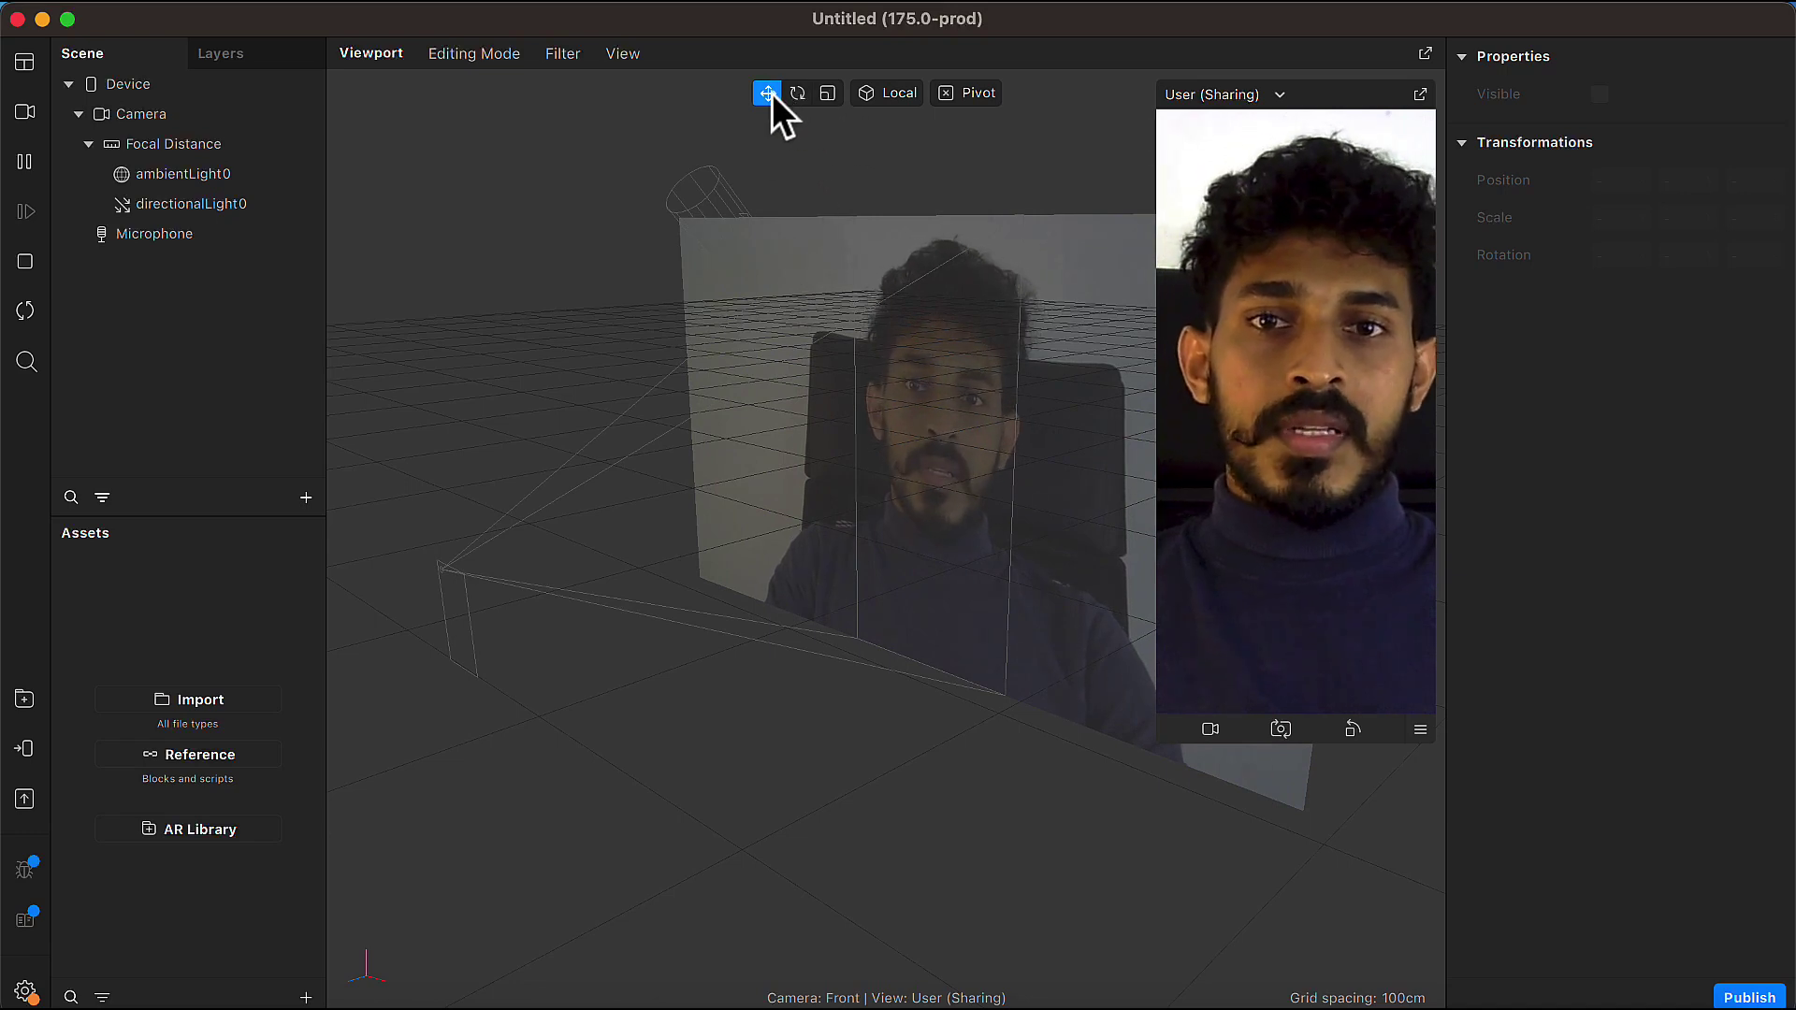
Make Scale the active transform mode, glance at the Filter and Editing Mode menus, and re-angle the view.
{"action": "left_click", "coordinate": [796, 93]}
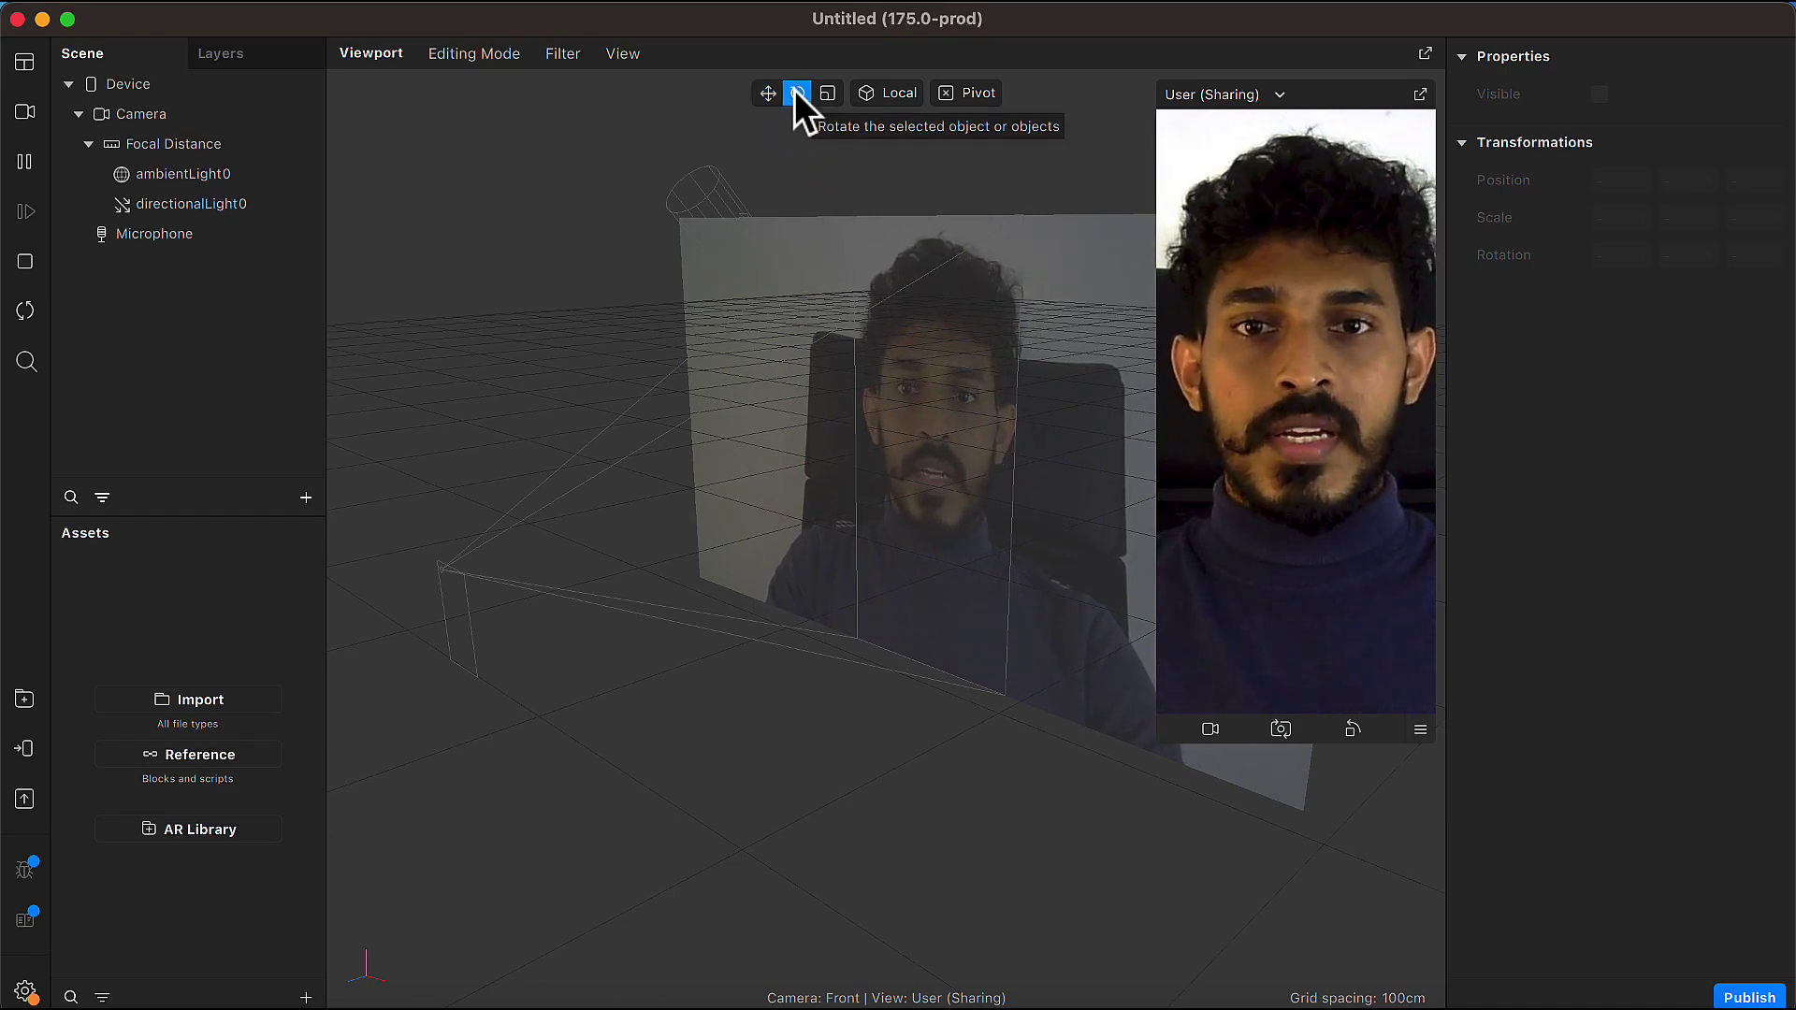
{"action": "left_click", "coordinate": [823, 95]}
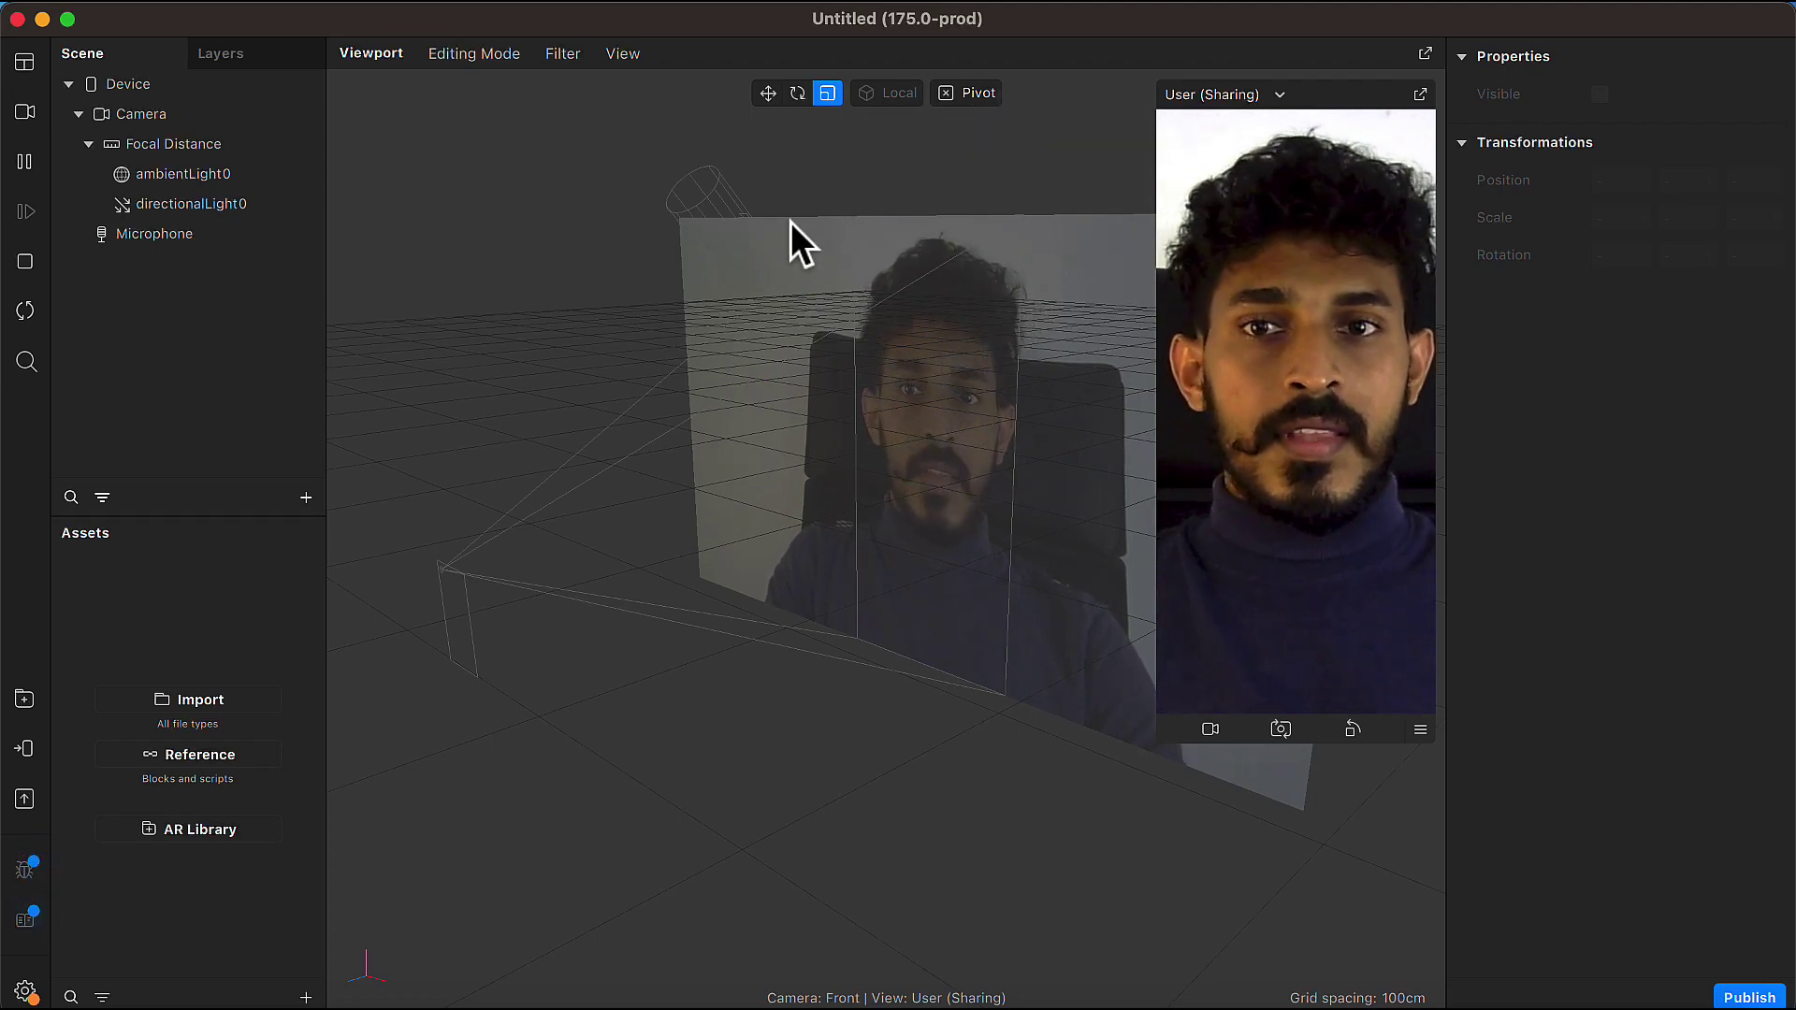
{"action": "left_click", "coordinate": [465, 58]}
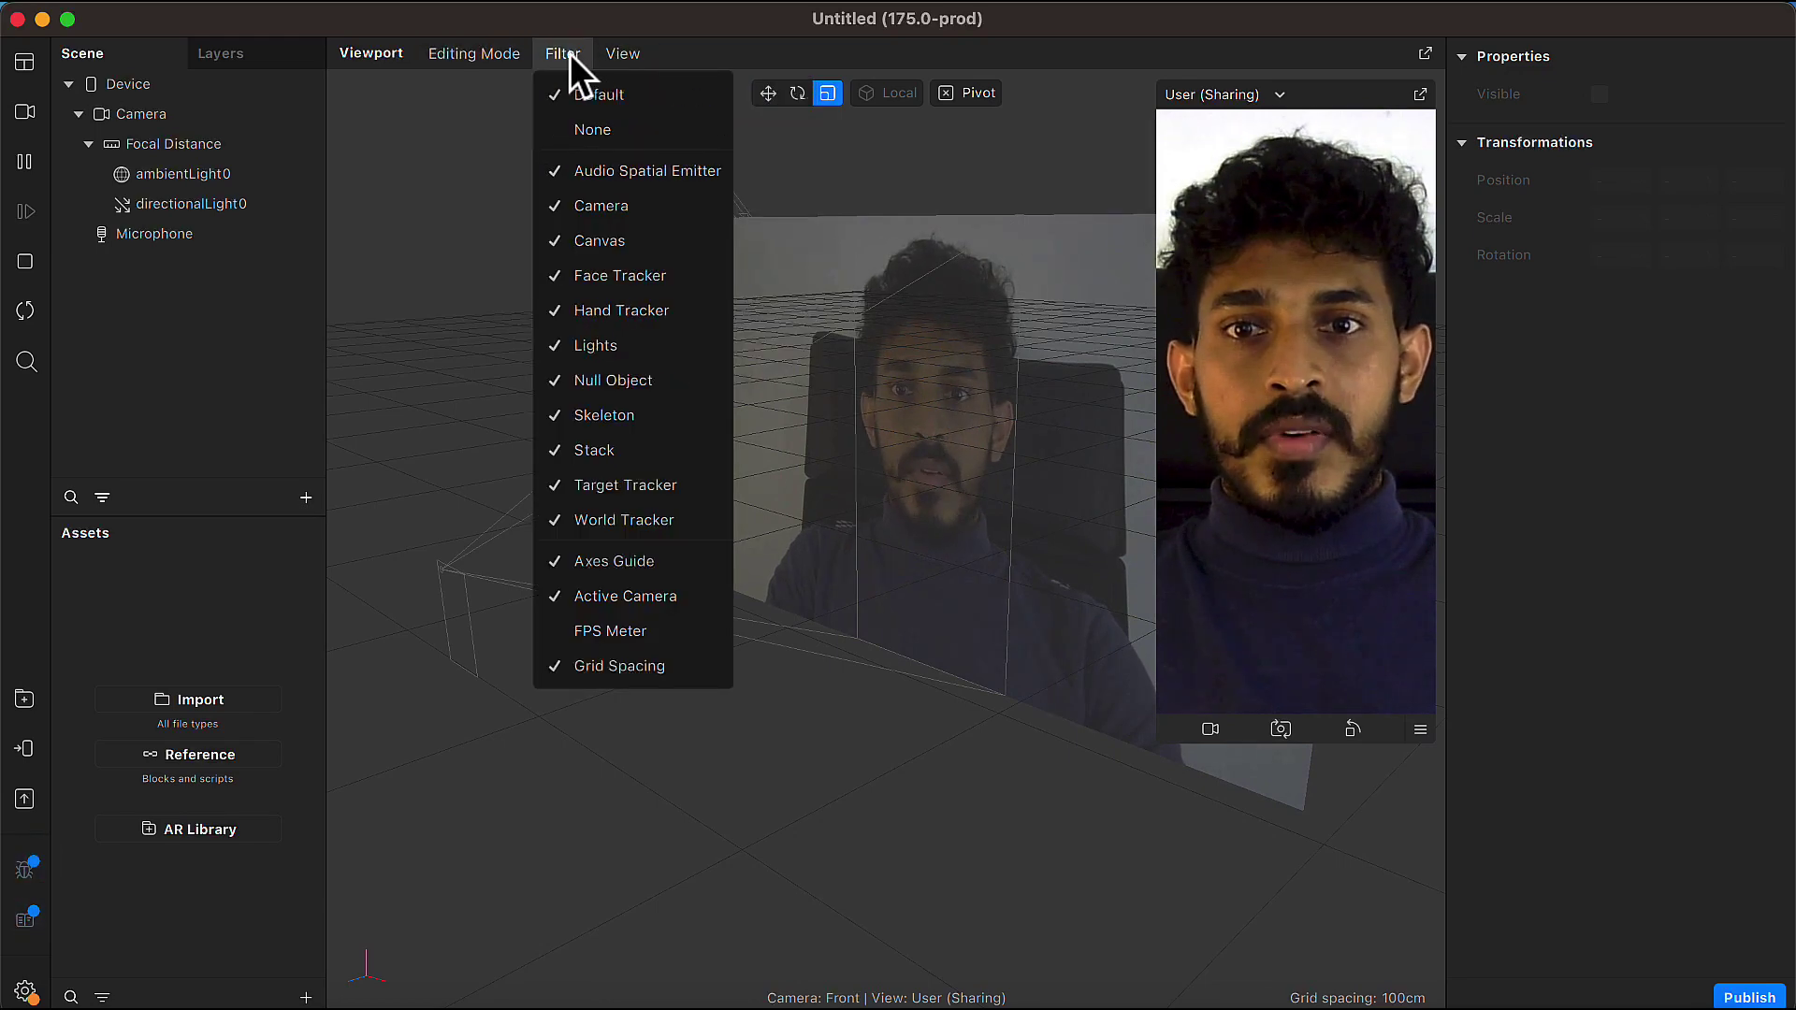
{"action": "left_click", "coordinate": [357, 50]}
{"action": "left_click", "coordinate": [482, 51]}
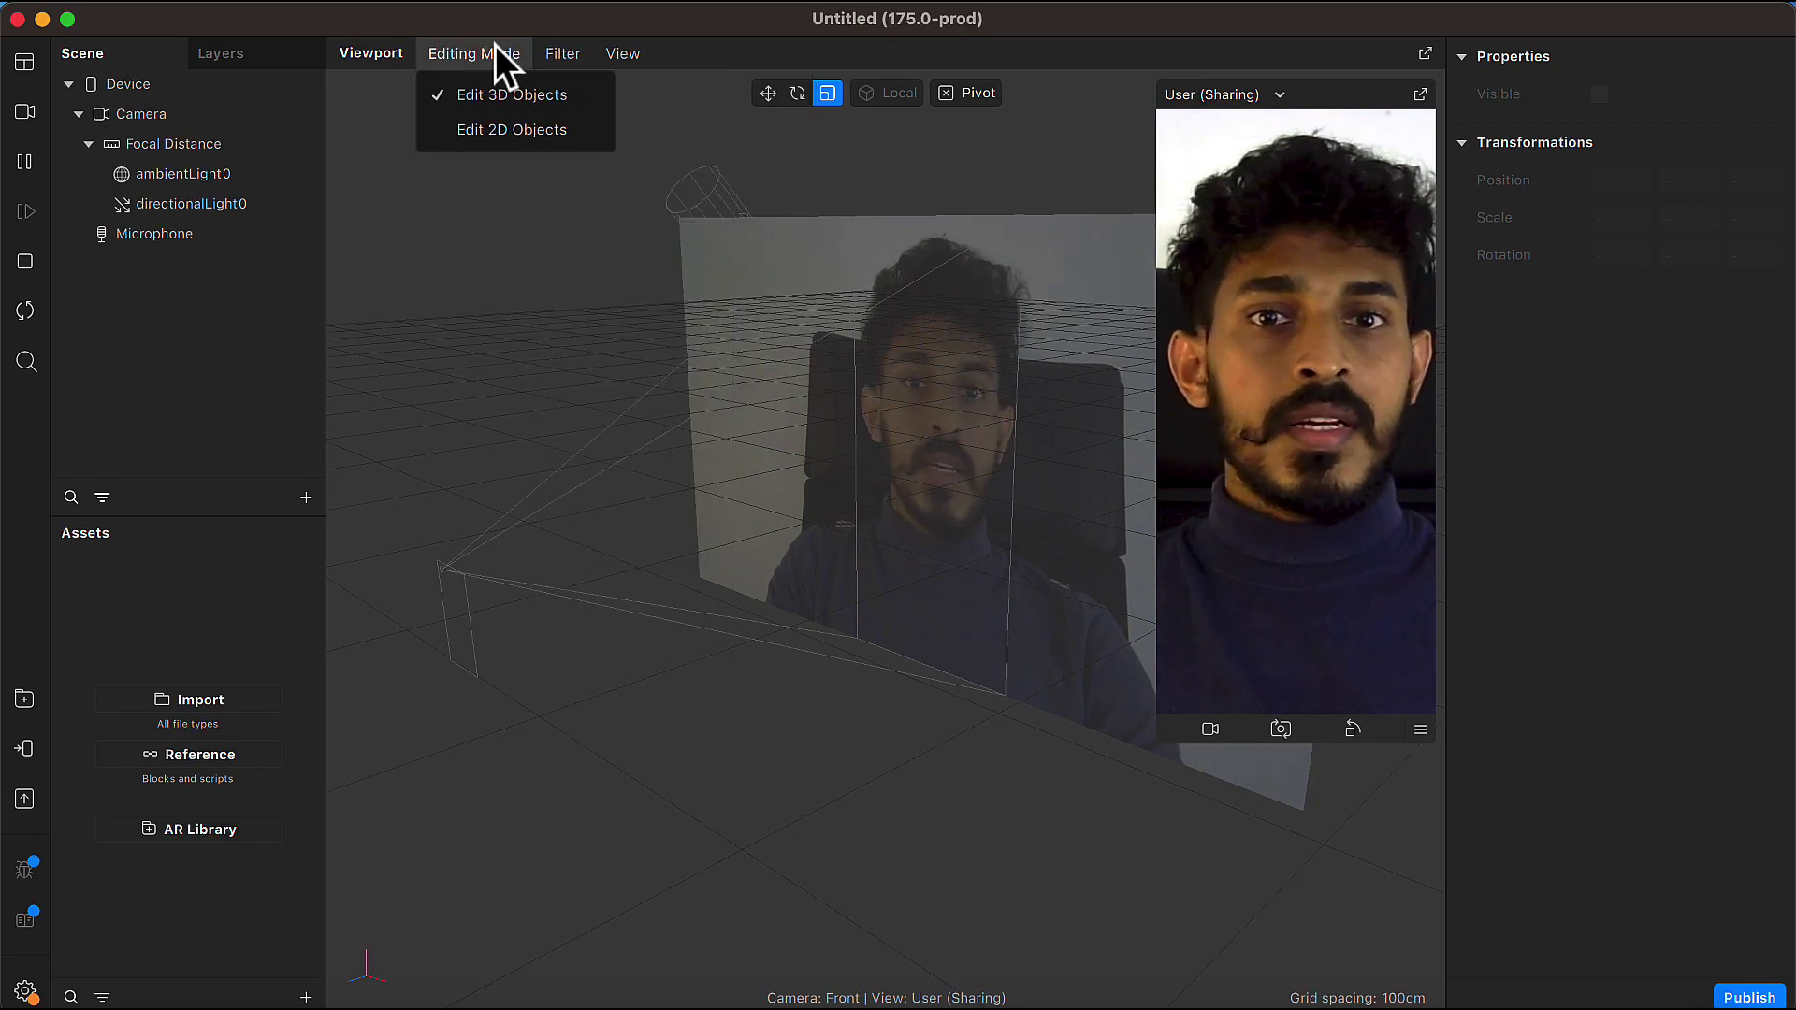
{"action": "left_click", "coordinate": [475, 288]}
{"action": "left_click_drag", "start_coordinate": [816, 368], "coordinate": [750, 518]}
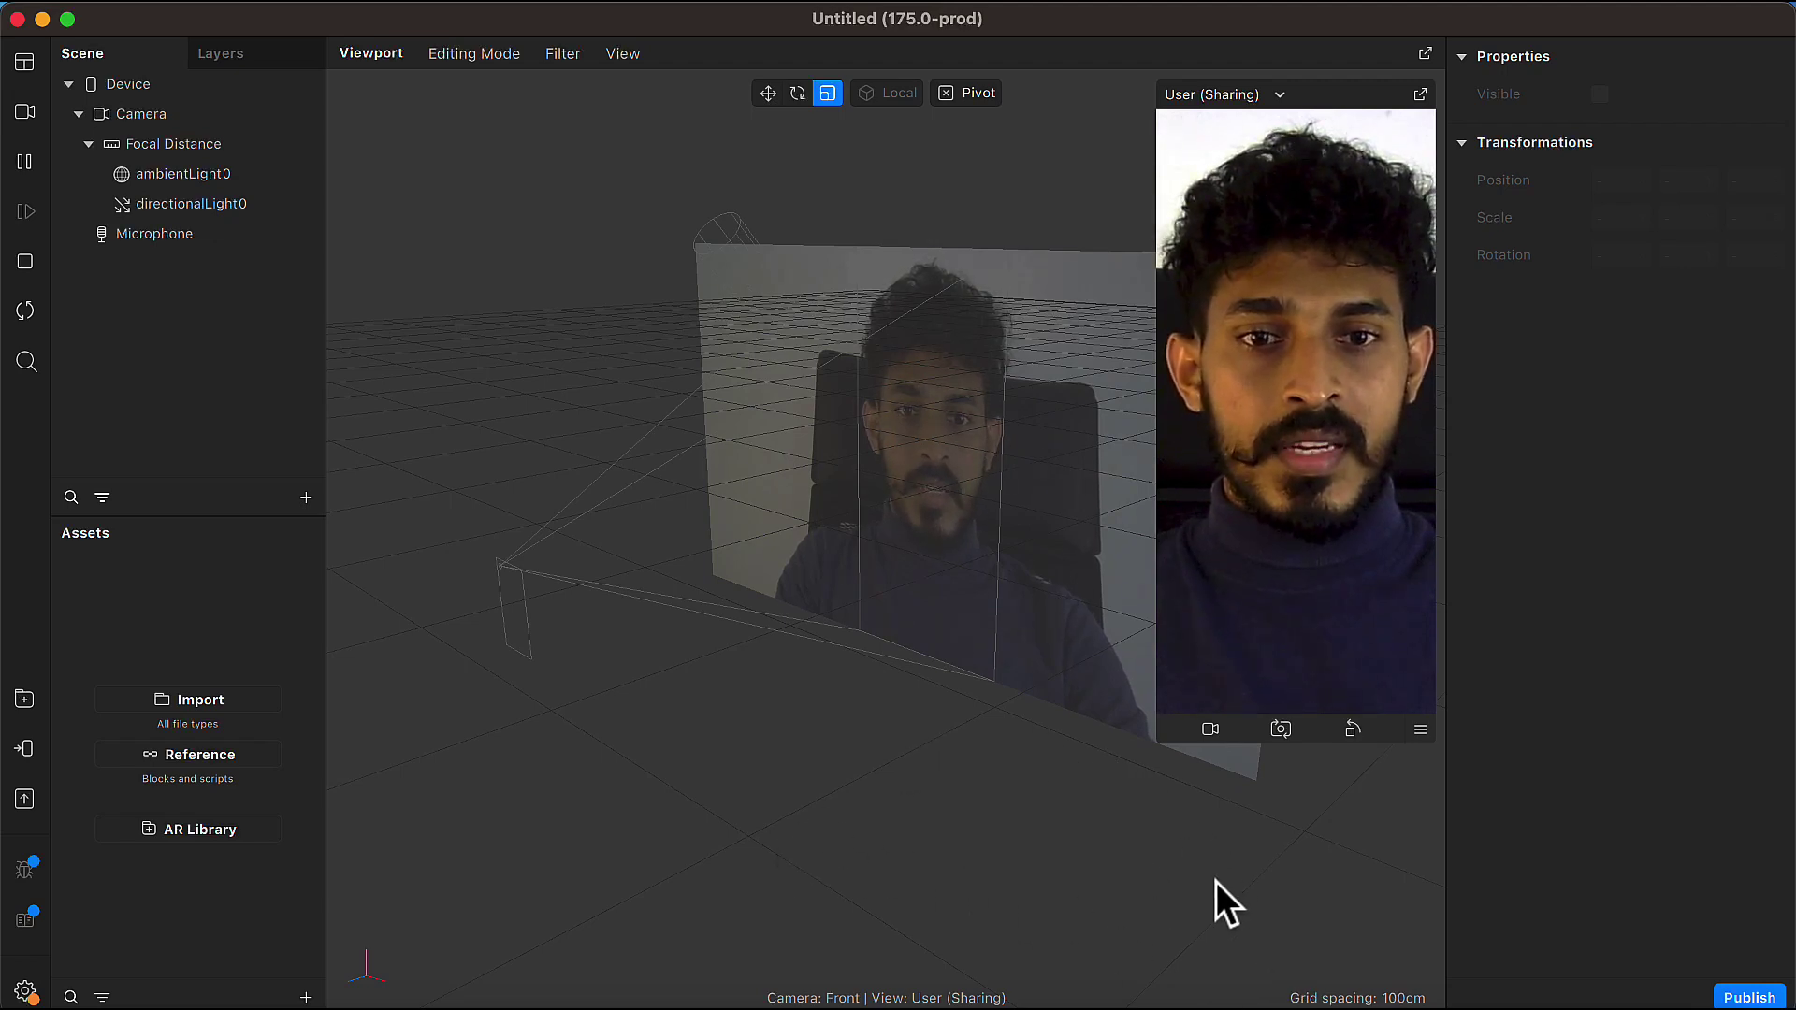
Browse the Desktop in the import file dialog, then cancel without importing any file.
{"action": "scroll", "coordinate": [972, 762], "scroll_direction": "down", "scroll_amount": 2}
{"action": "scroll", "coordinate": [935, 778], "scroll_direction": "down", "scroll_amount": 2}
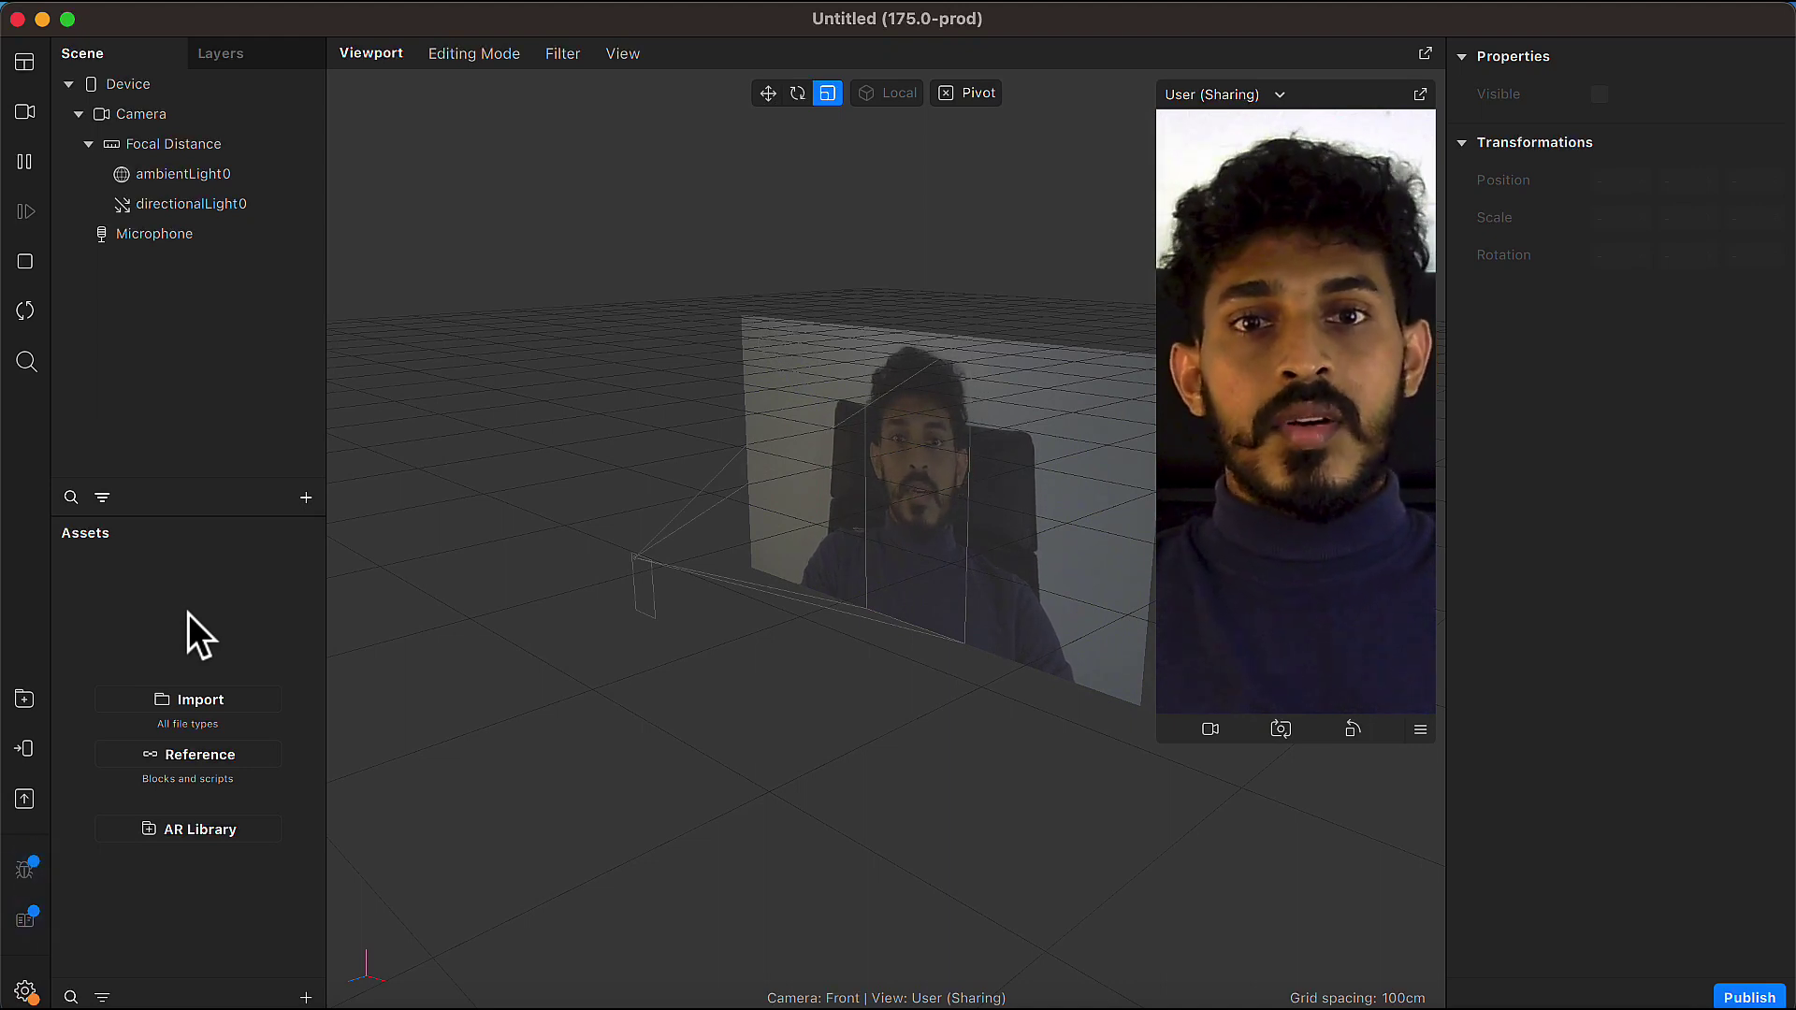
{"action": "left_click", "coordinate": [239, 703]}
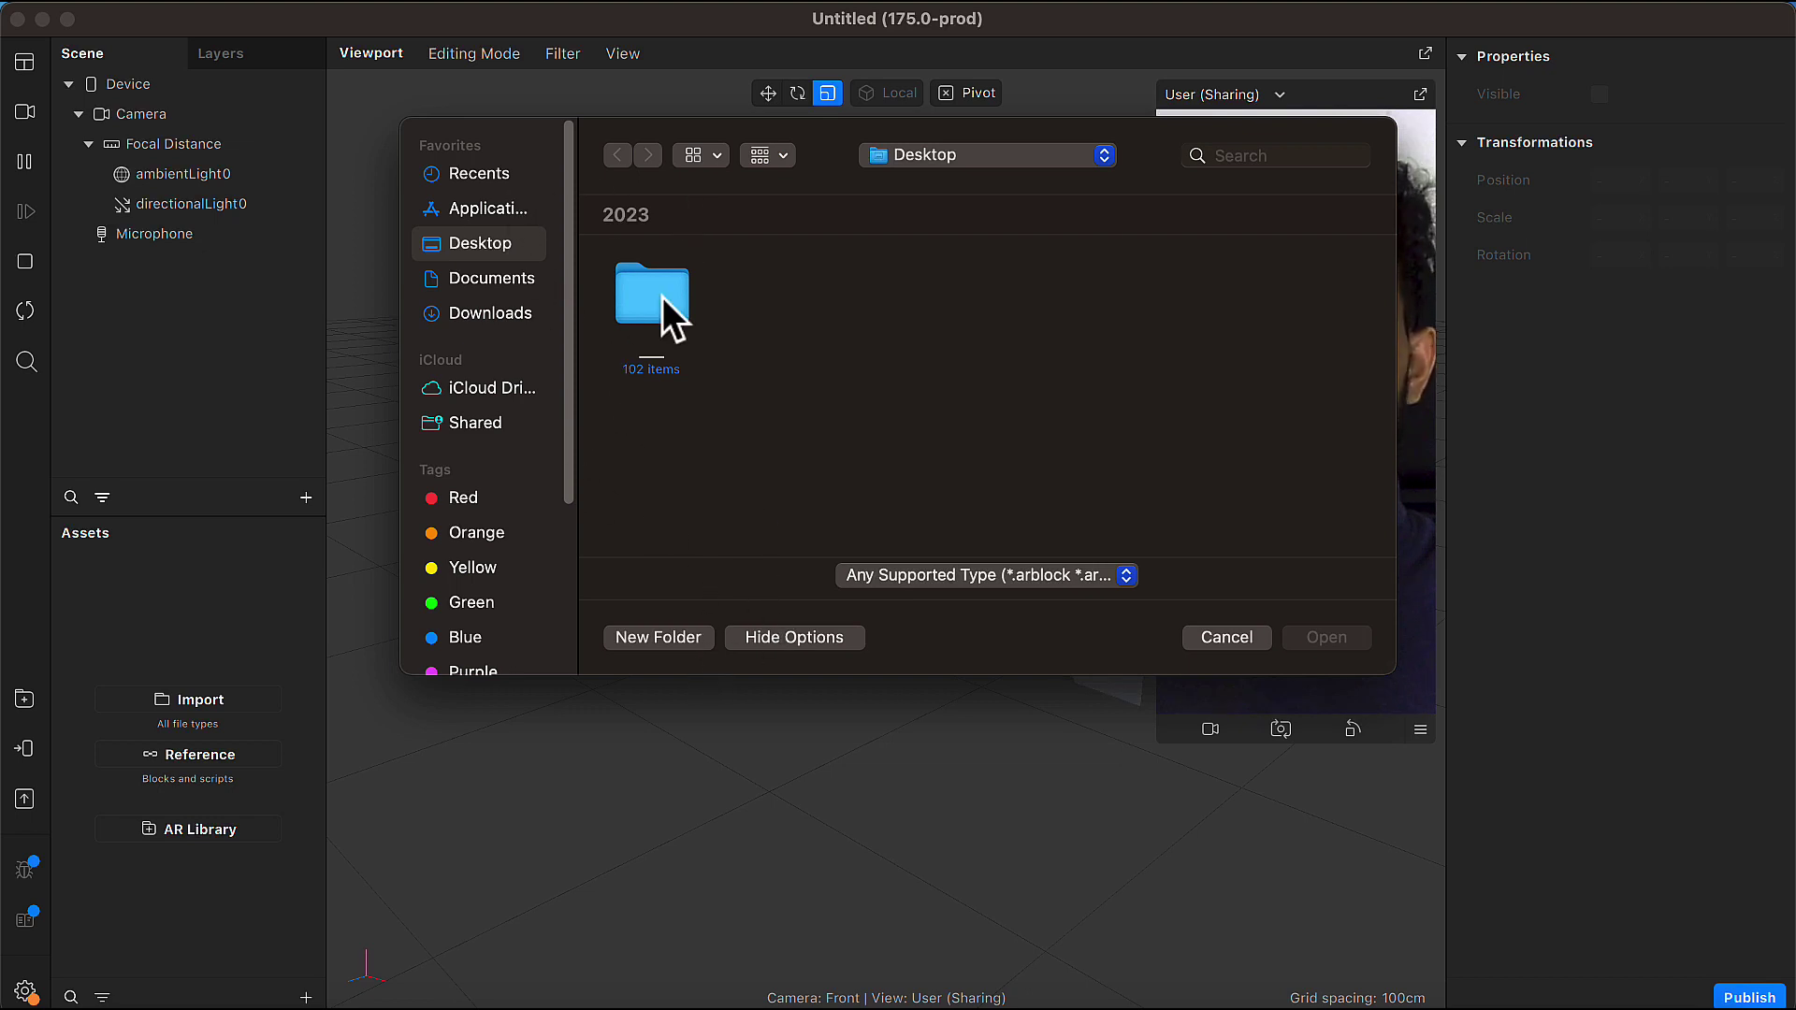
{"action": "left_click", "coordinate": [1200, 636]}
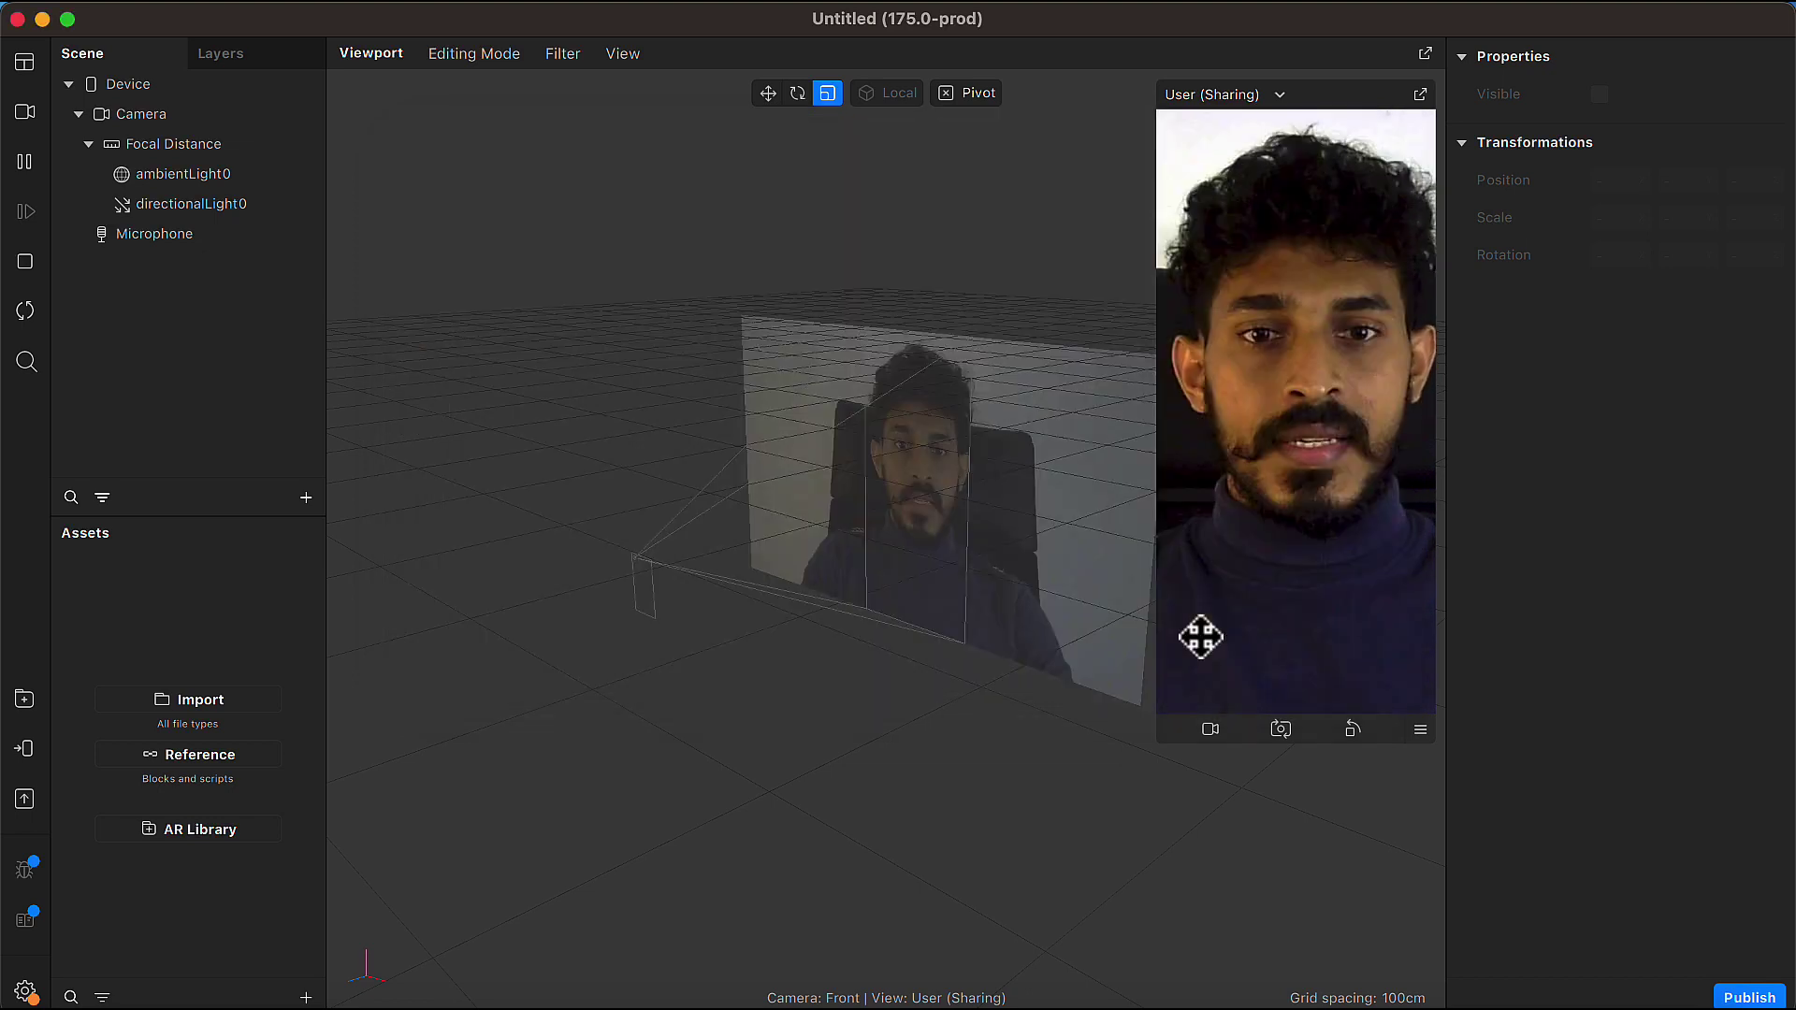
{"action": "left_click", "coordinate": [250, 830]}
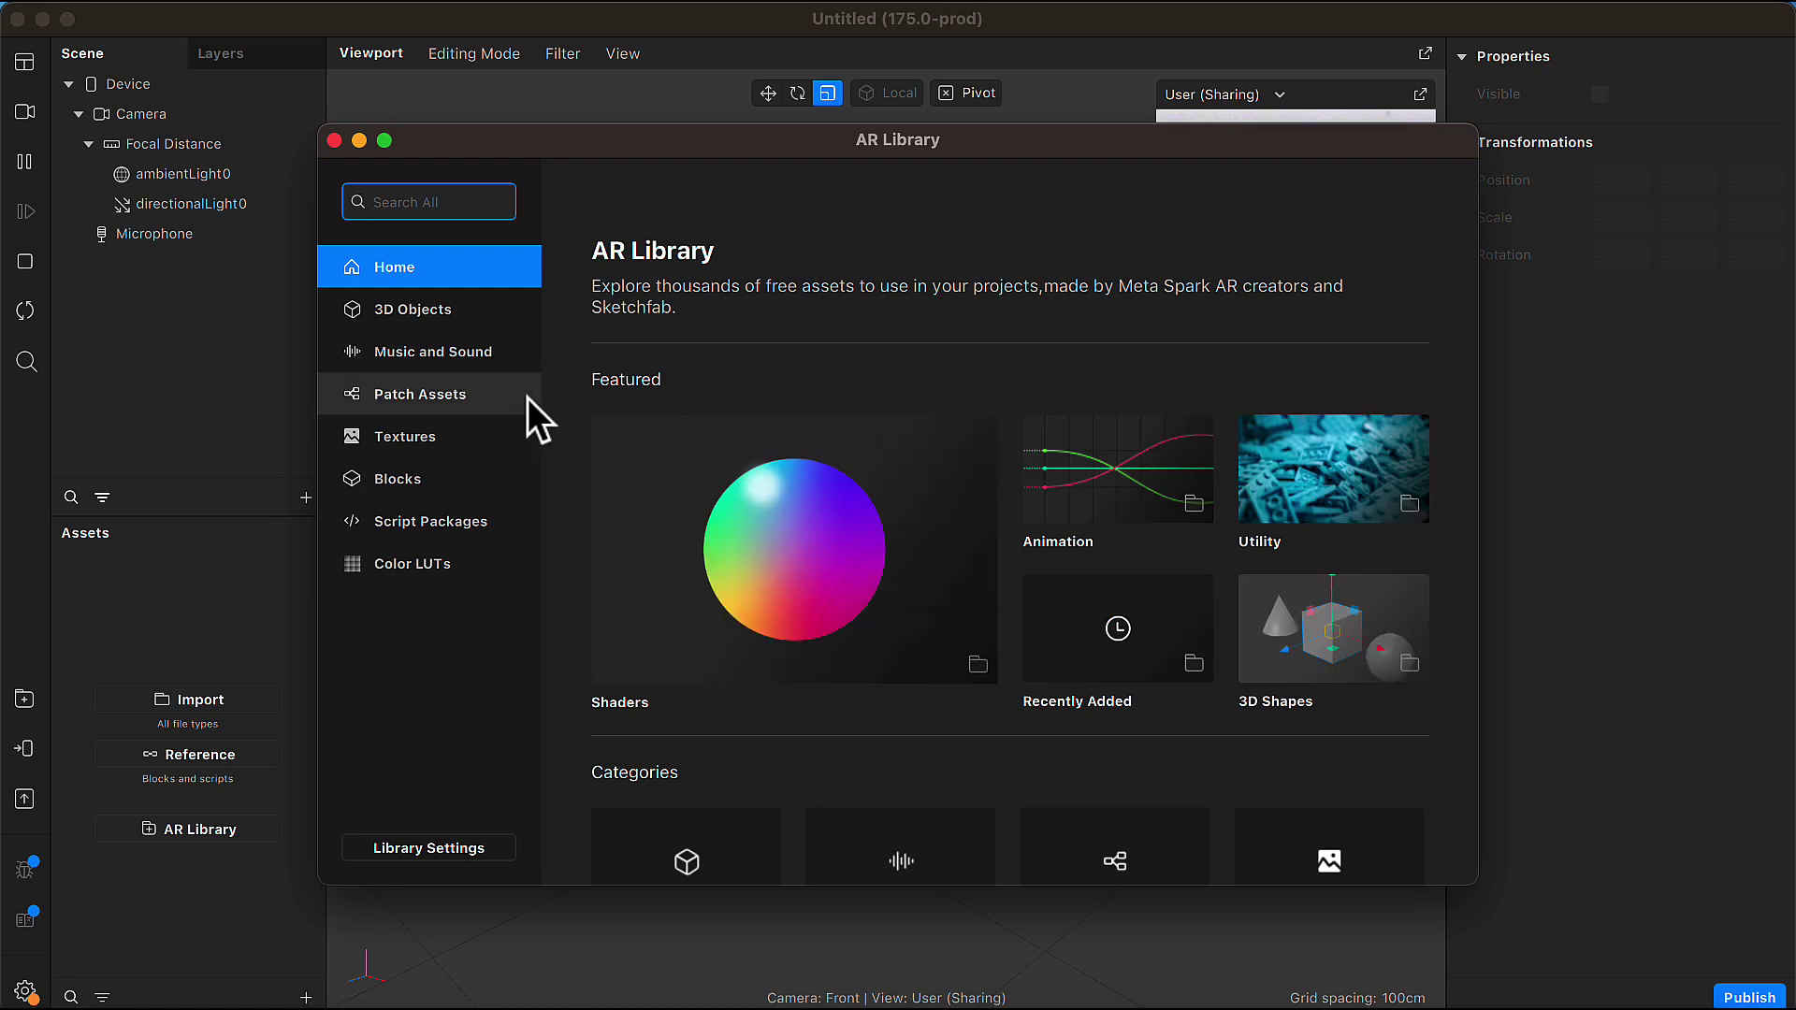
{"action": "left_click", "coordinate": [458, 315]}
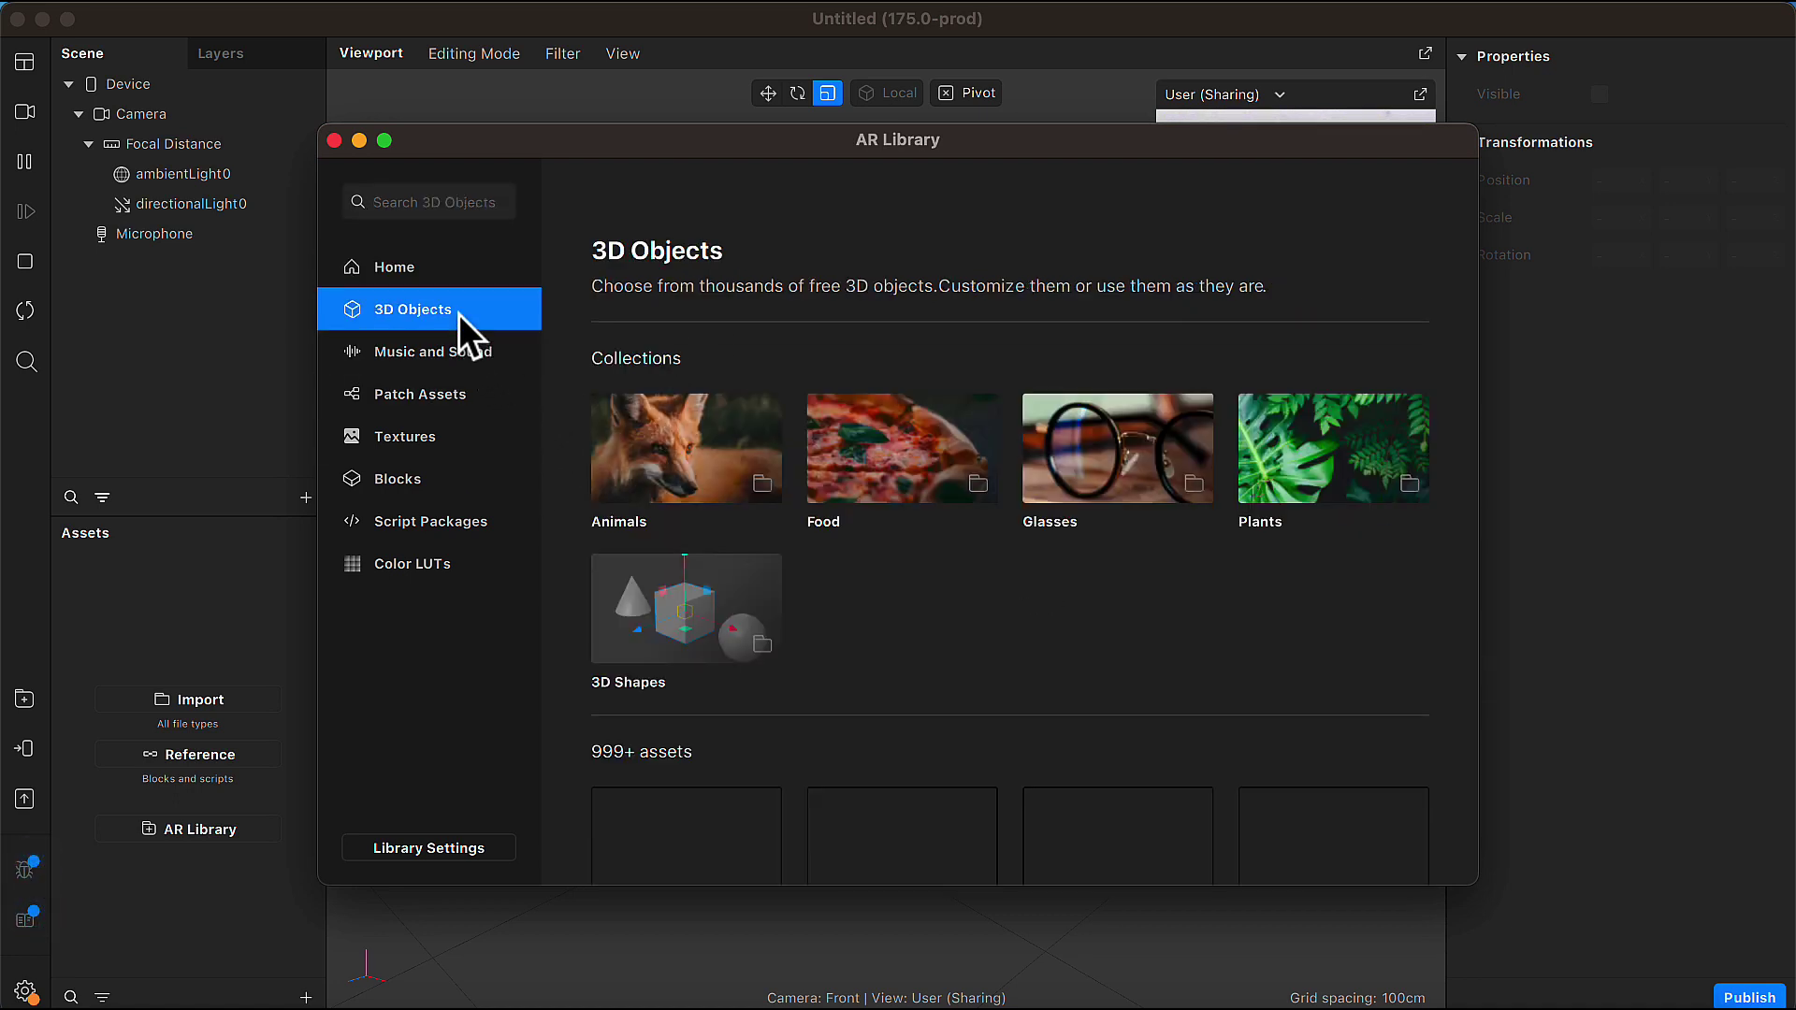
{"action": "left_click", "coordinate": [493, 356]}
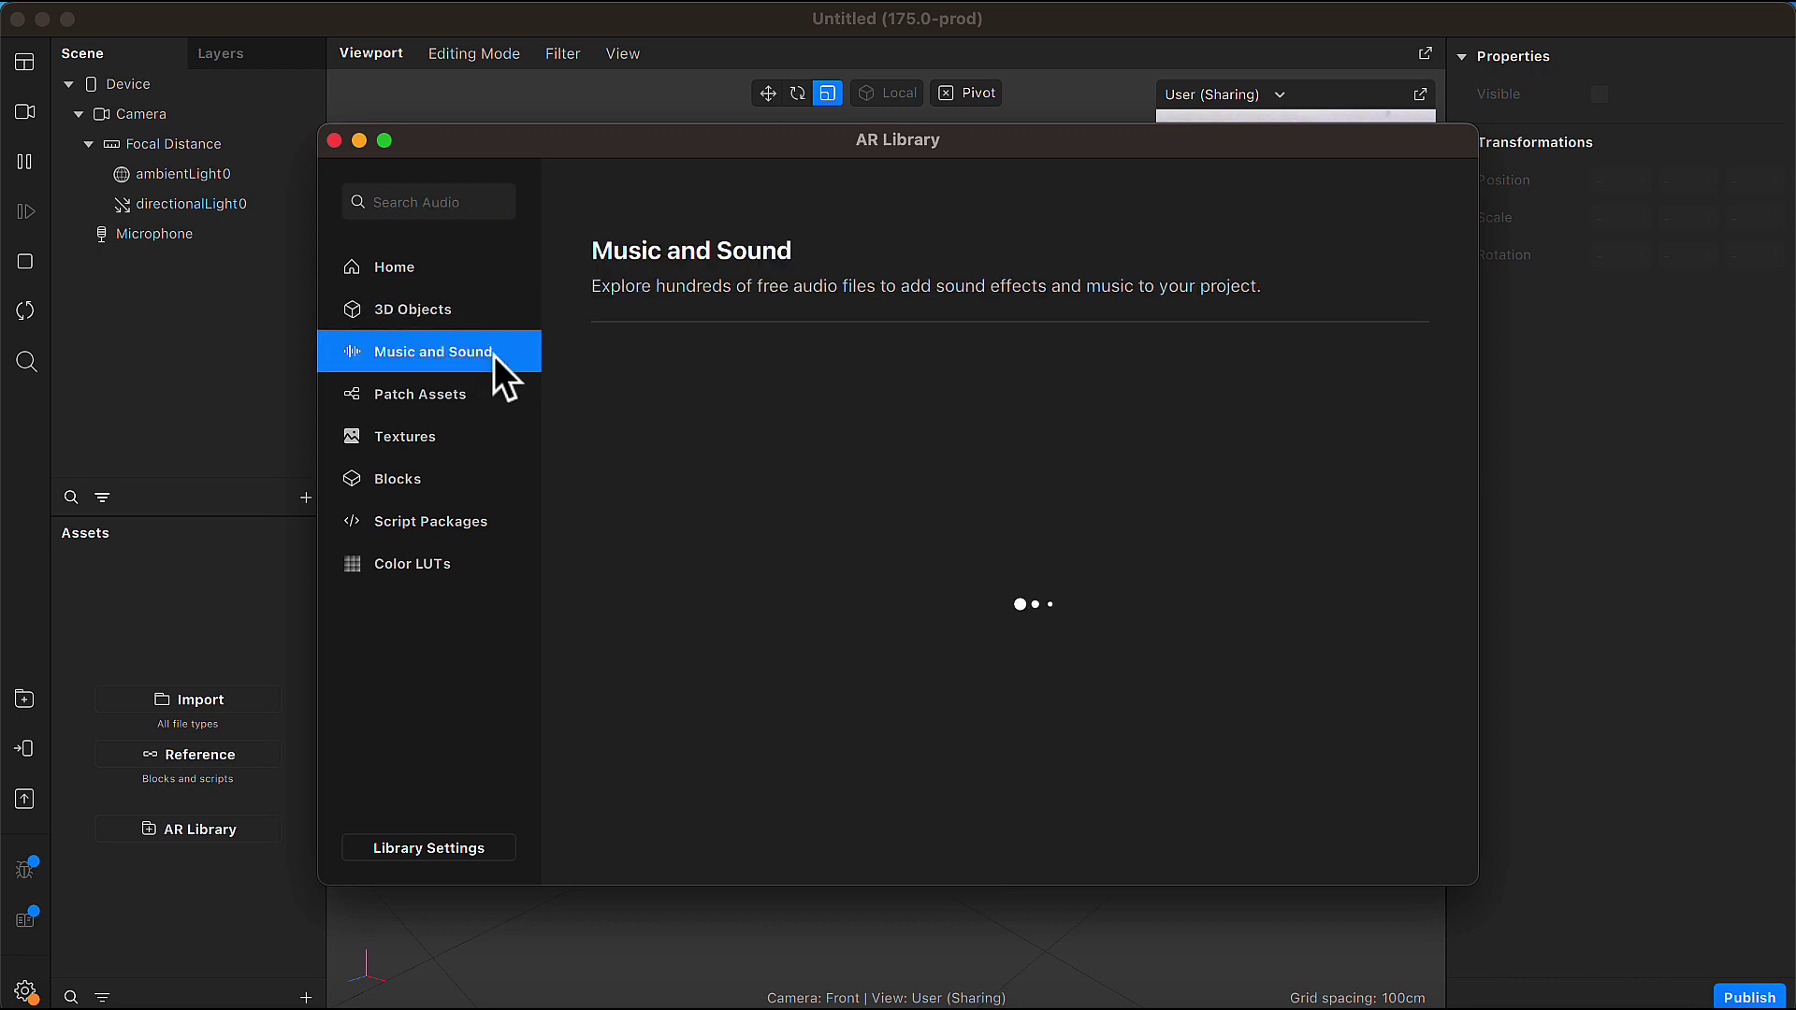
{"action": "left_click", "coordinate": [491, 391]}
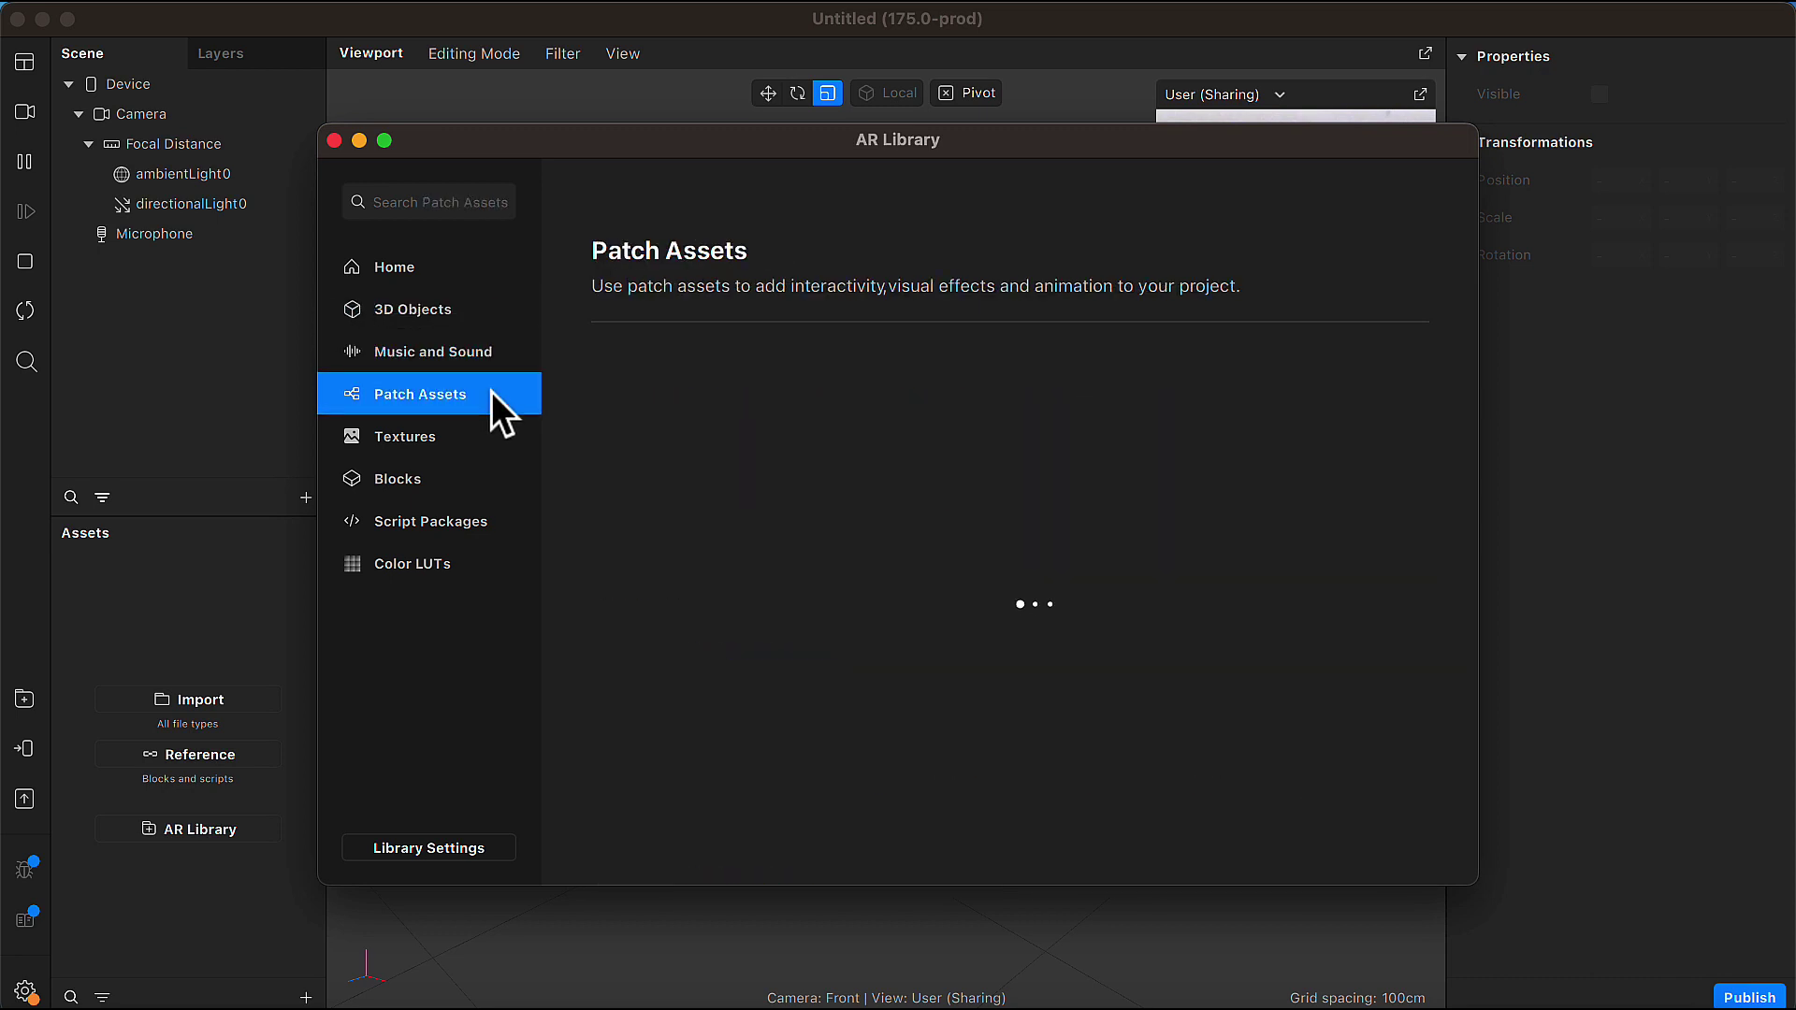
{"action": "left_click", "coordinate": [452, 432]}
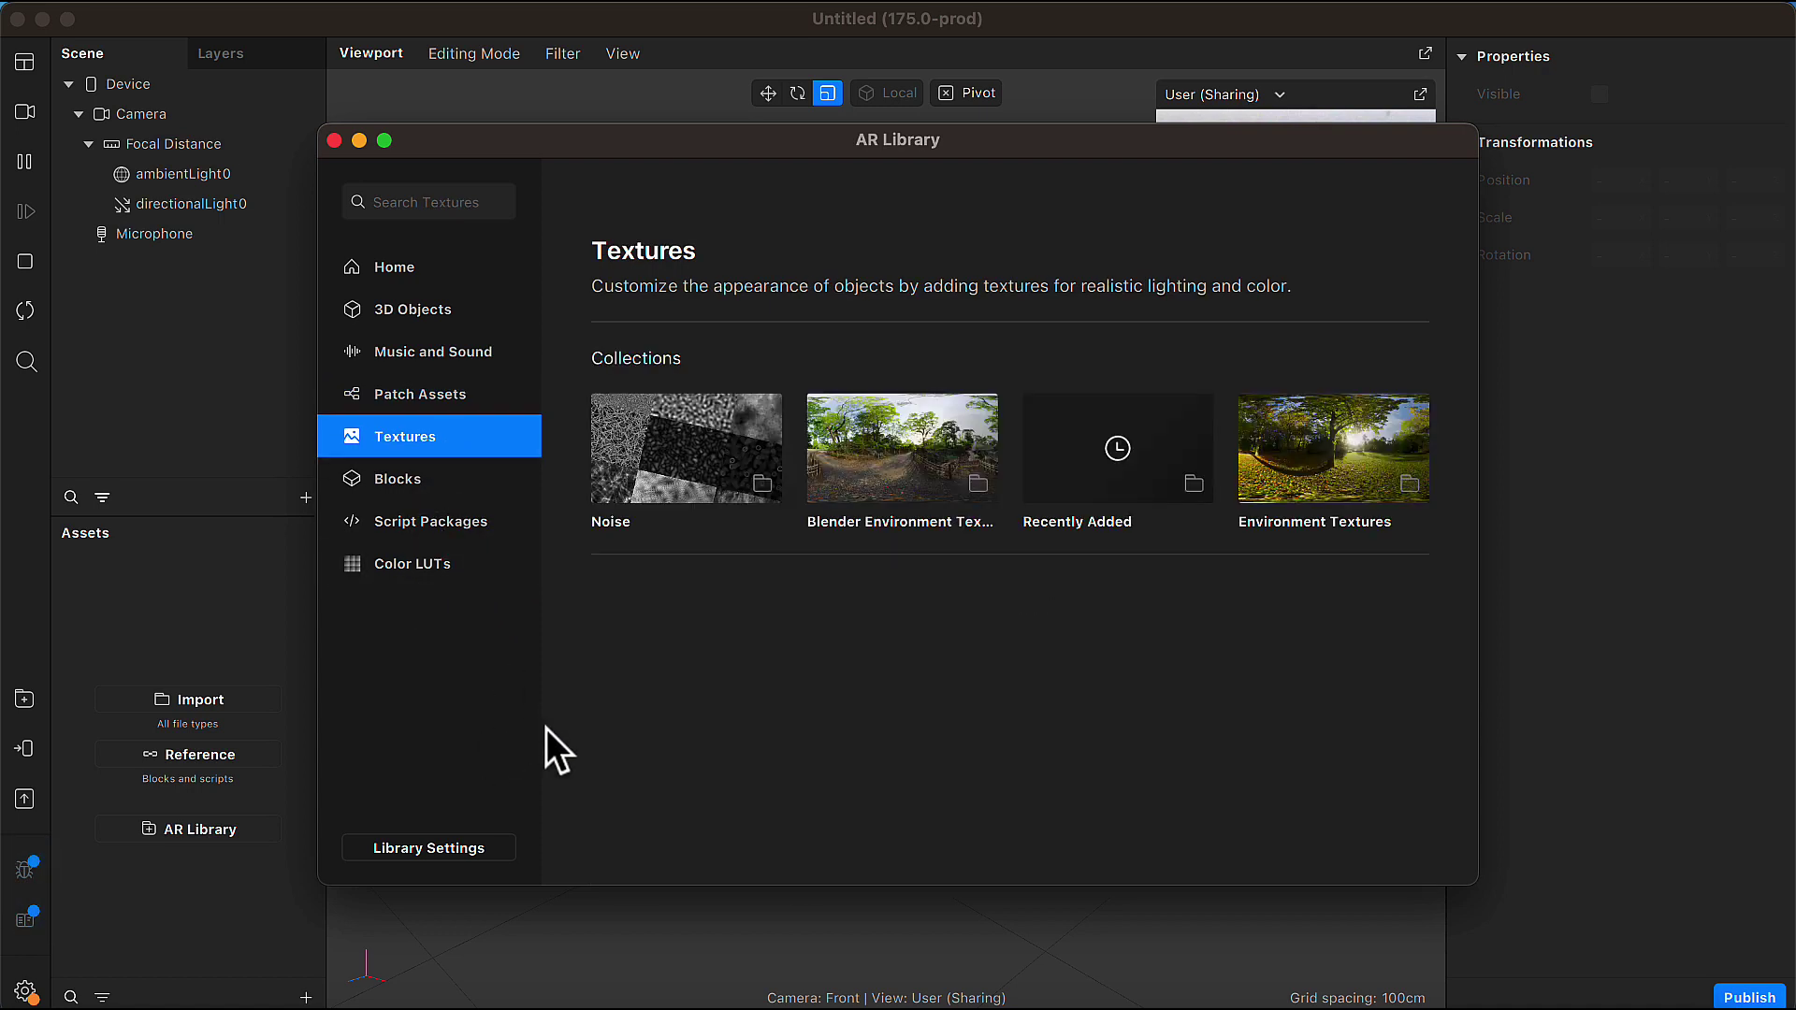
Close the asset library, dismiss the Assets + menu, and reopen the AR Library home page.
{"action": "left_click", "coordinate": [333, 141]}
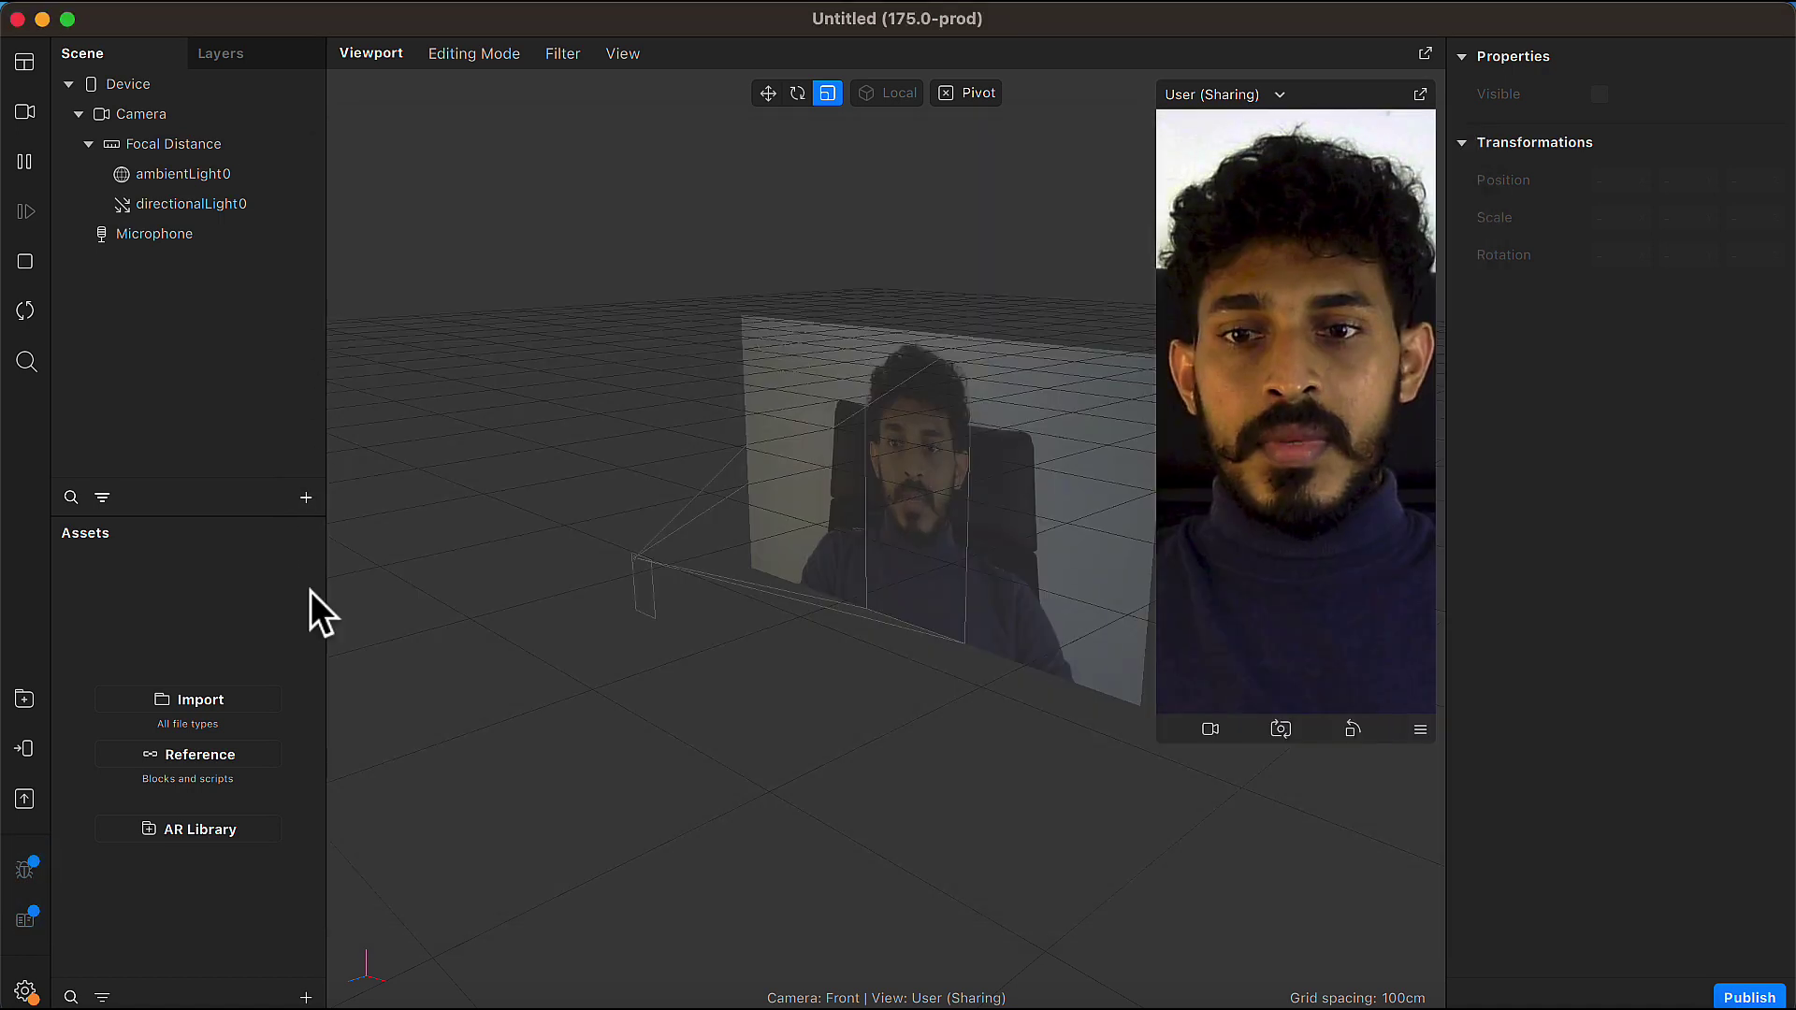
{"action": "left_click", "coordinate": [306, 997]}
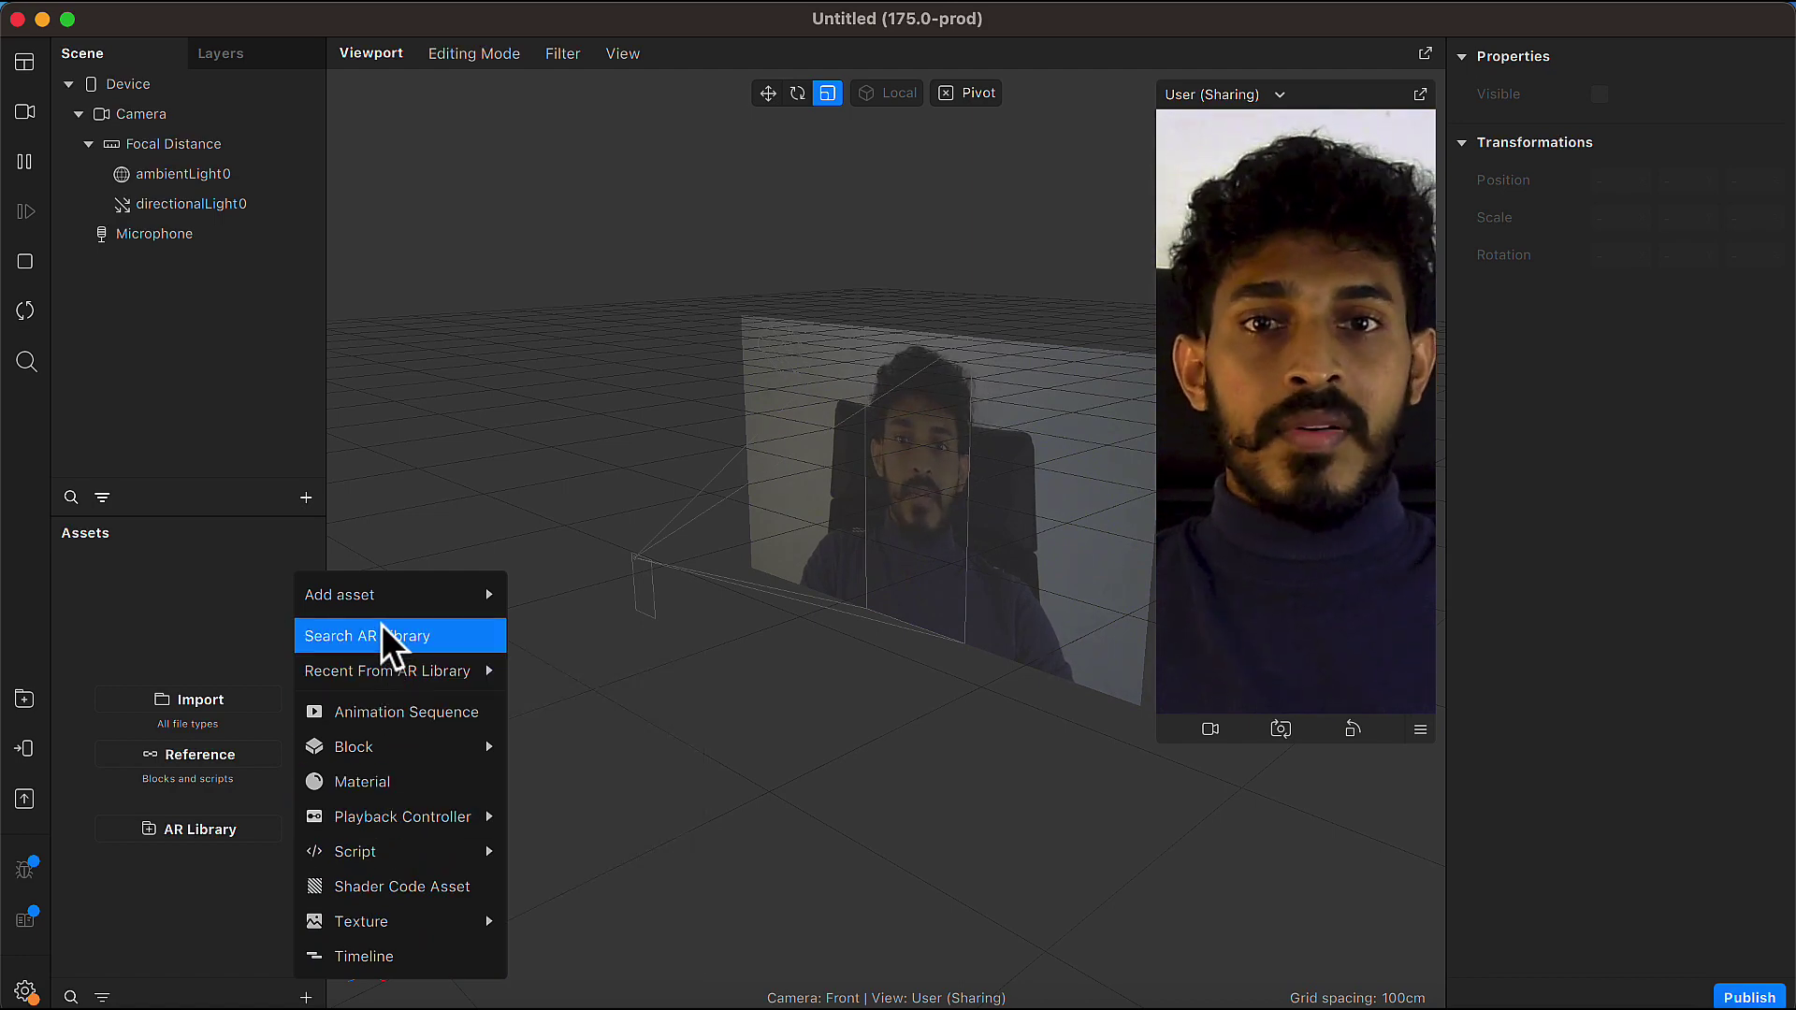
{"action": "left_click", "coordinate": [210, 638]}
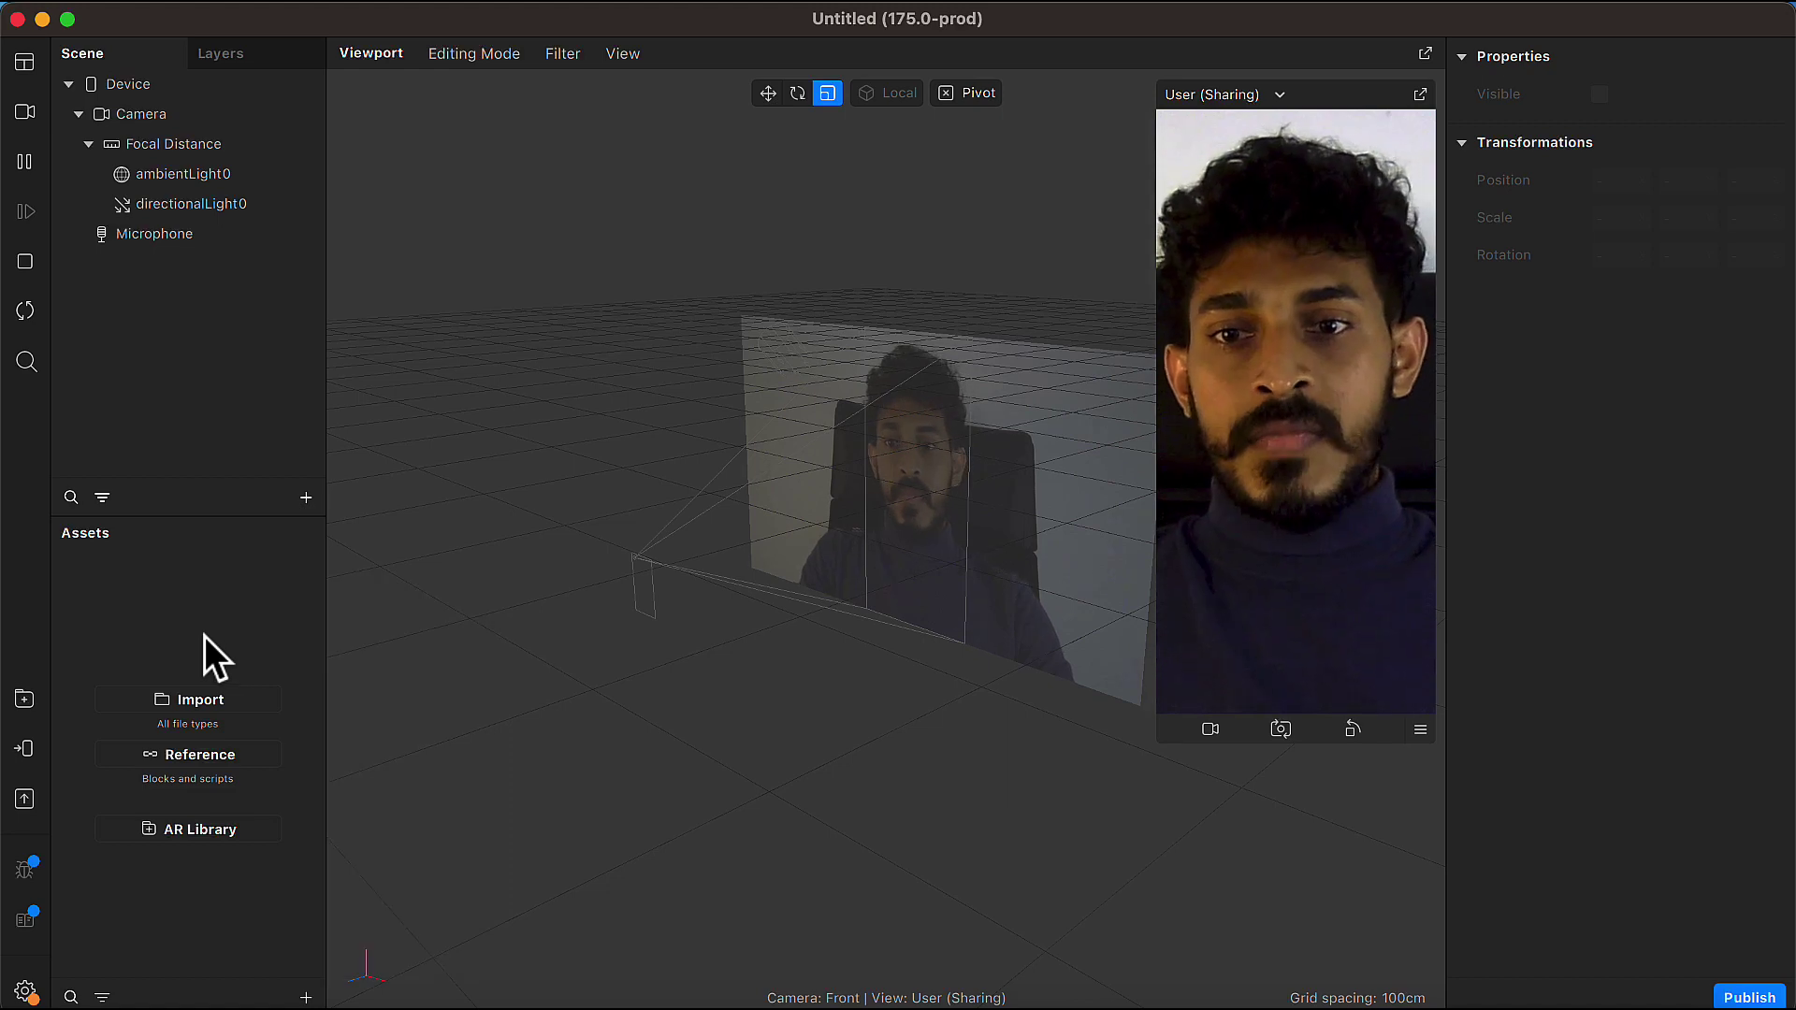
{"action": "left_click", "coordinate": [244, 831]}
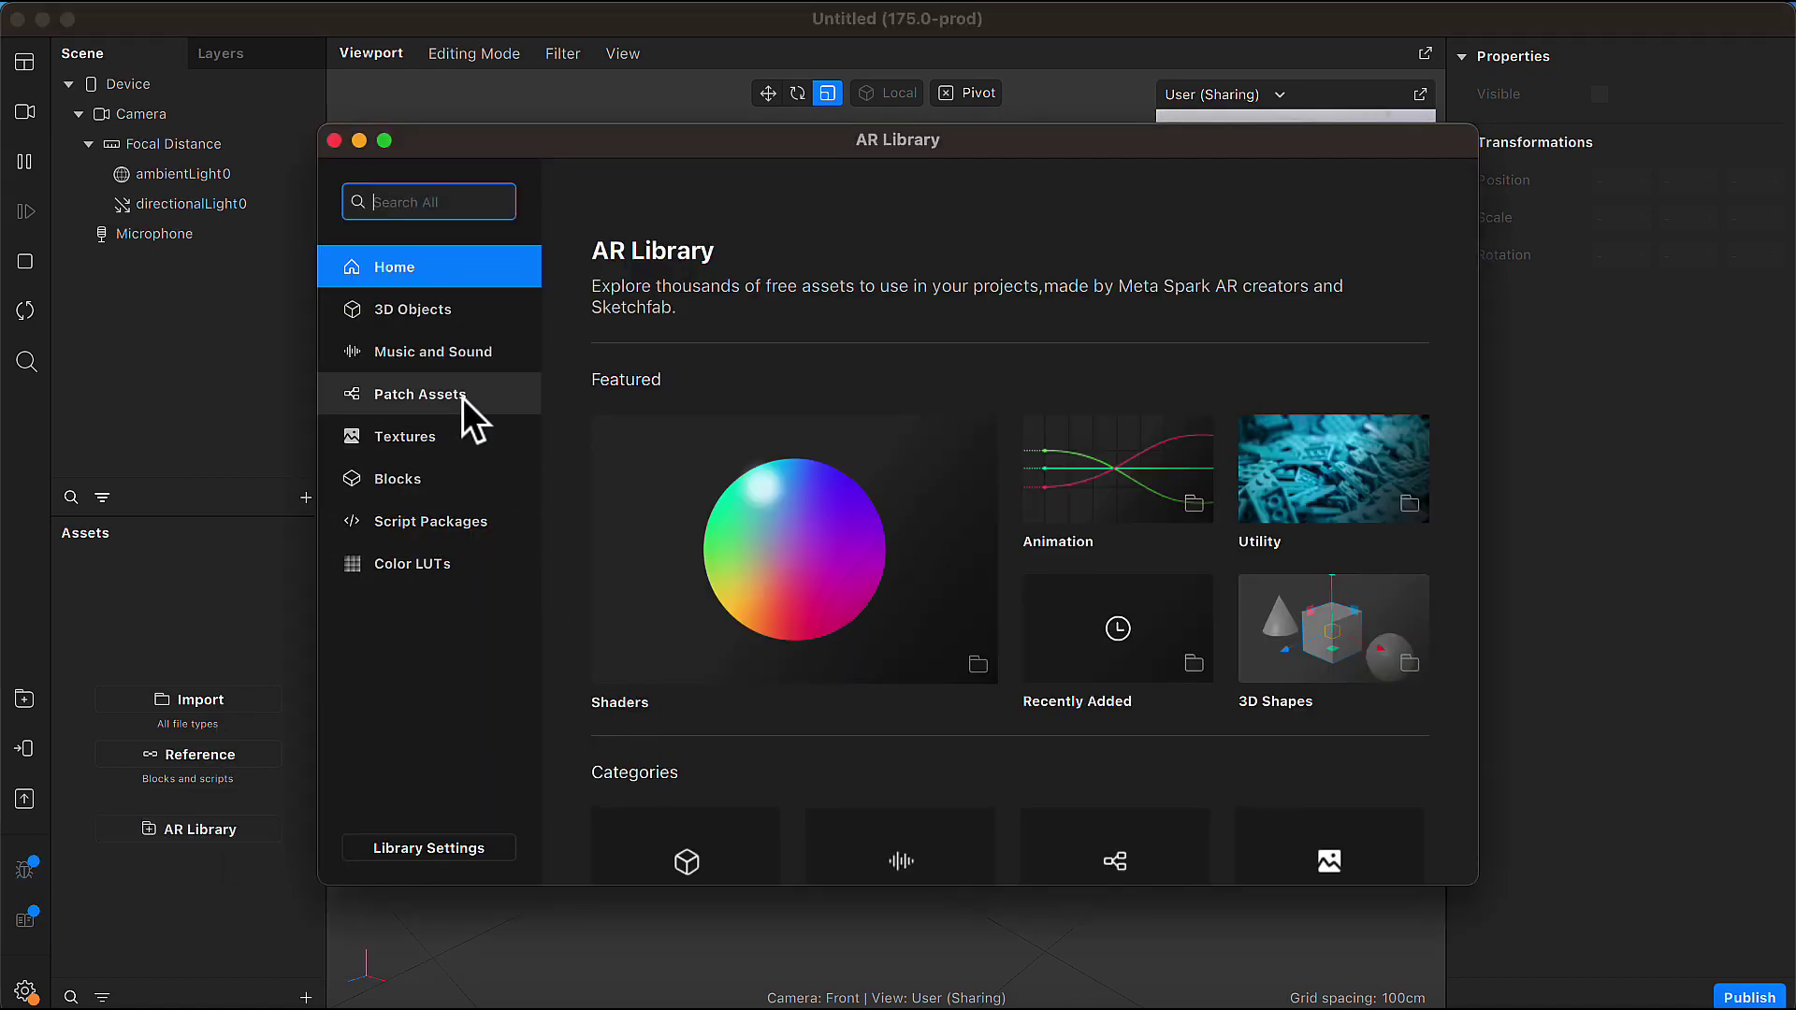
Show the Blocks category of the AR Library and scroll through it.
{"action": "left_click", "coordinate": [424, 482]}
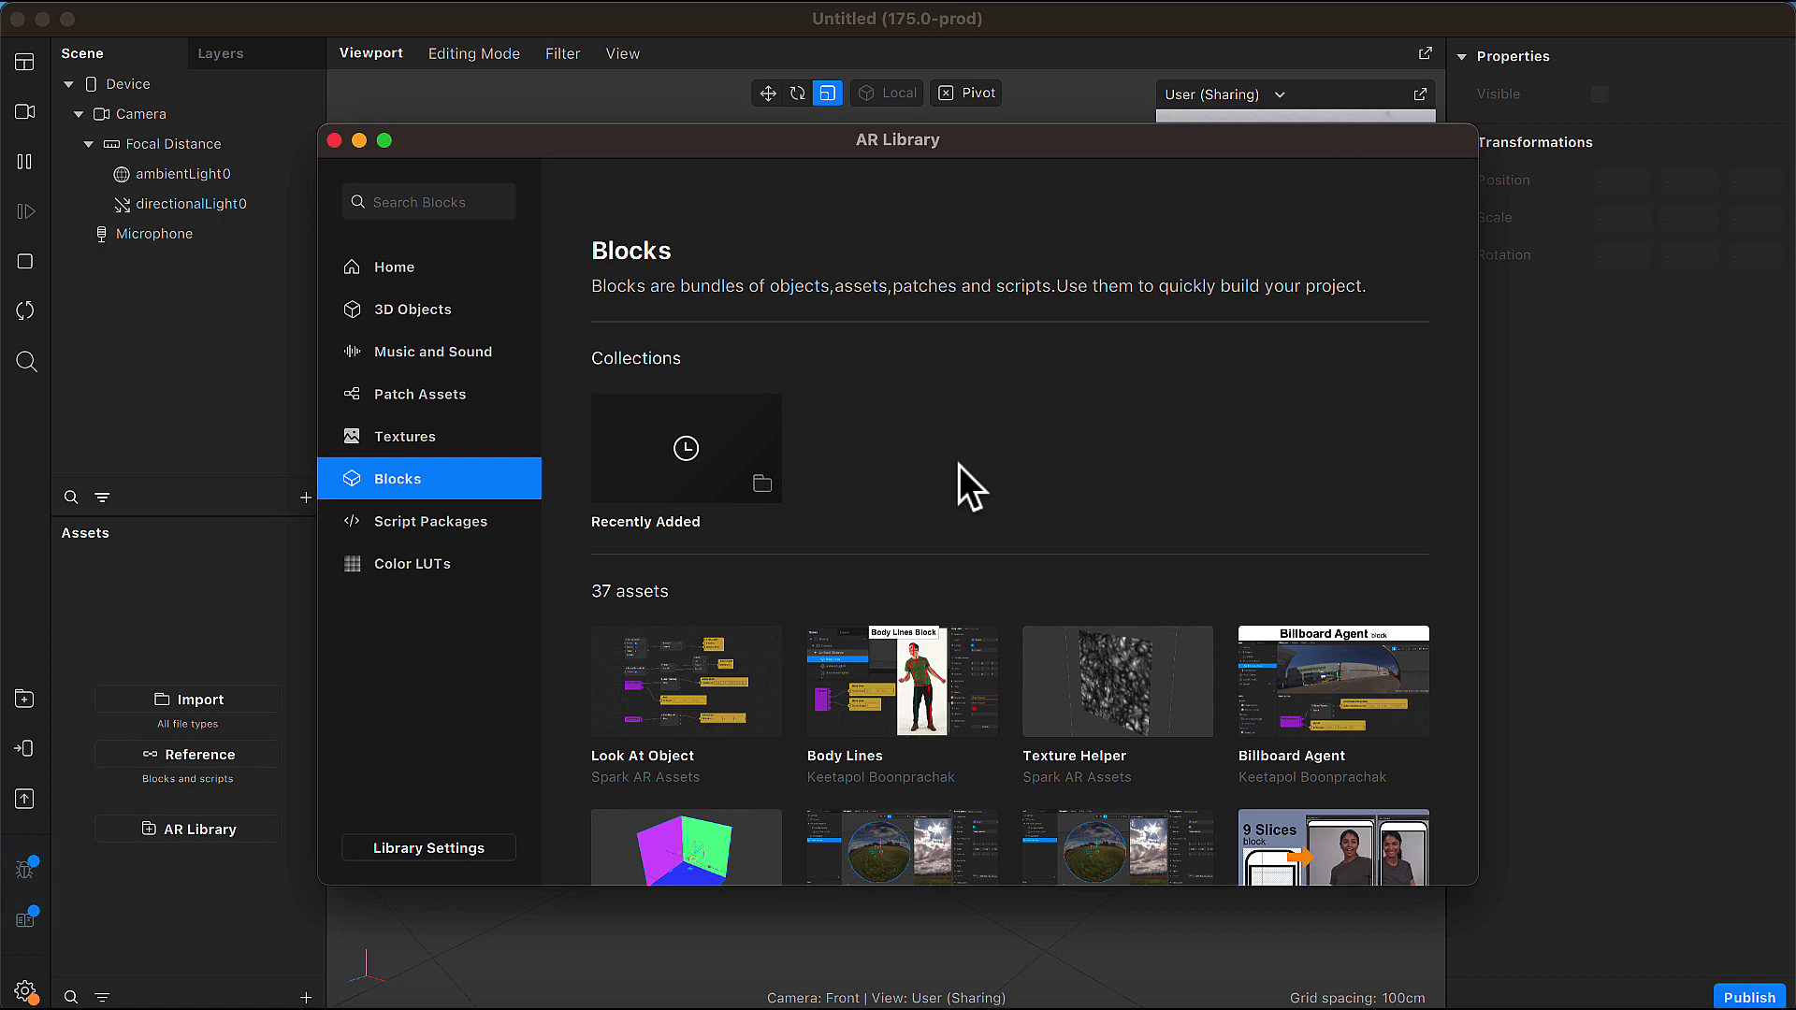
{"action": "scroll", "coordinate": [958, 464], "scroll_direction": "down", "scroll_amount": 3}
{"action": "scroll", "coordinate": [958, 464], "scroll_direction": "down", "scroll_amount": 2}
{"action": "scroll", "coordinate": [958, 464], "scroll_direction": "down", "scroll_amount": 1}
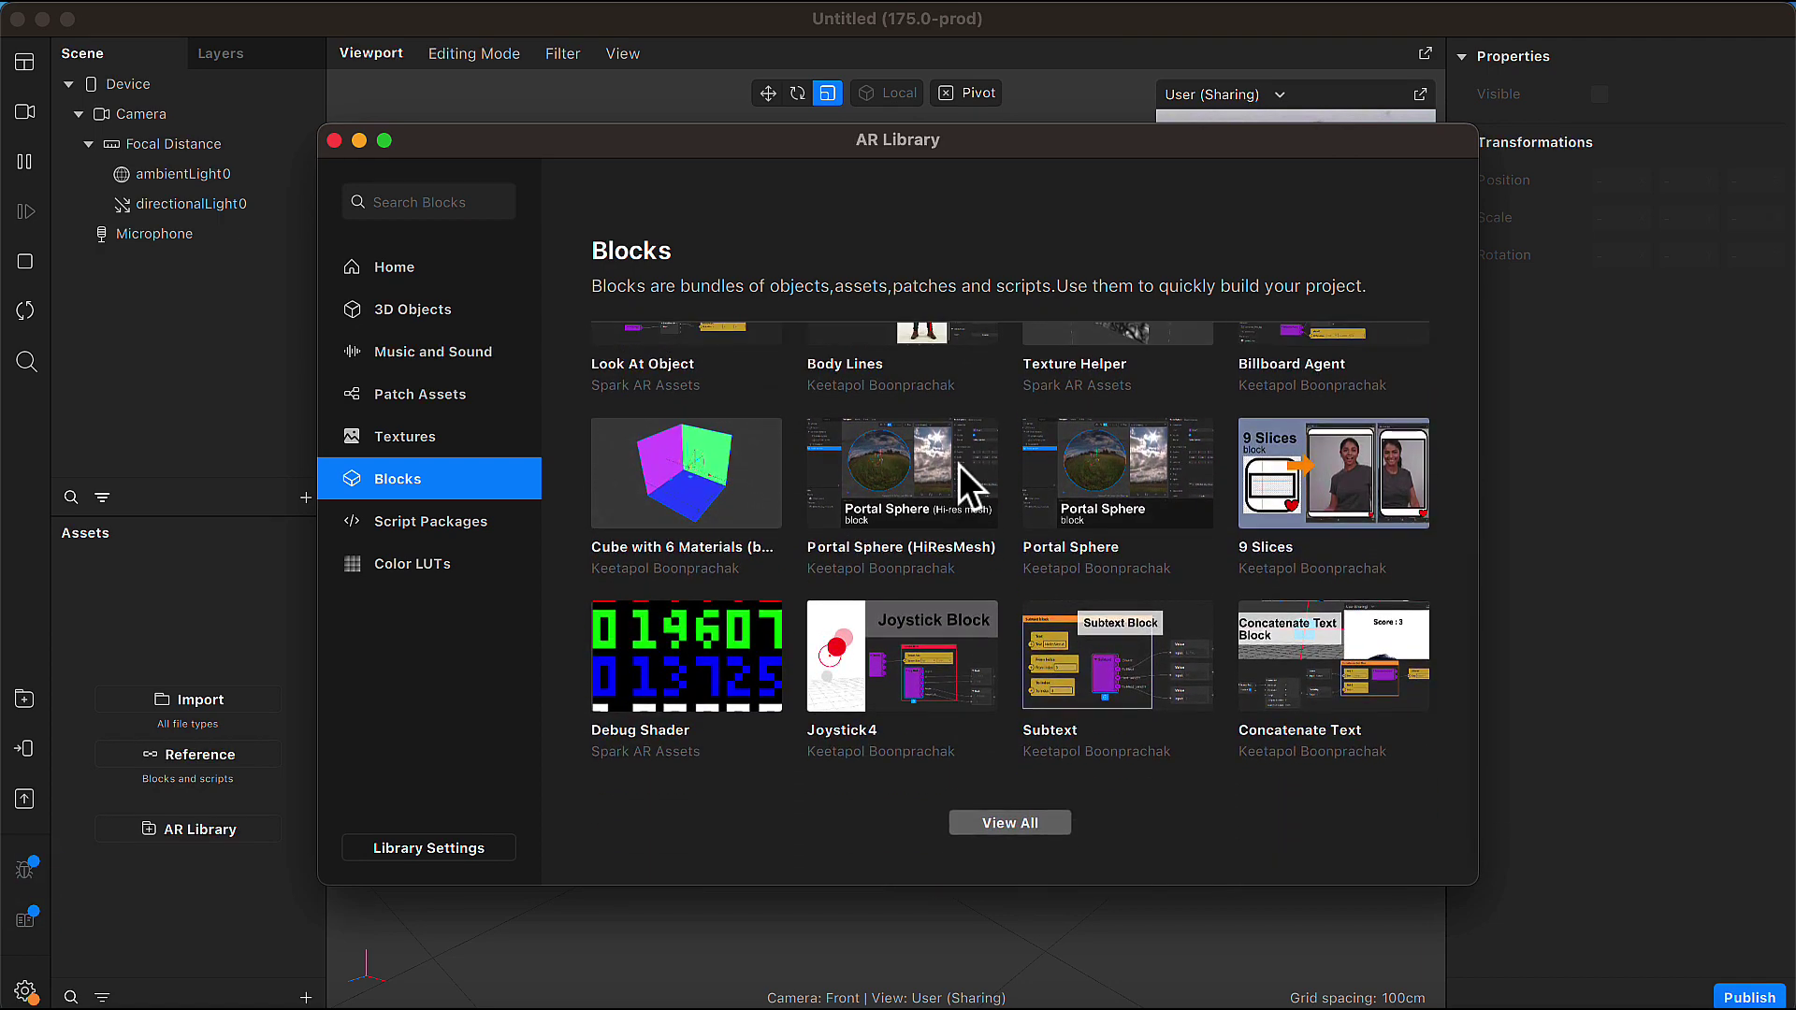
View all blocks and scroll to the end, bringing Eye Color into view.
{"action": "left_click", "coordinate": [1046, 827]}
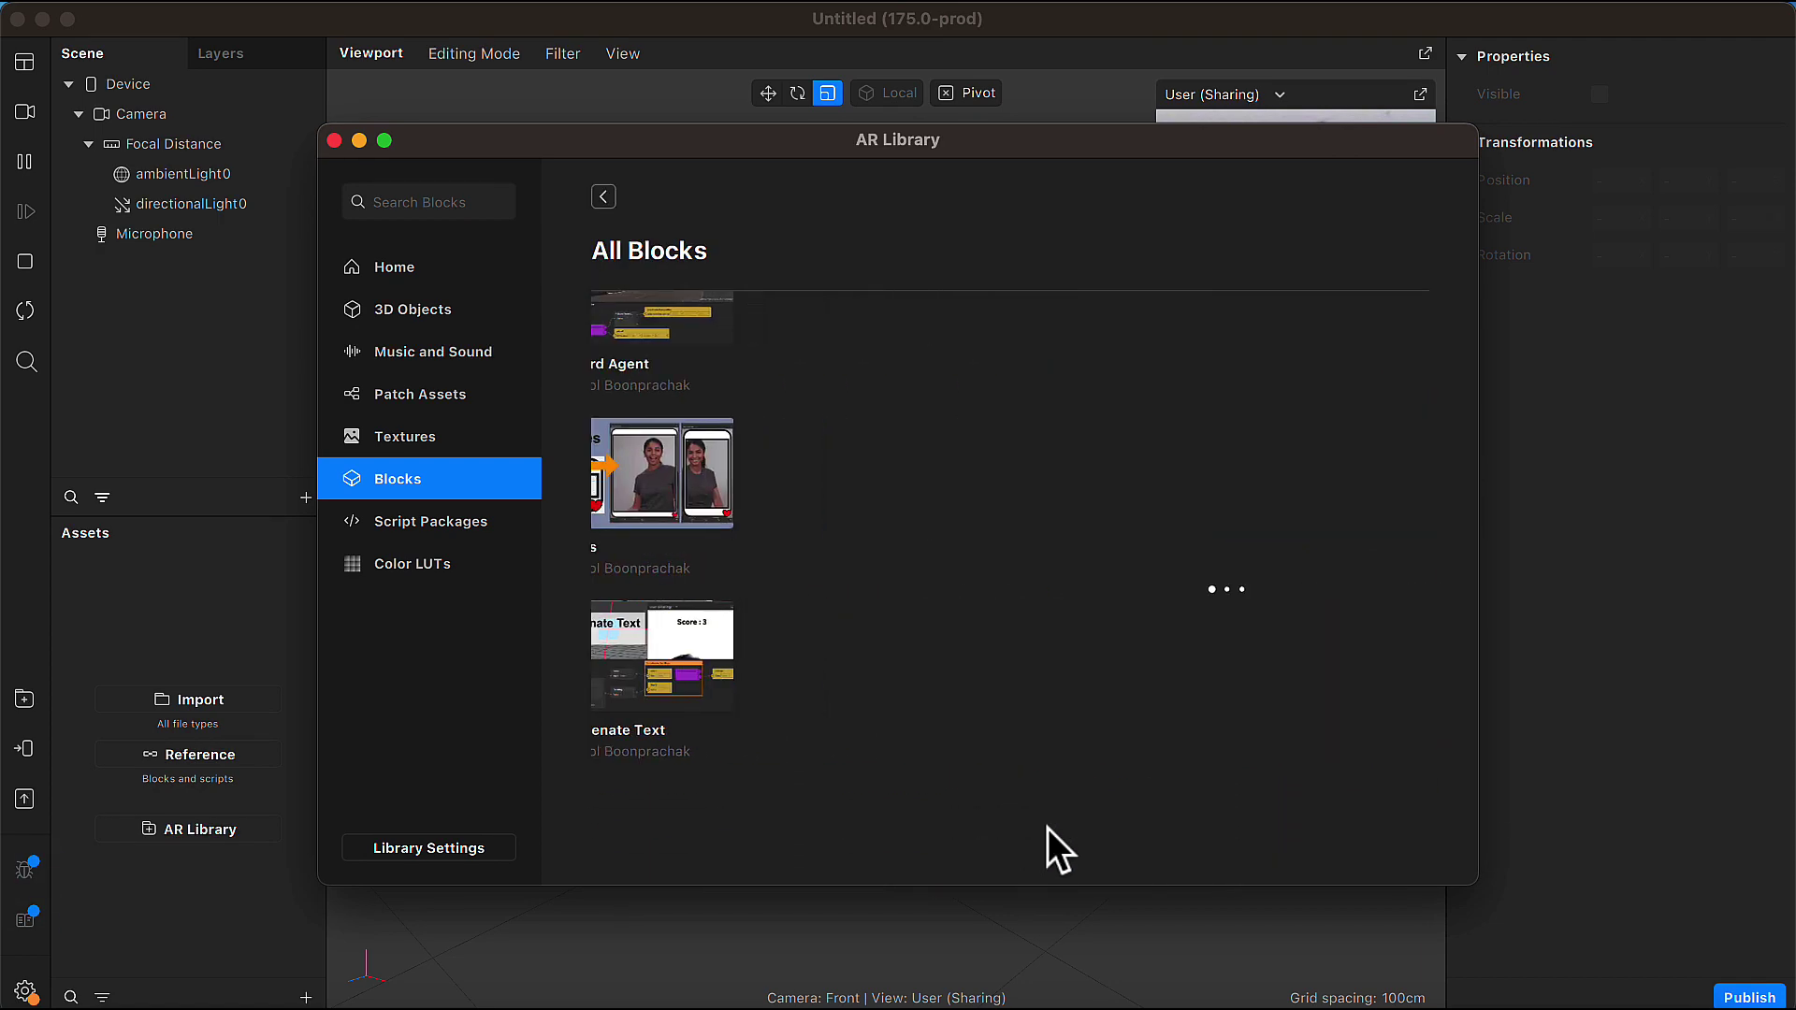
{"action": "scroll", "coordinate": [1096, 676], "scroll_direction": "down", "scroll_amount": 3}
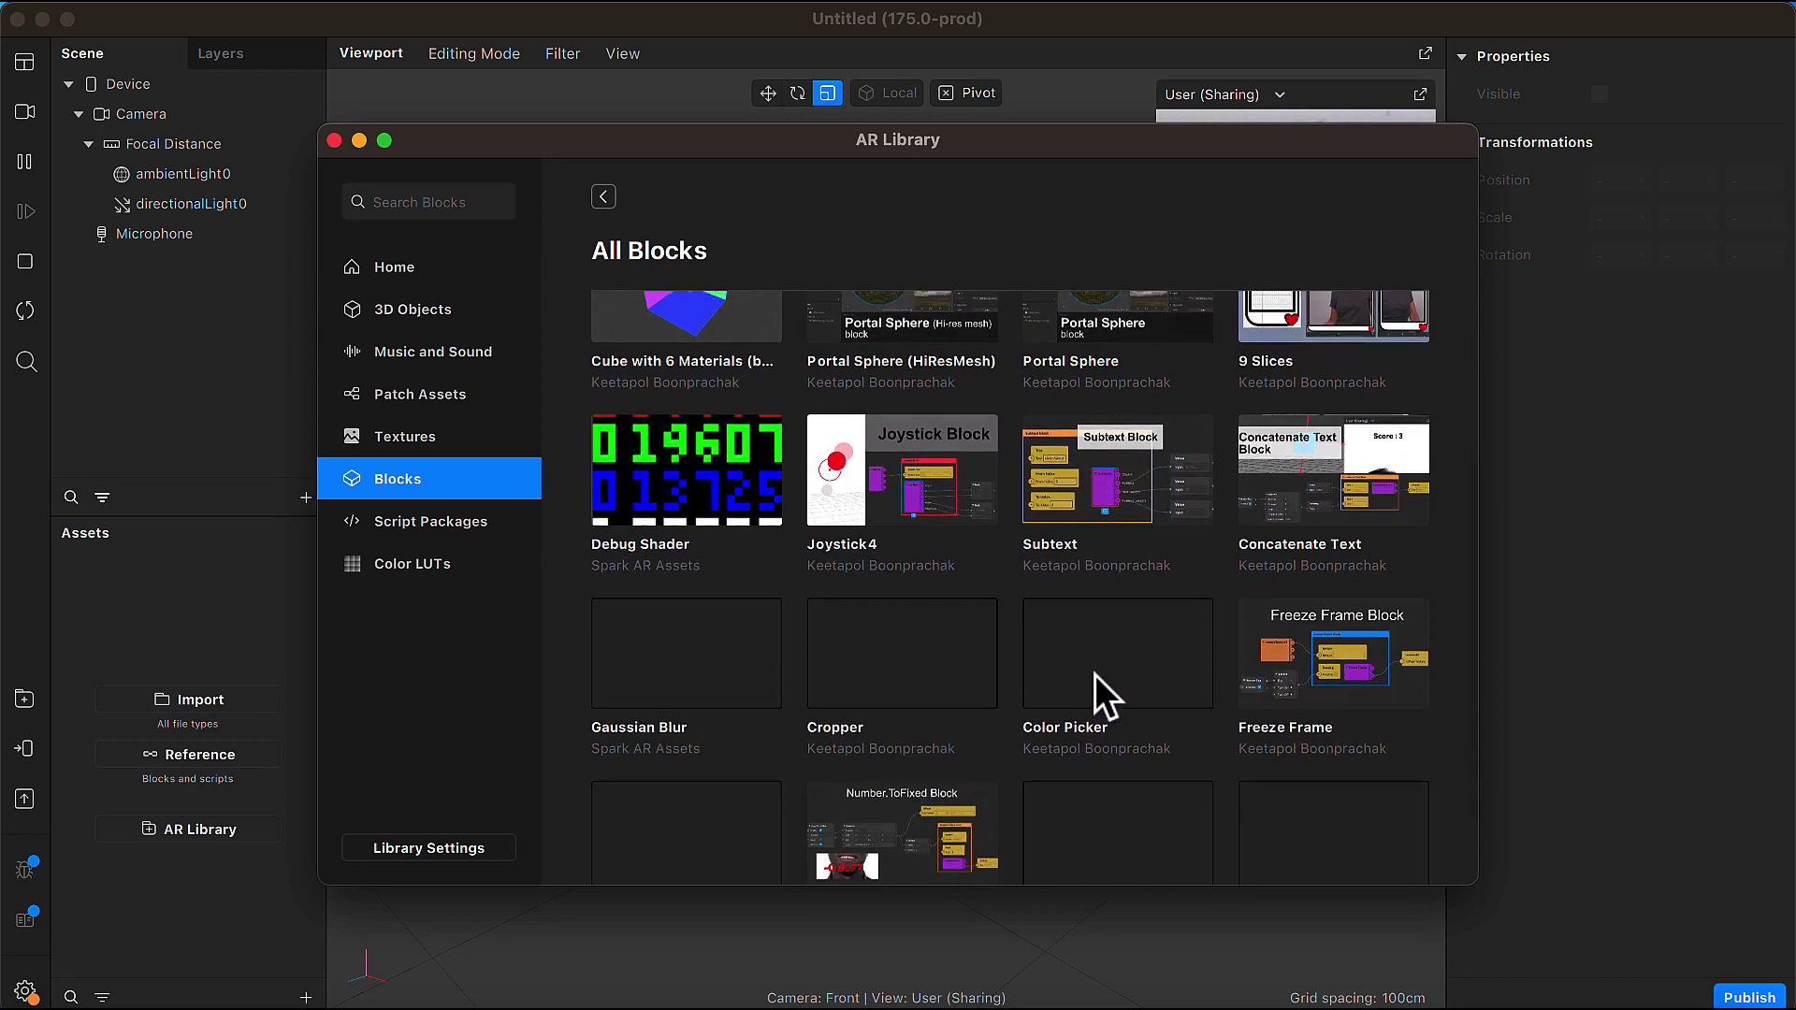
{"action": "scroll", "coordinate": [1094, 676], "scroll_direction": "down", "scroll_amount": 2}
{"action": "scroll", "coordinate": [1092, 673], "scroll_direction": "down", "scroll_amount": 3}
{"action": "scroll", "coordinate": [1092, 674], "scroll_direction": "down", "scroll_amount": 1}
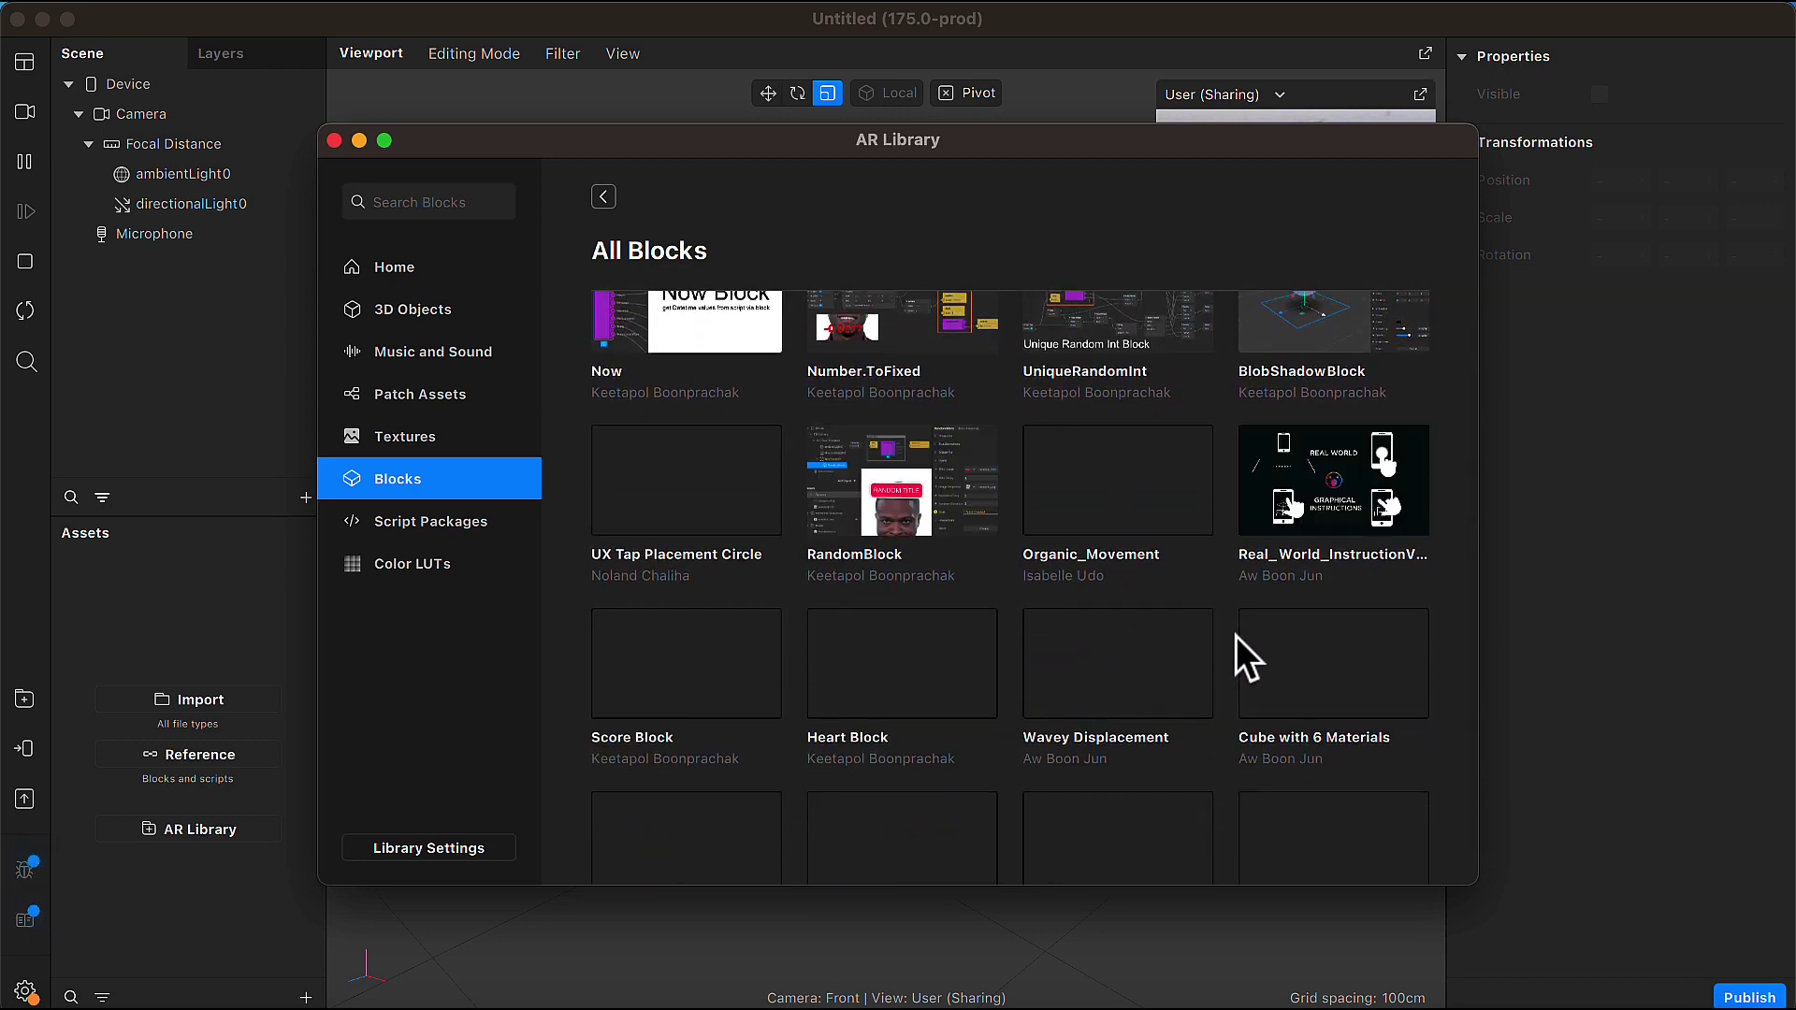
{"action": "scroll", "coordinate": [1324, 621], "scroll_direction": "down", "scroll_amount": 1}
{"action": "scroll", "coordinate": [1325, 620], "scroll_direction": "down", "scroll_amount": 2}
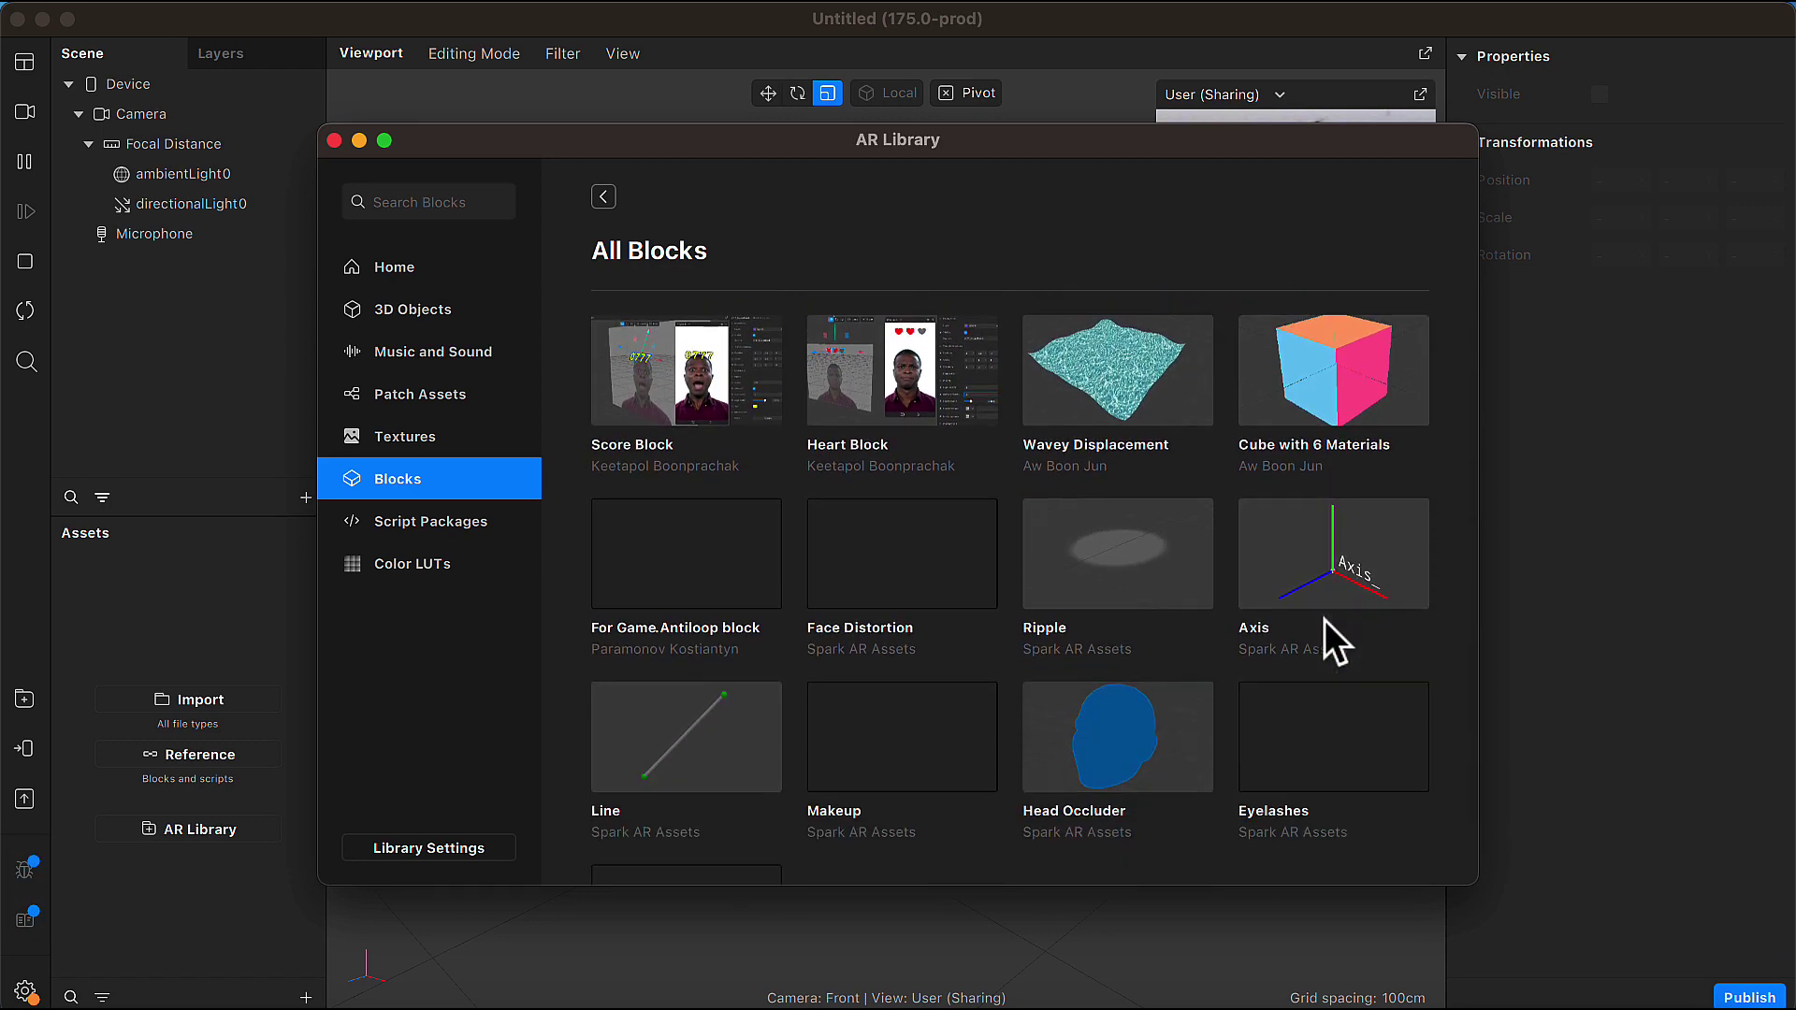
{"action": "scroll", "coordinate": [1325, 620], "scroll_direction": "down", "scroll_amount": 2}
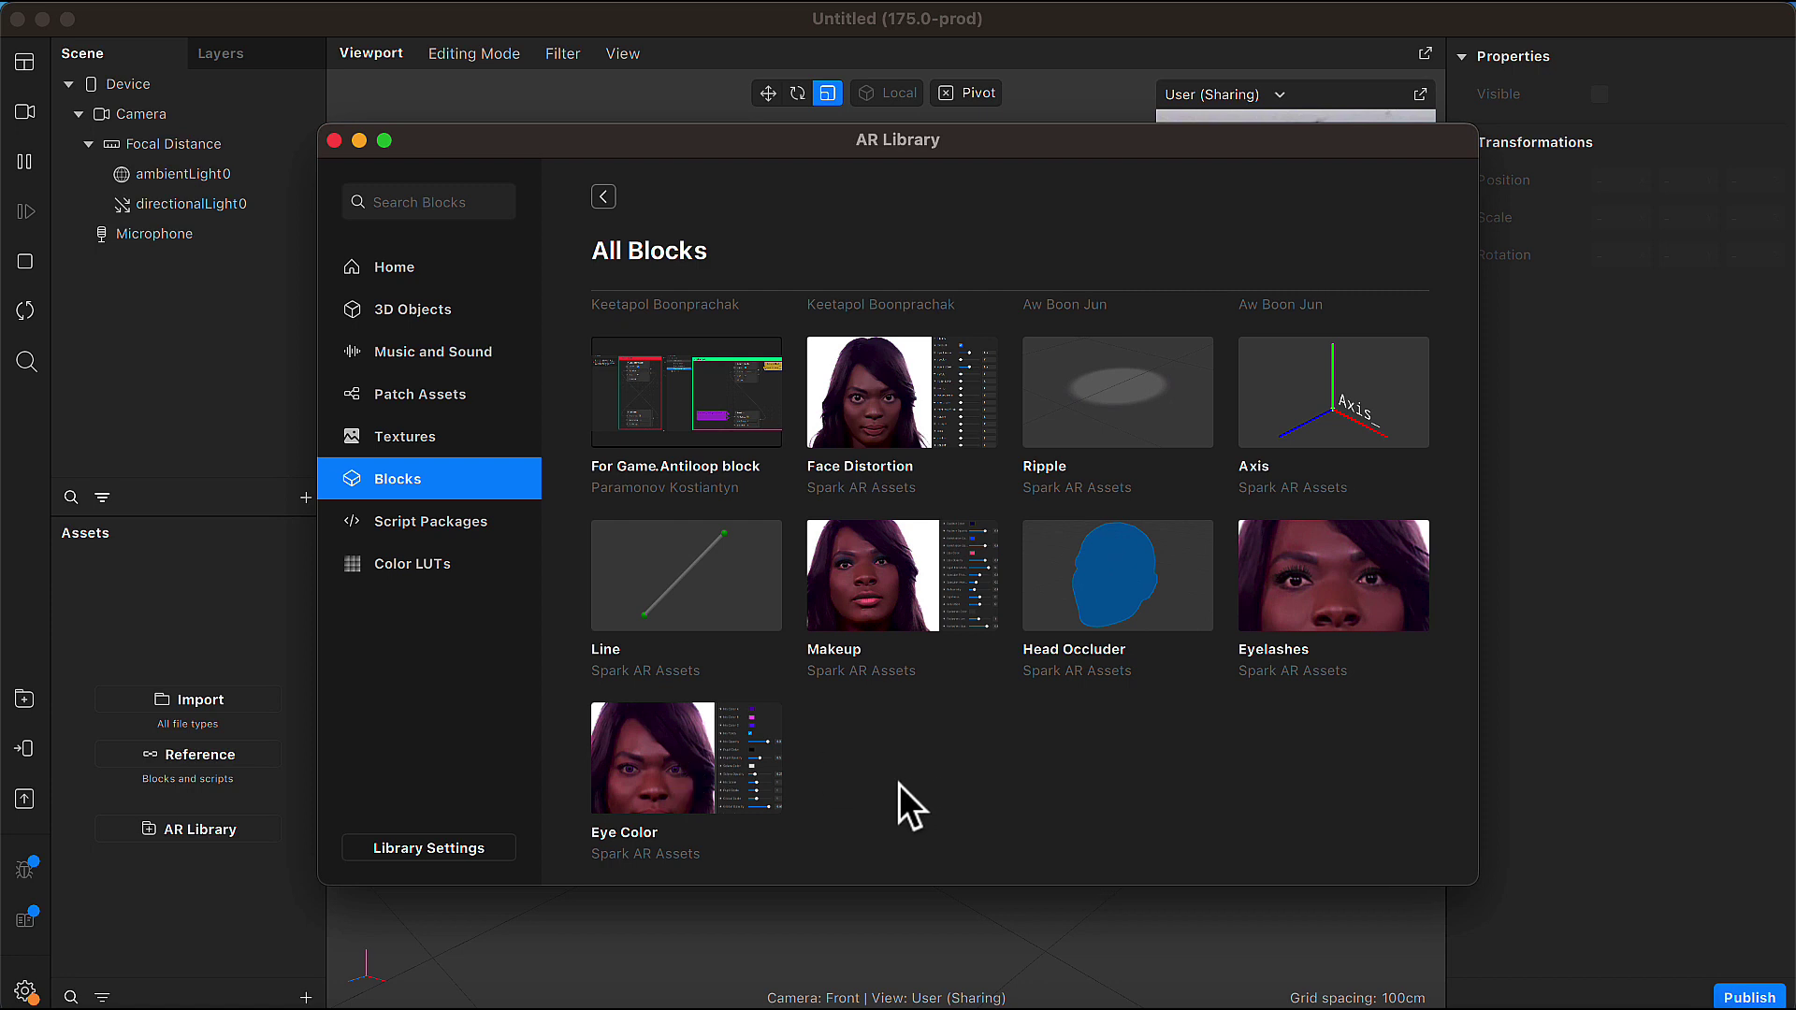
Import the free Eye Color block, then close the AR Library and dismiss the Assets + menu.
{"action": "left_click", "coordinate": [697, 763]}
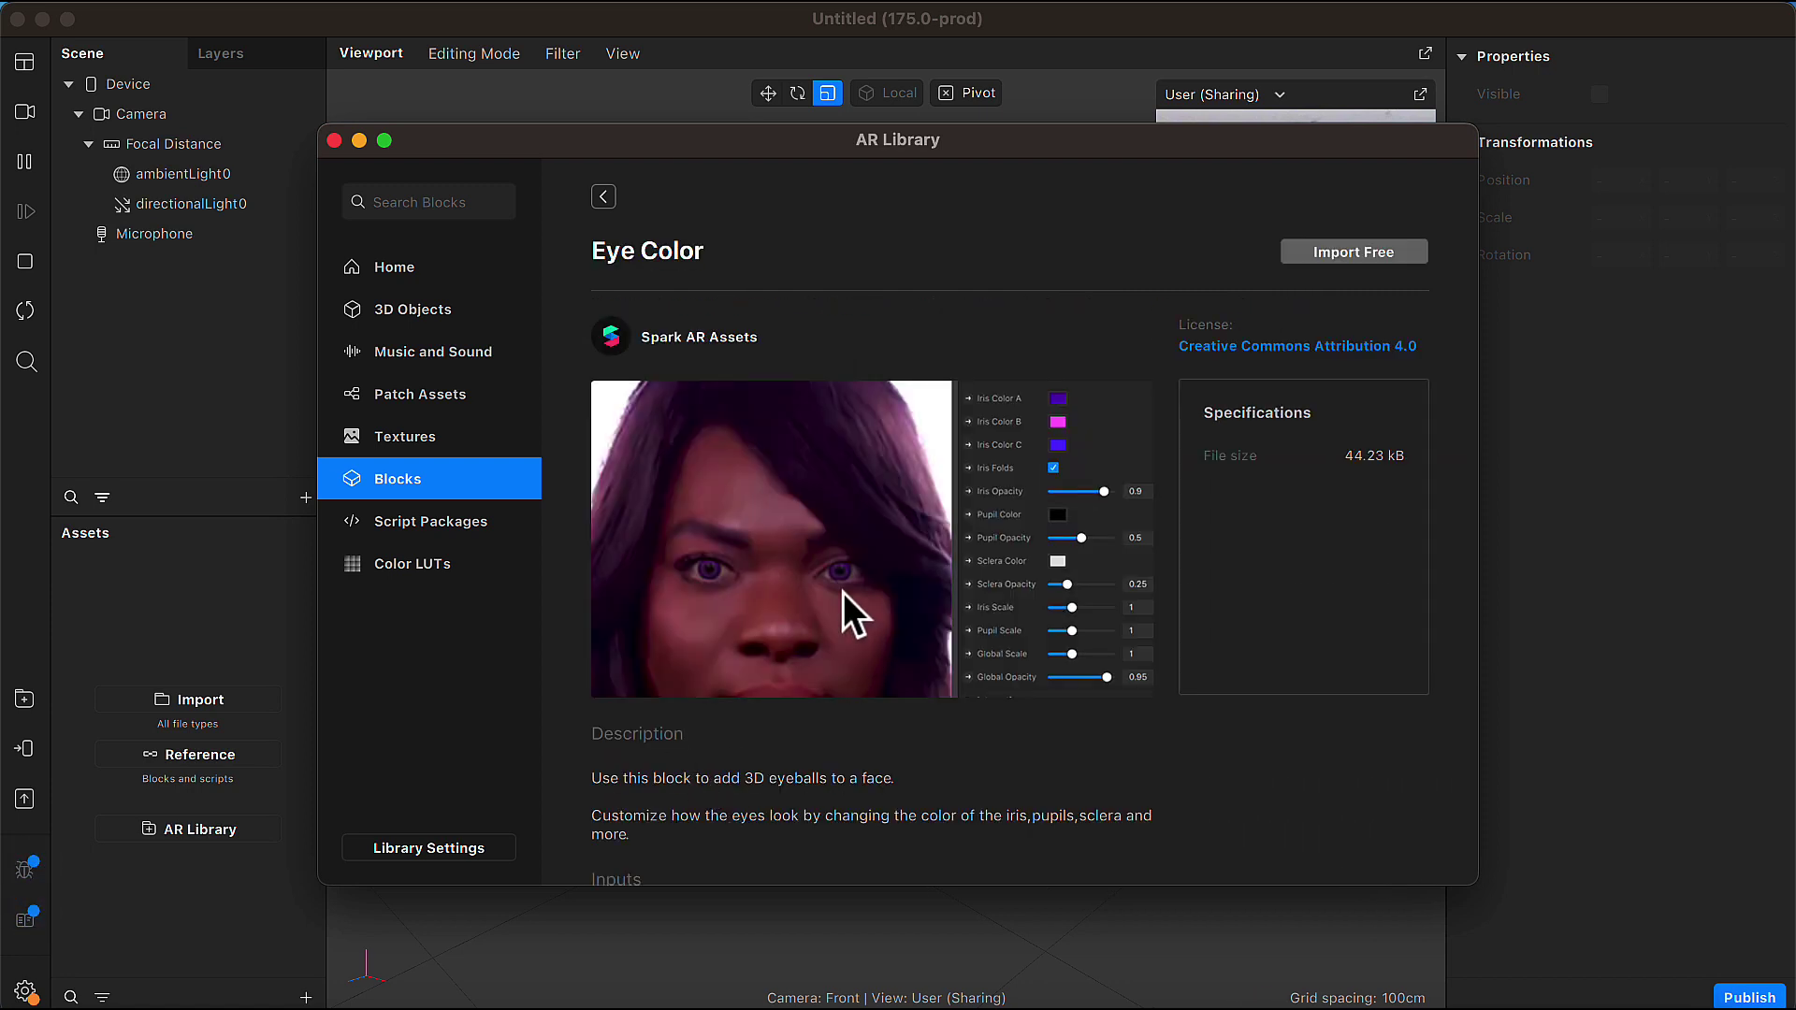
{"action": "left_click", "coordinate": [1401, 256]}
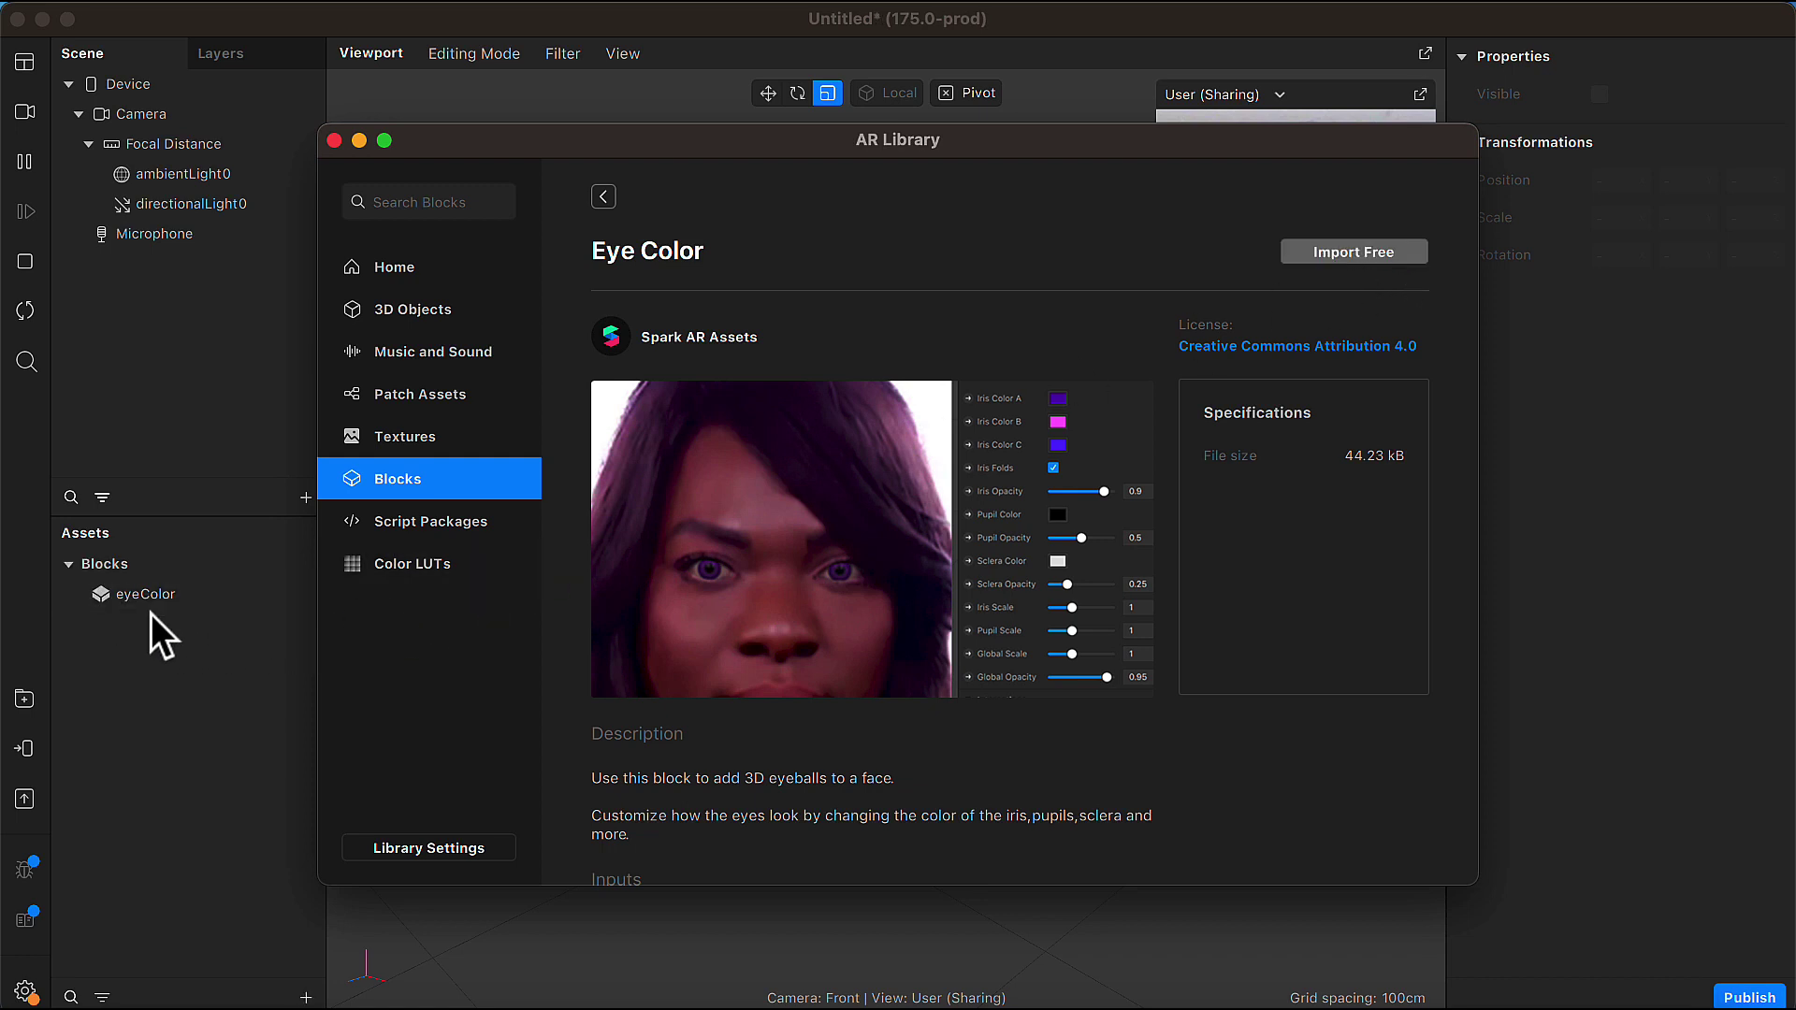
{"action": "left_click", "coordinate": [333, 141]}
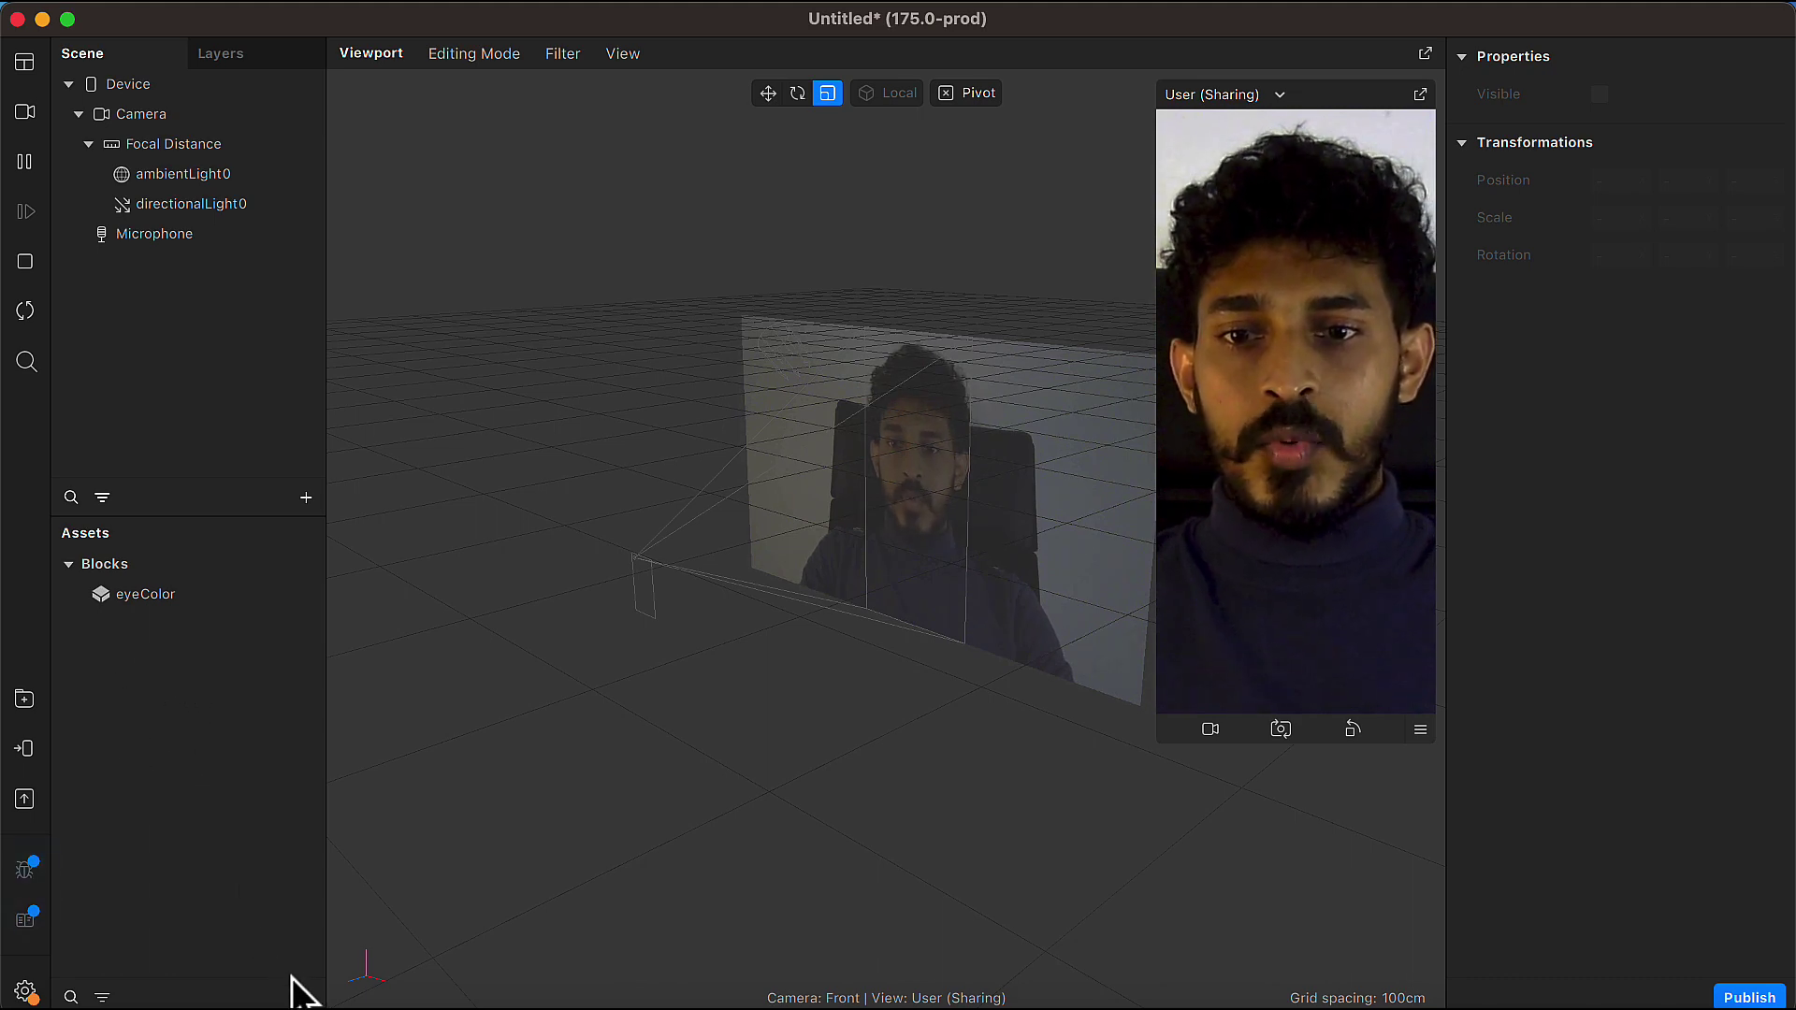
{"action": "left_click", "coordinate": [305, 994]}
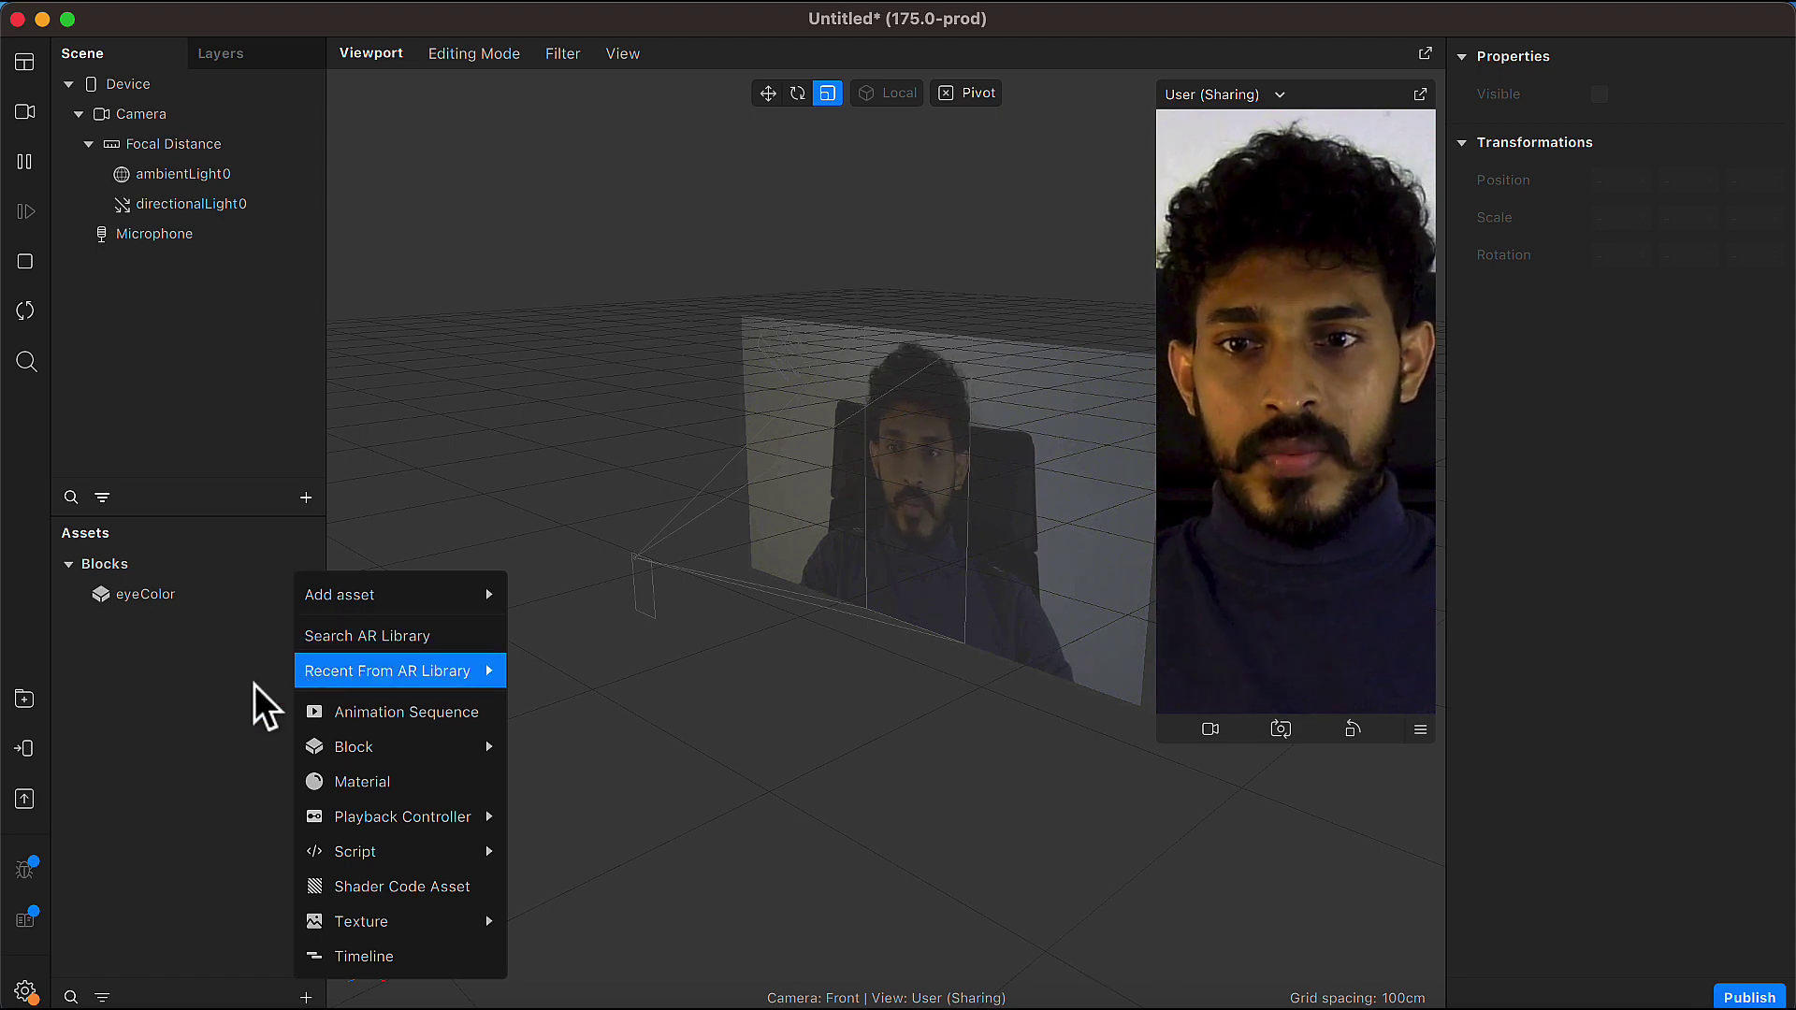
{"action": "left_click", "coordinate": [182, 708]}
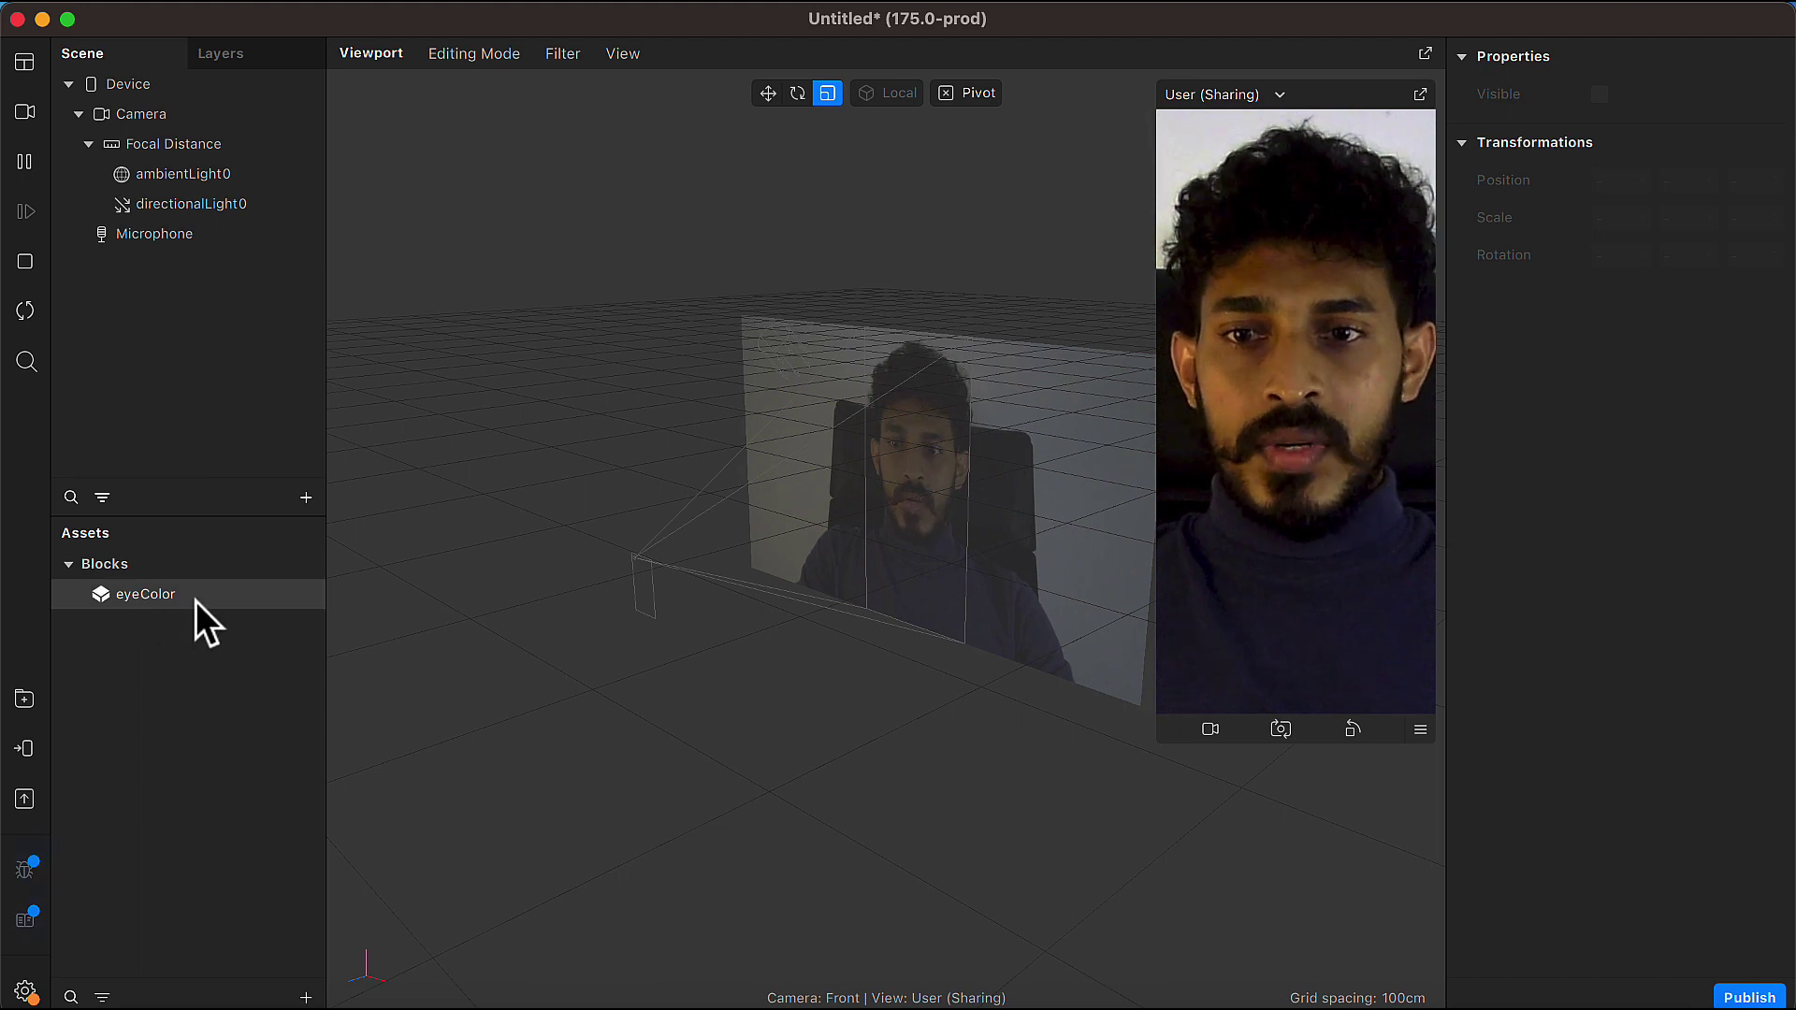
Drag the eyeColor block from Assets into the scene under Focal Distance.
{"action": "left_click_drag", "start_coordinate": [195, 599], "coordinate": [228, 535]}
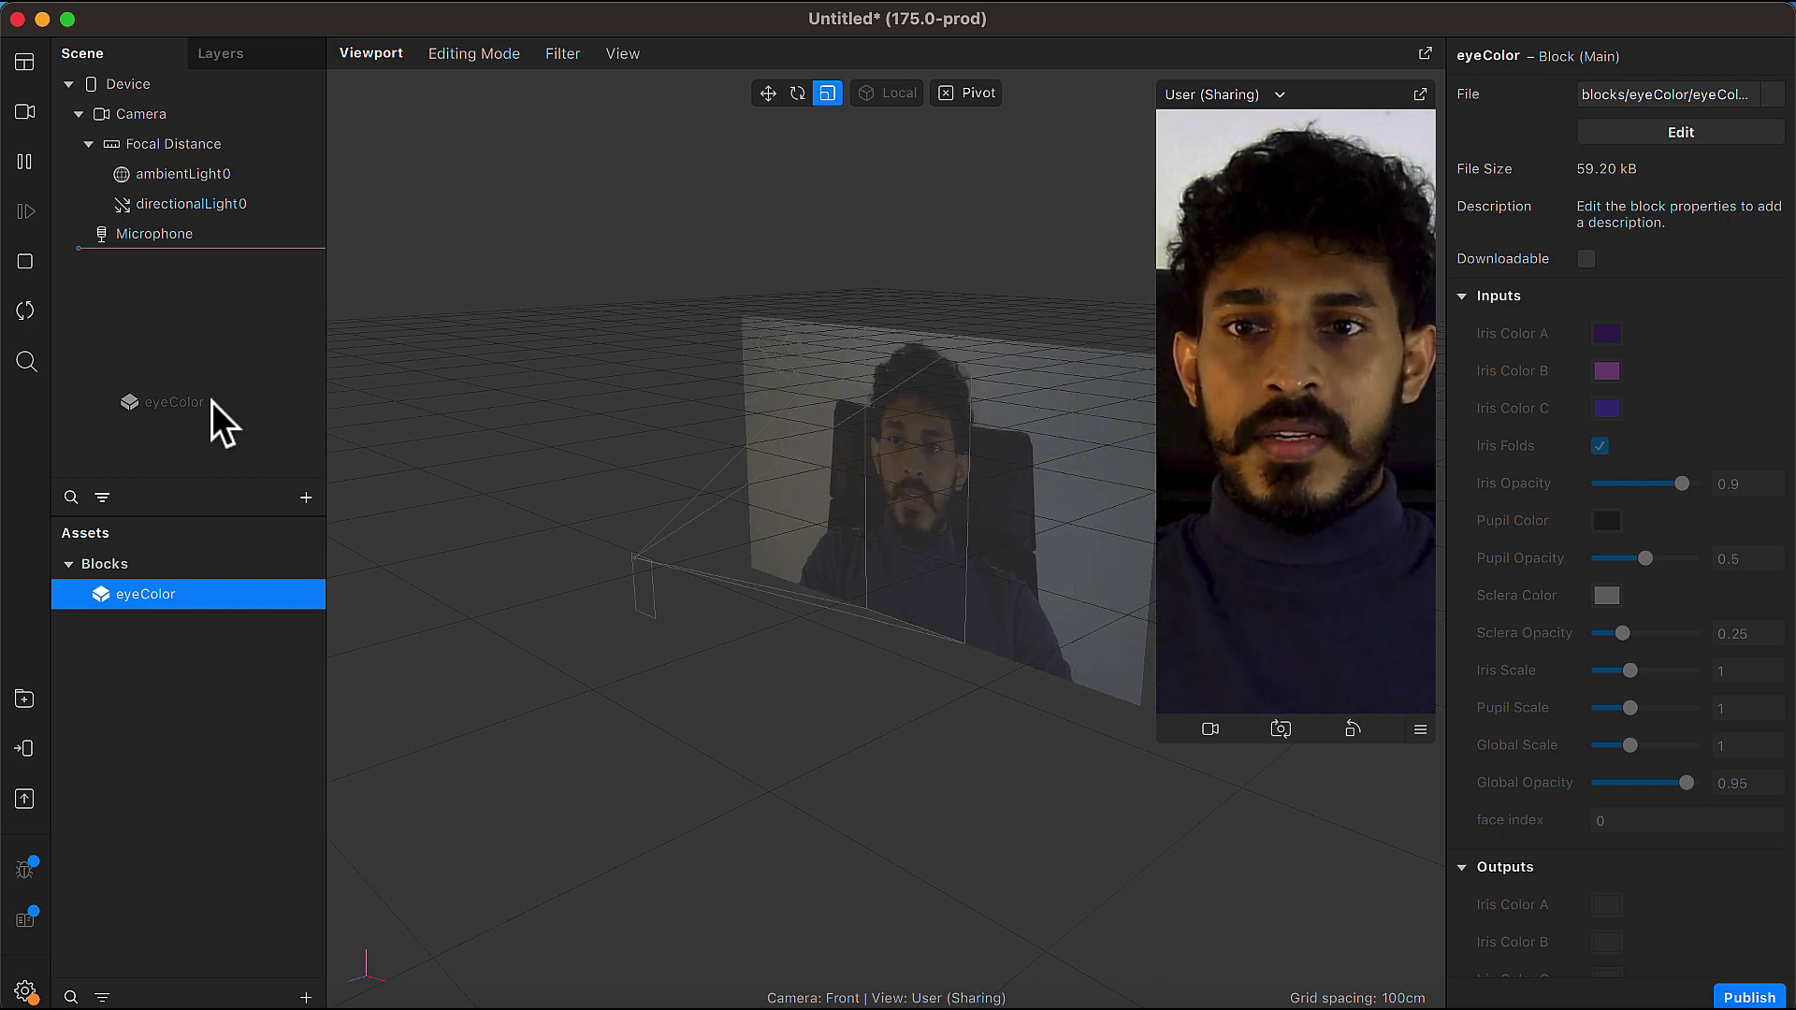
{"action": "left_click_drag", "start_coordinate": [211, 401], "coordinate": [211, 401]}
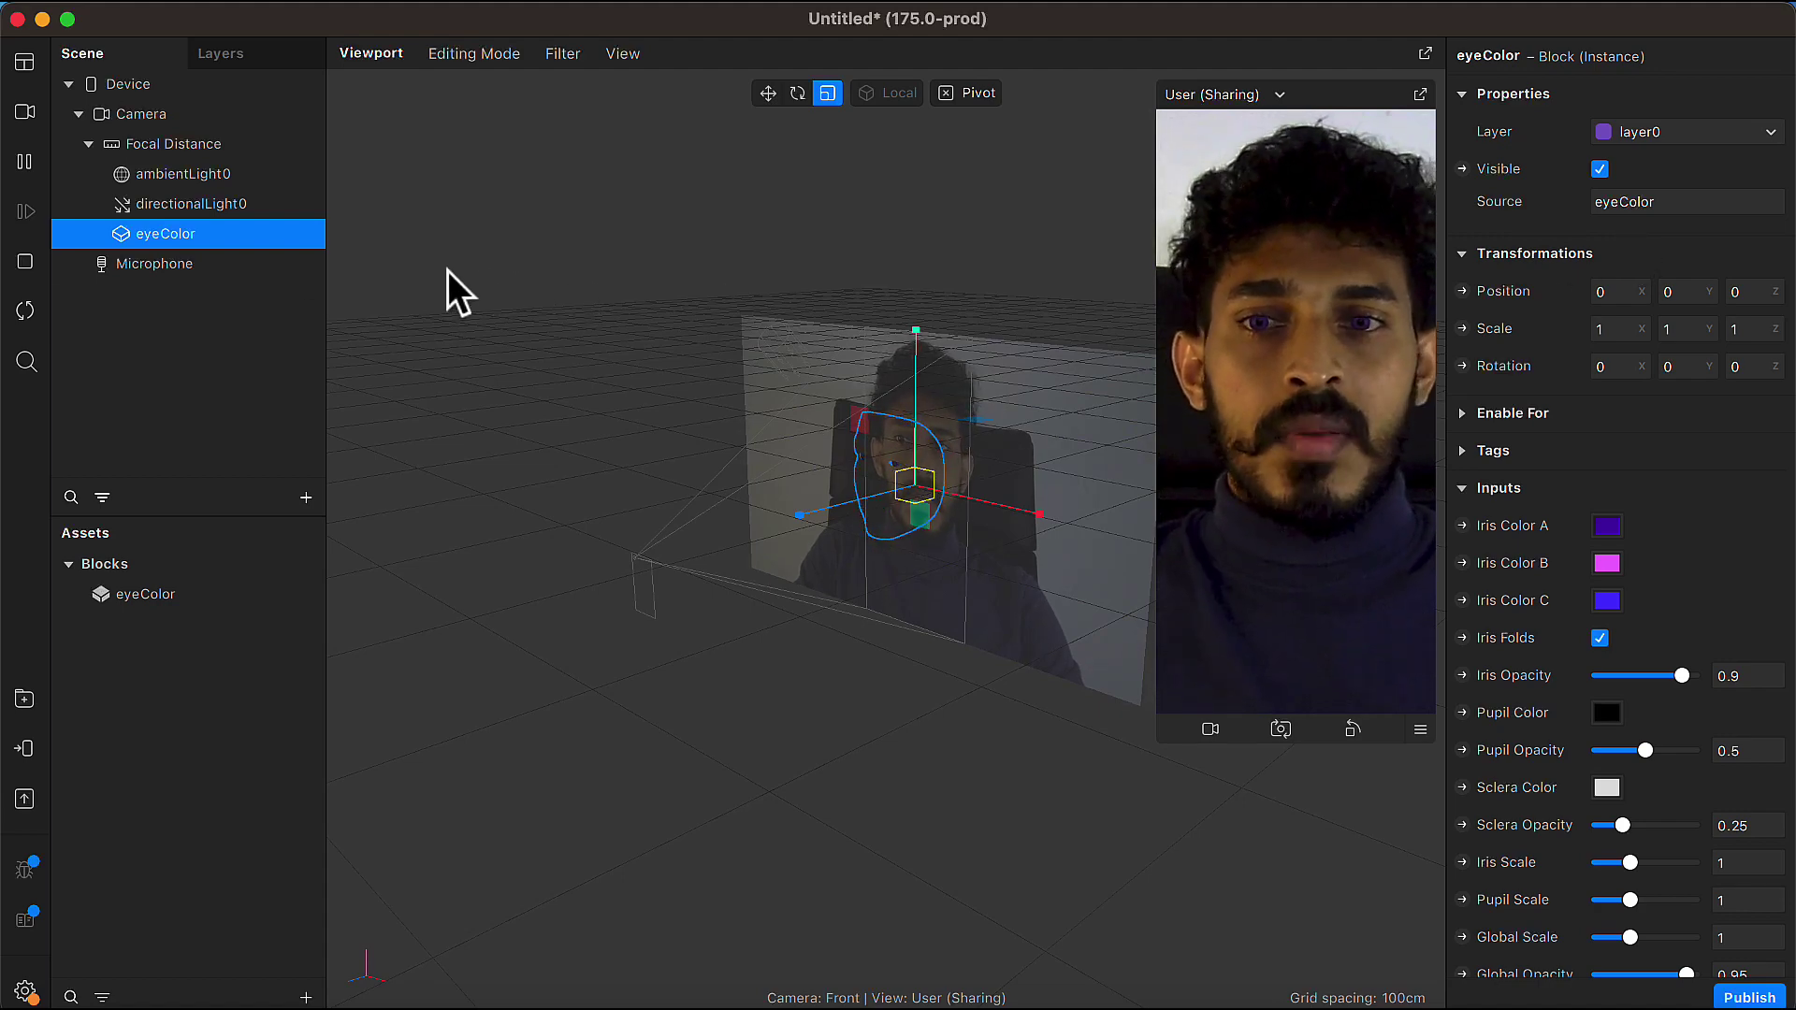
{"action": "left_click", "coordinate": [190, 204]}
{"action": "left_click", "coordinate": [200, 229]}
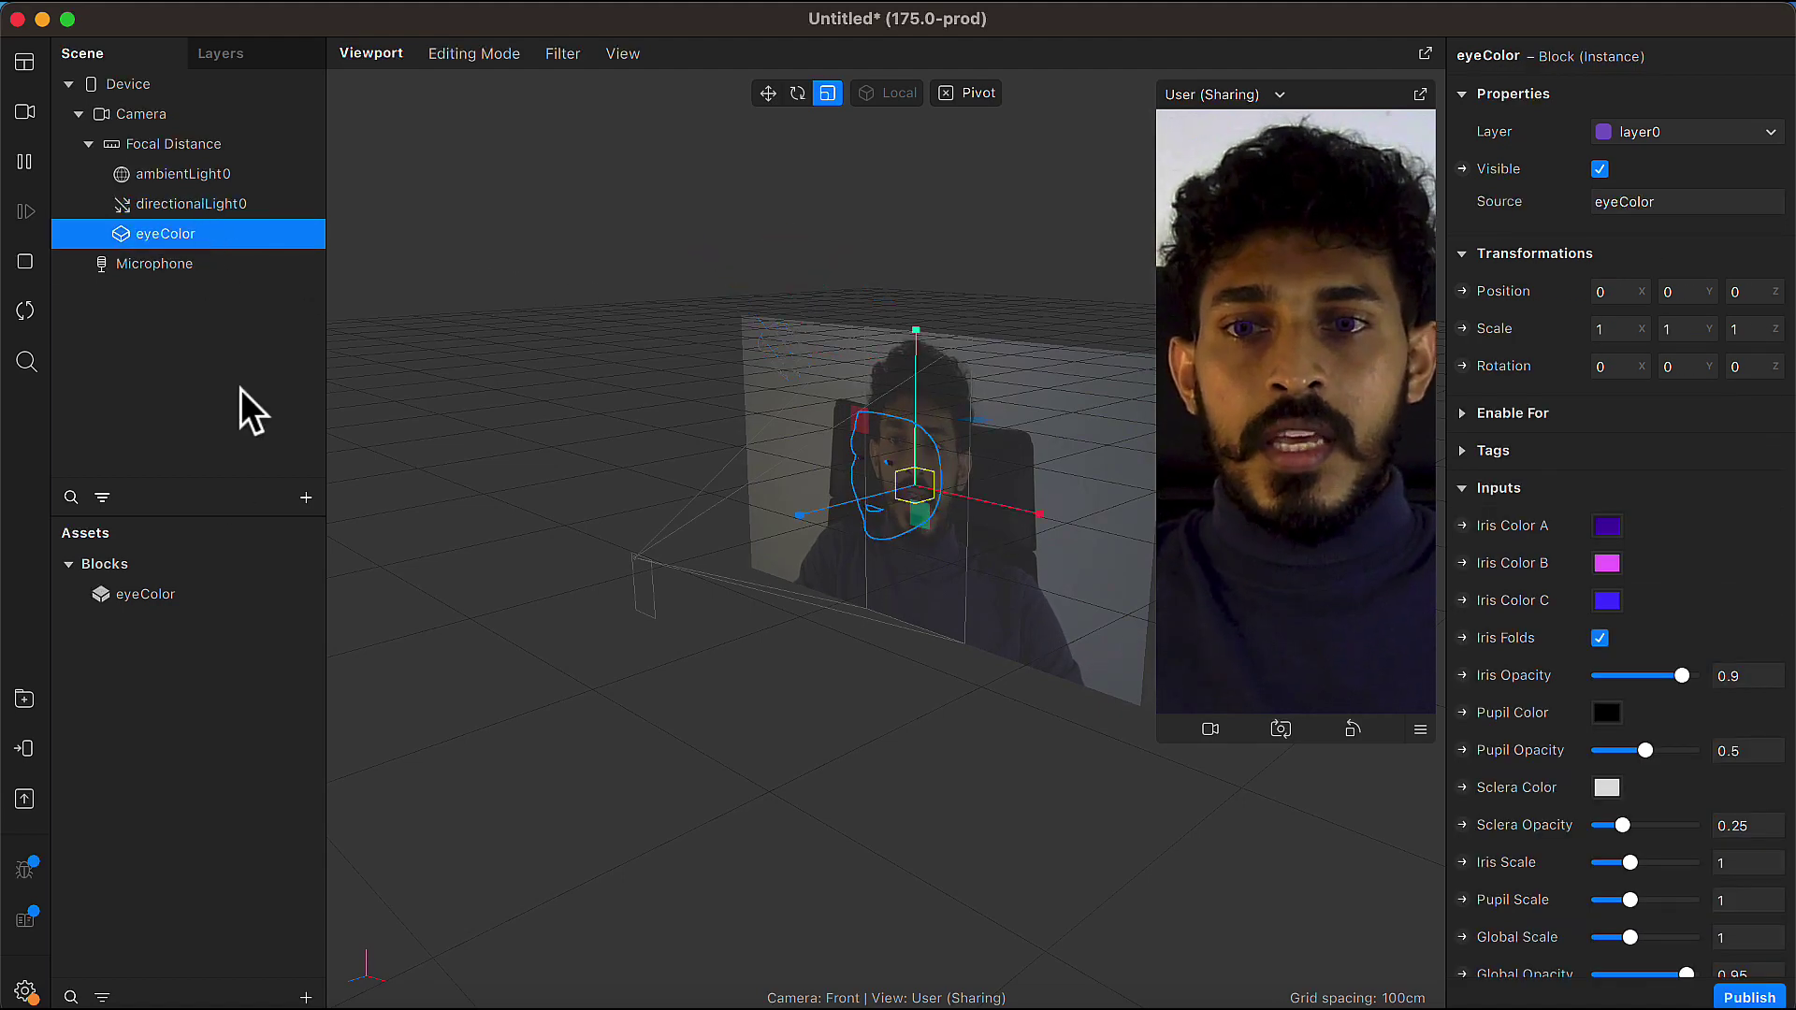
{"action": "left_click", "coordinate": [205, 594]}
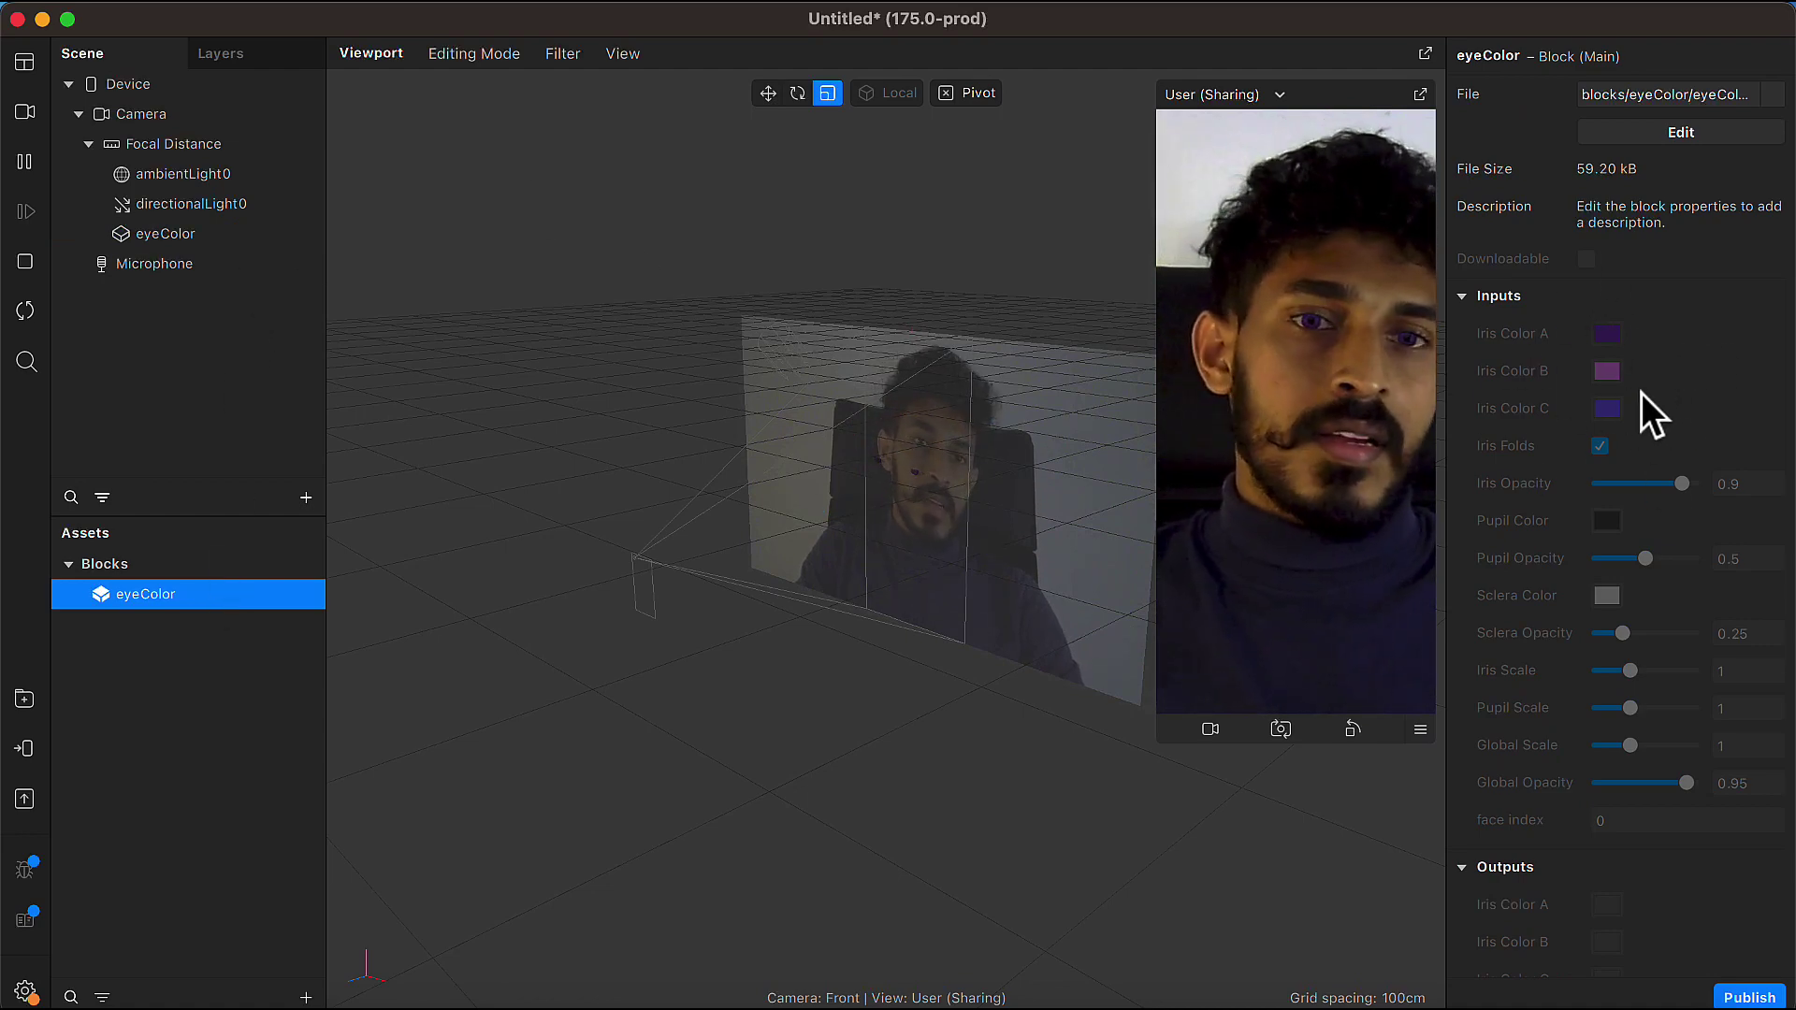
{"action": "left_click", "coordinate": [225, 233]}
{"action": "scroll", "coordinate": [1655, 356], "scroll_direction": "down", "scroll_amount": 1}
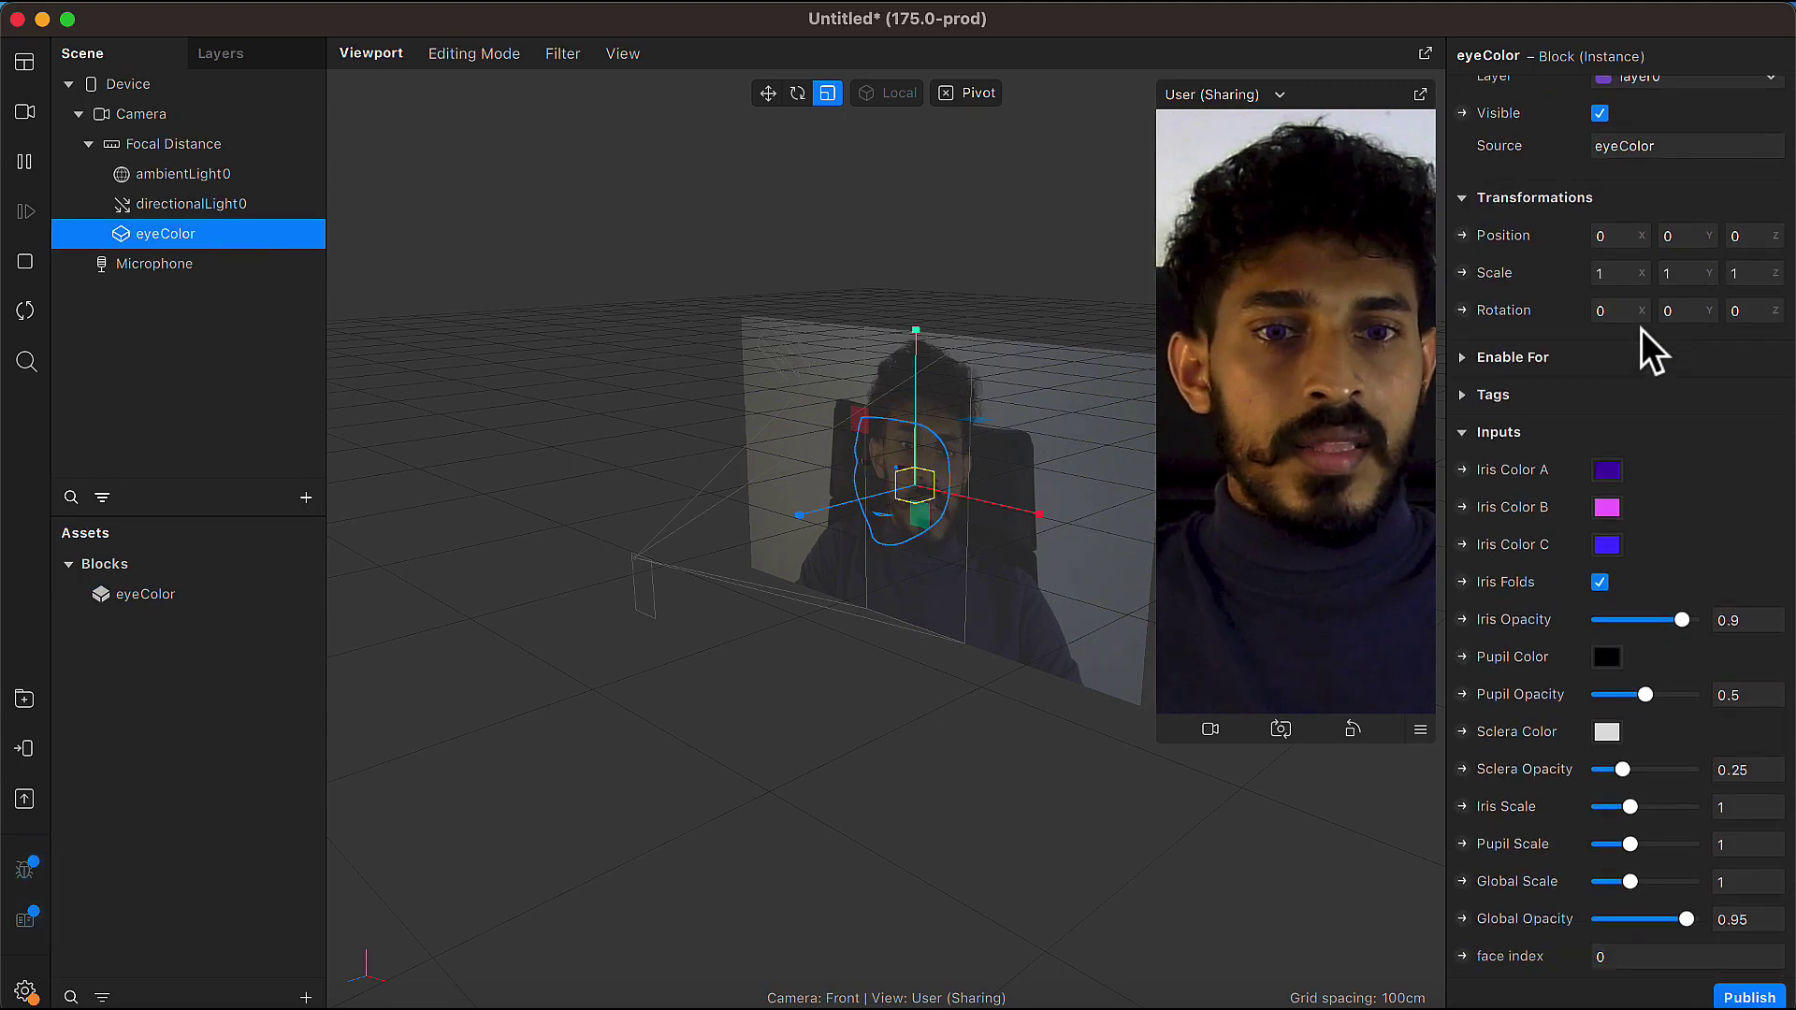
{"action": "scroll", "coordinate": [1657, 657], "scroll_direction": "up", "scroll_amount": 2}
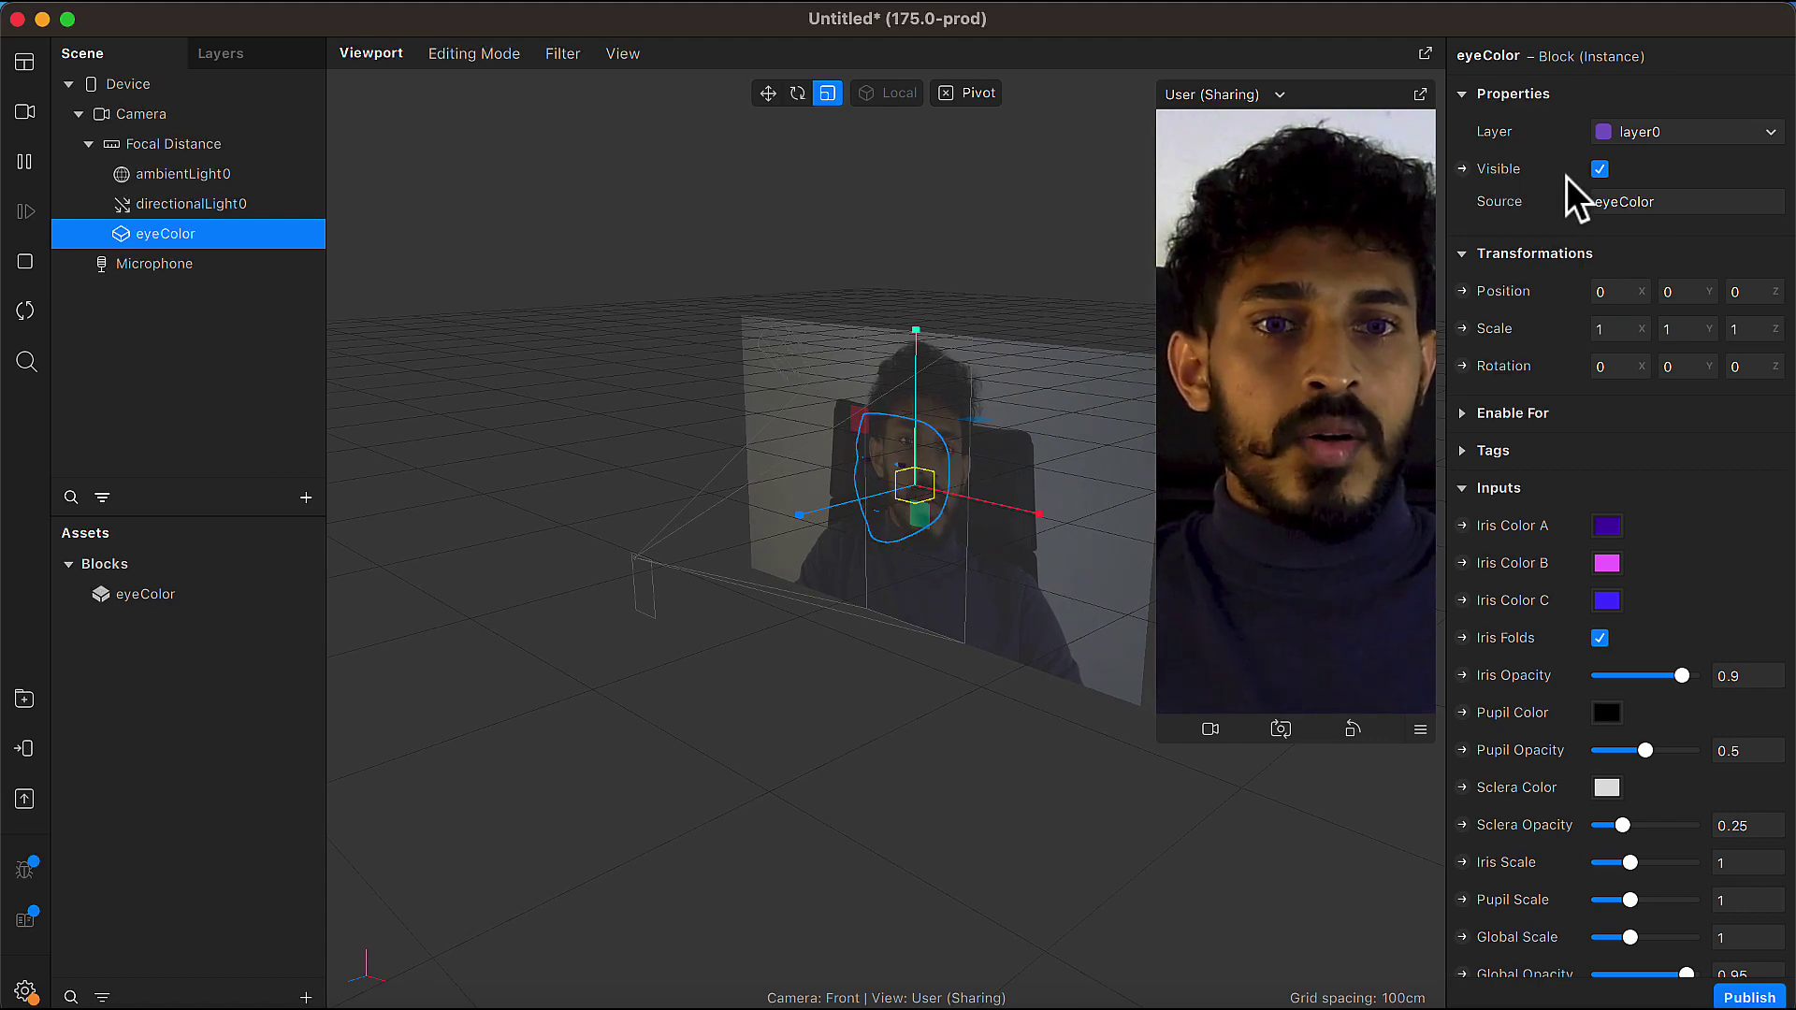
{"action": "left_click", "coordinate": [1601, 170]}
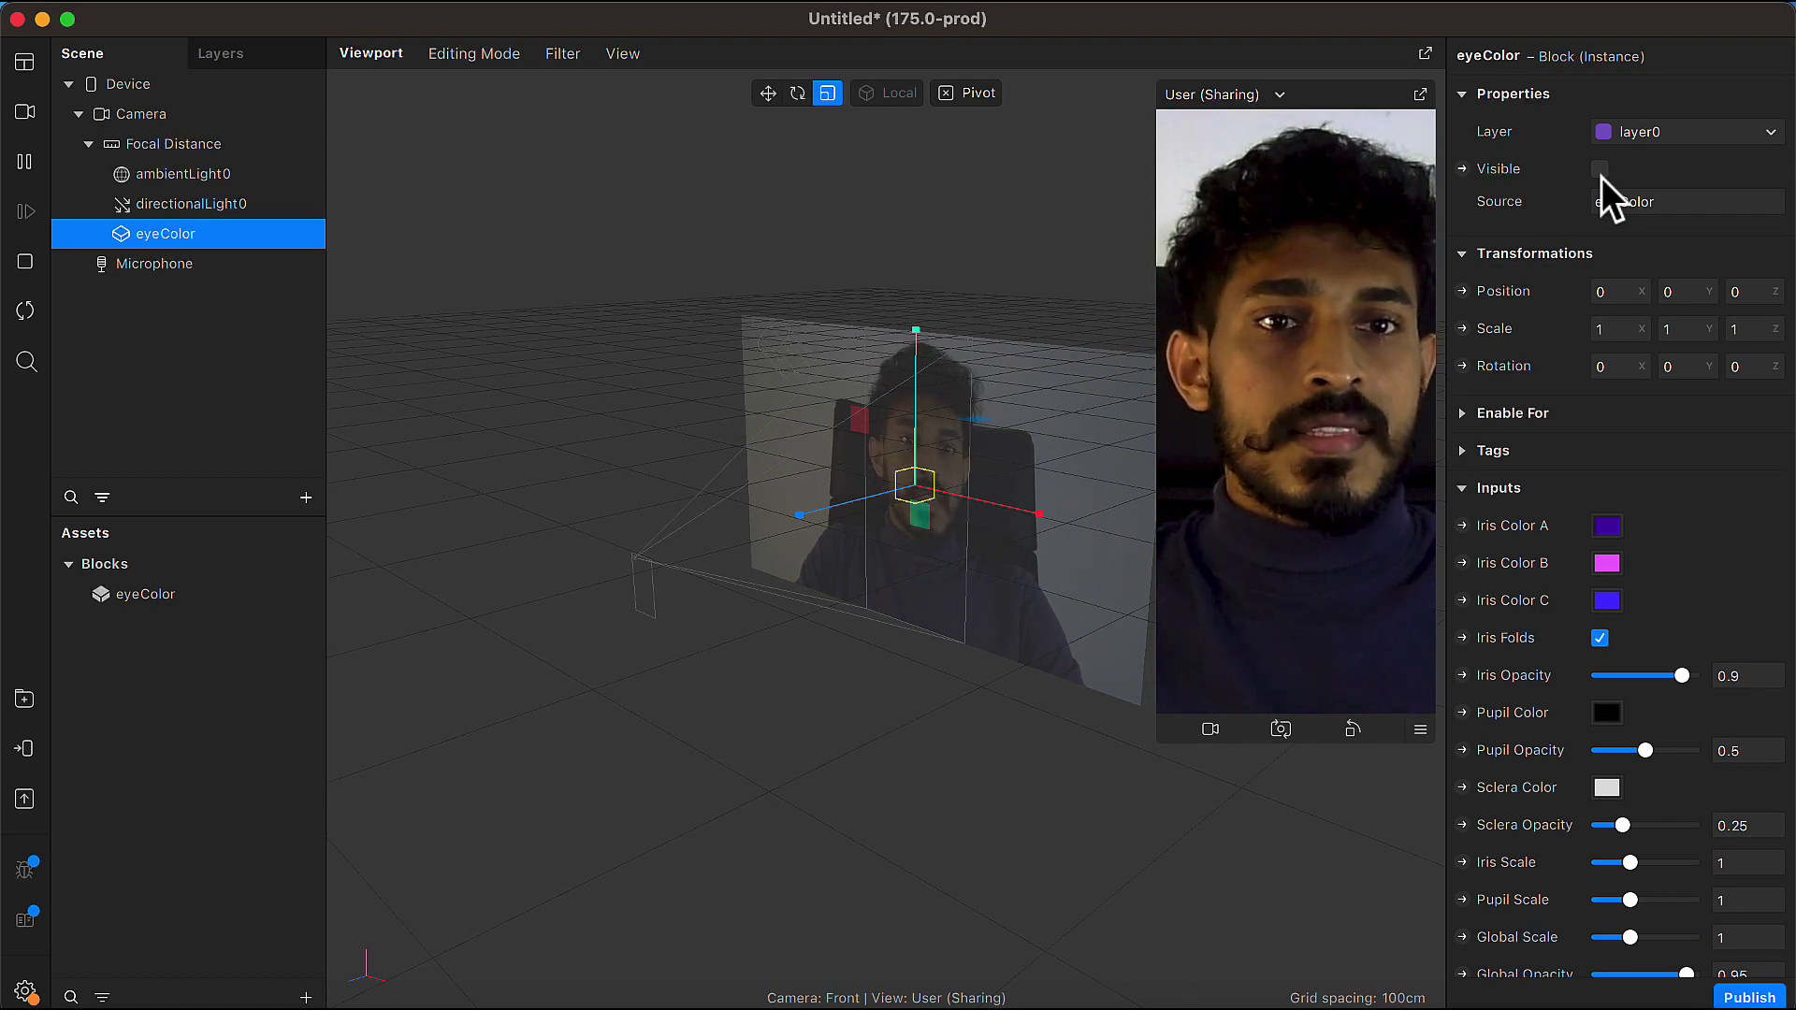
{"action": "left_click", "coordinate": [1600, 172]}
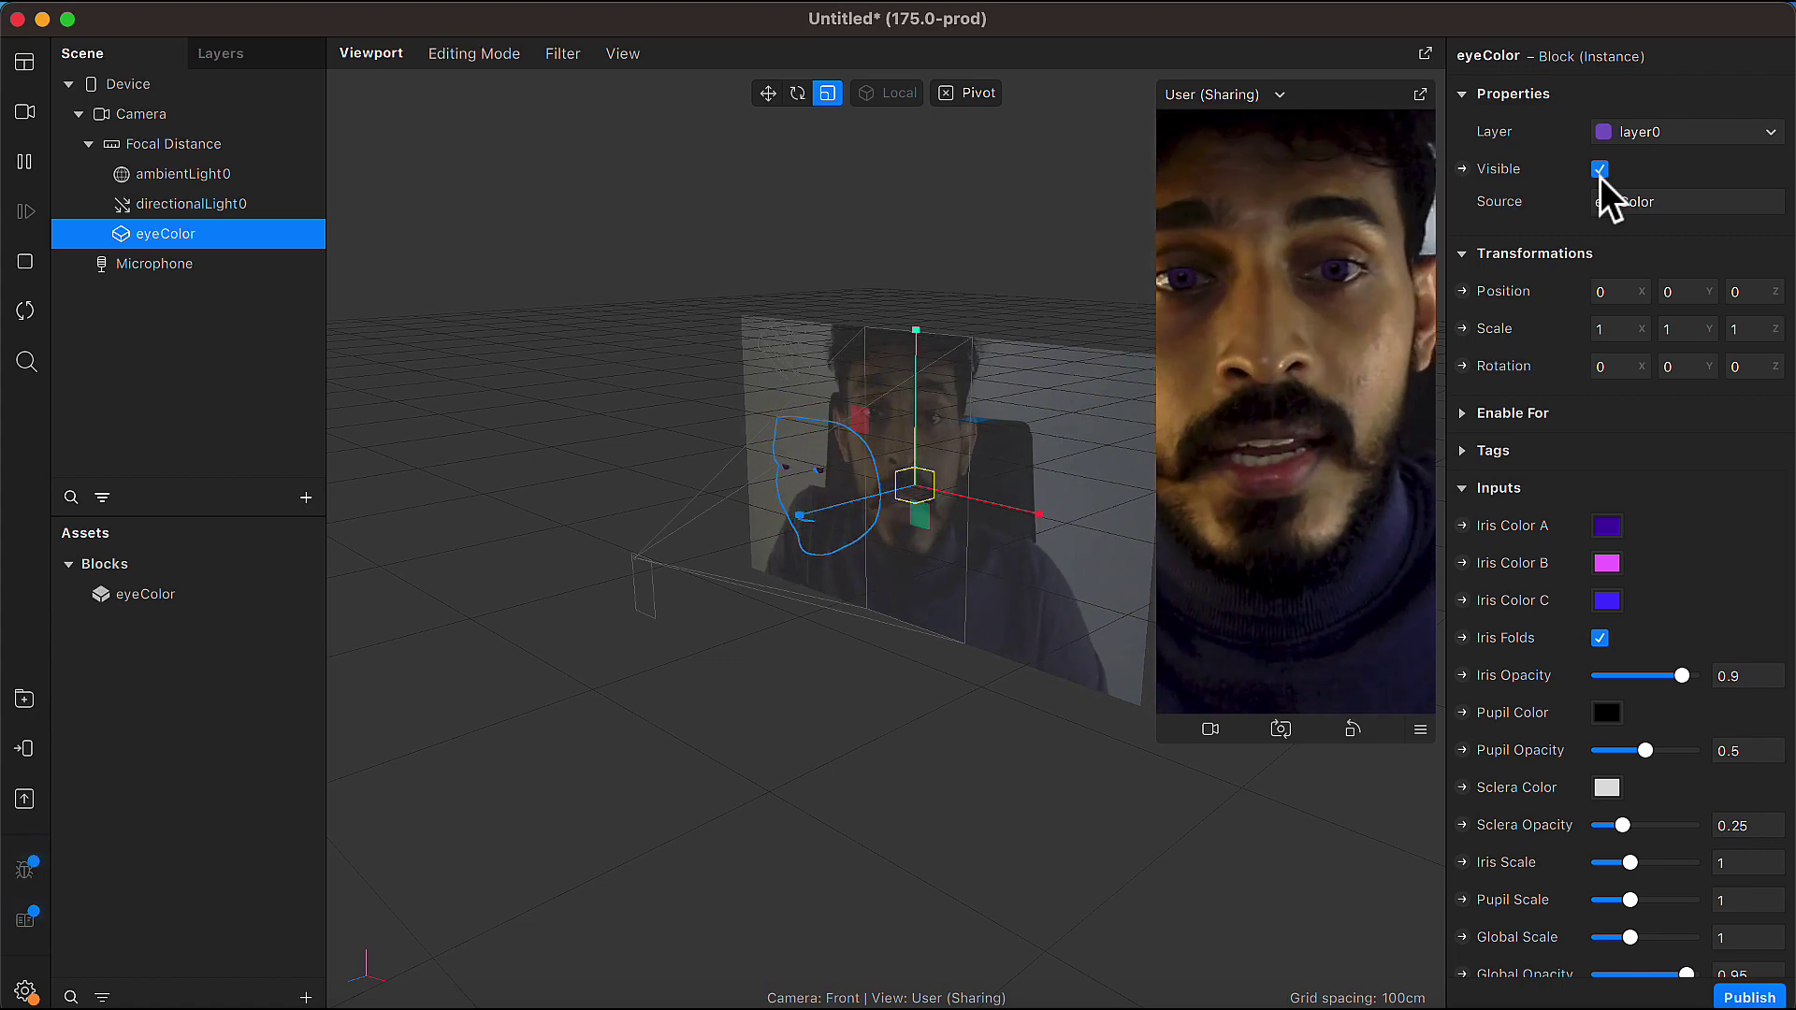
{"action": "left_click", "coordinate": [1604, 171]}
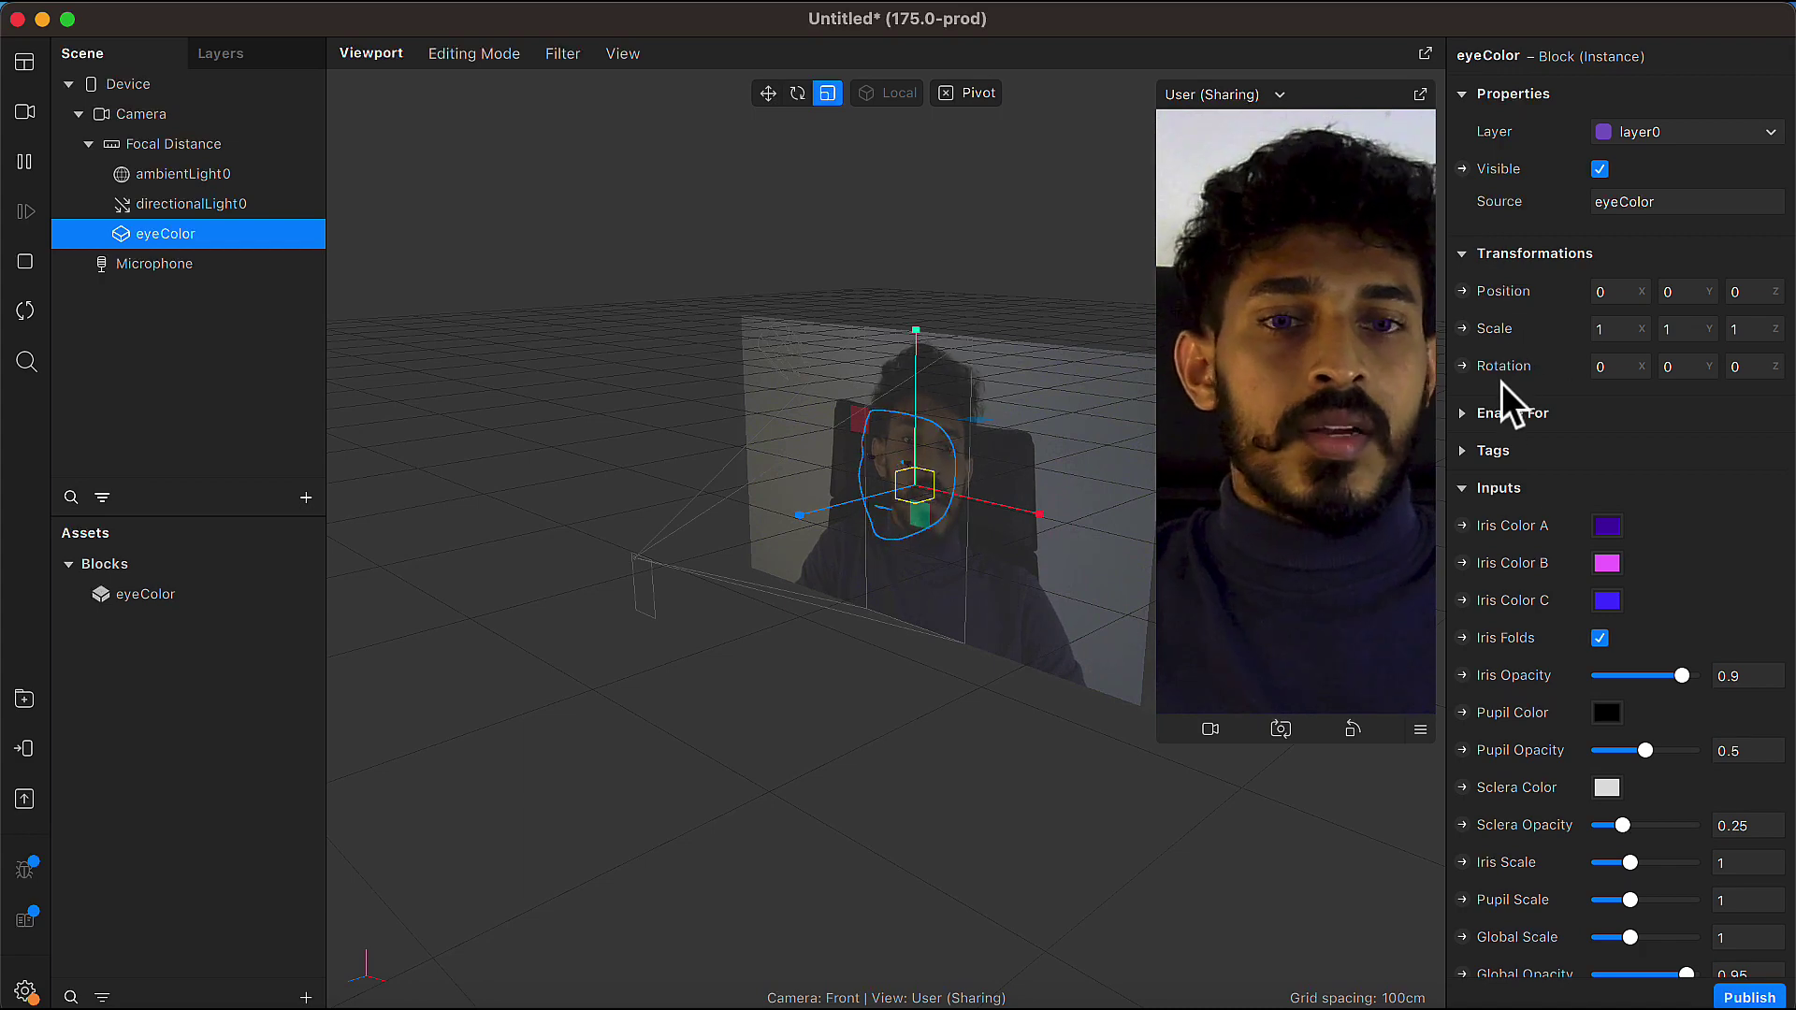
{"action": "scroll", "coordinate": [1552, 565], "scroll_direction": "down", "scroll_amount": 2}
{"action": "scroll", "coordinate": [1505, 421], "scroll_direction": "down", "scroll_amount": 3}
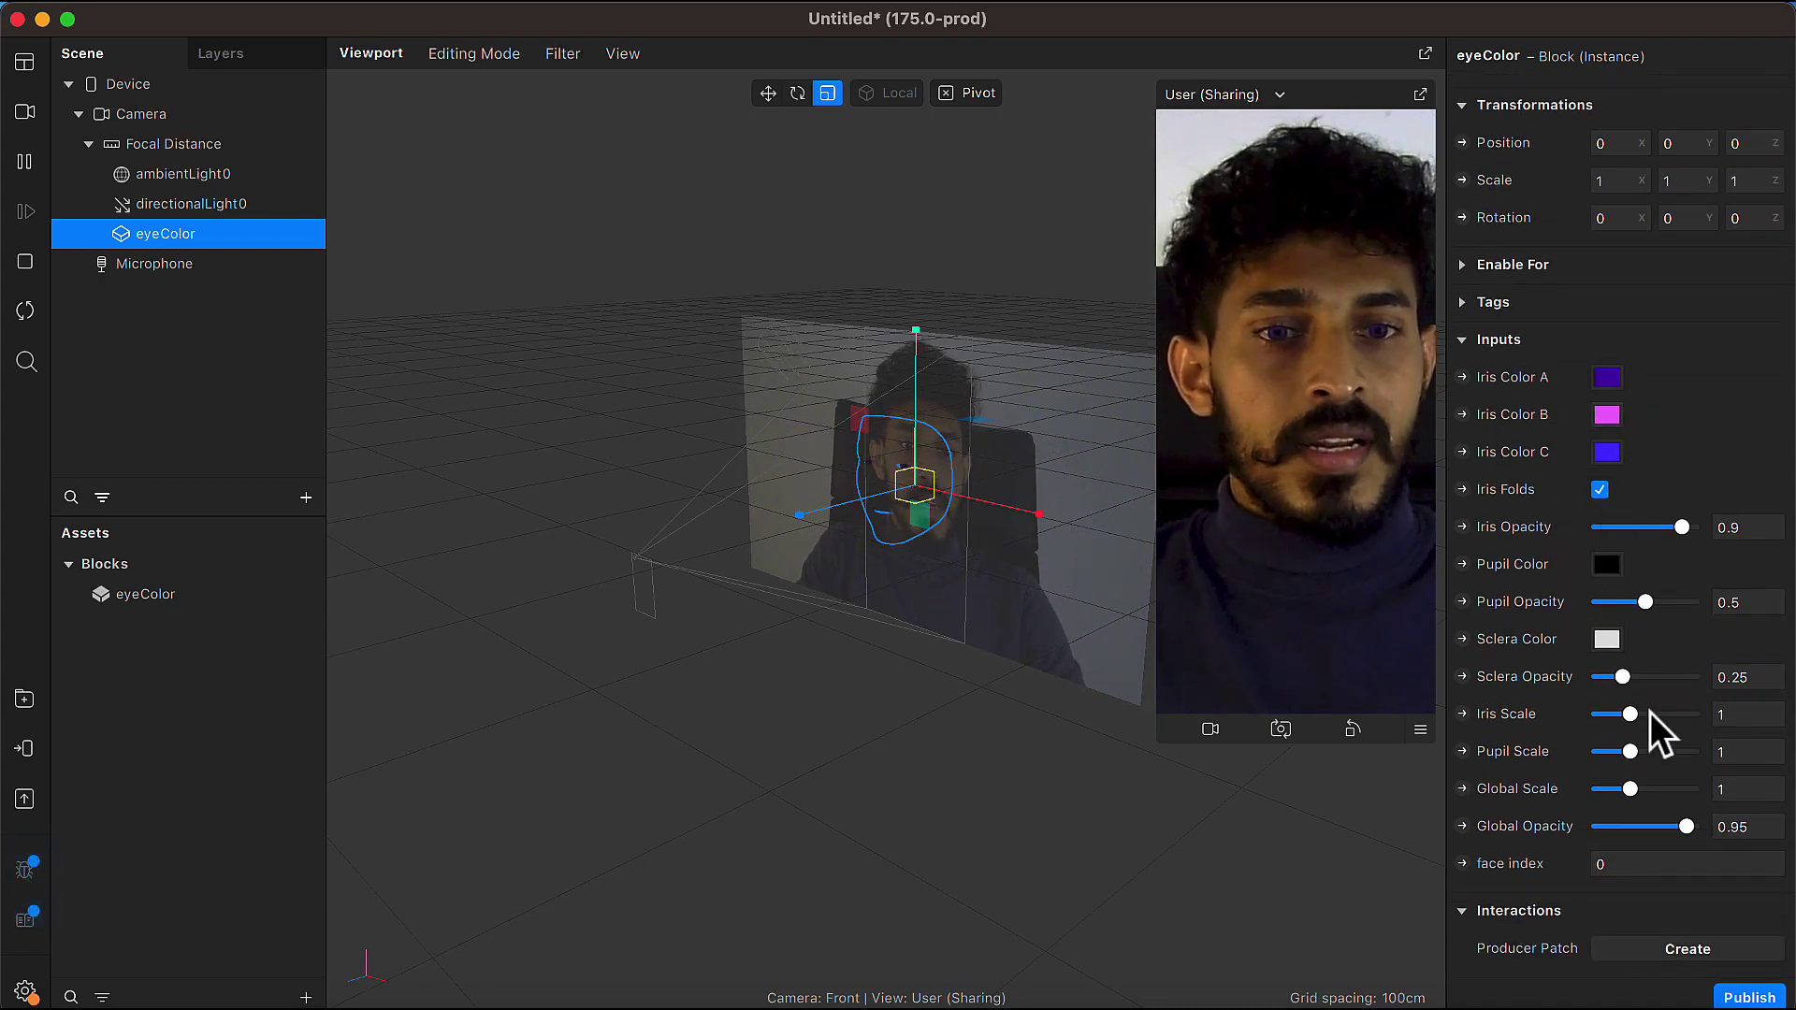
{"action": "scroll", "coordinate": [1647, 626], "scroll_direction": "up", "scroll_amount": 3}
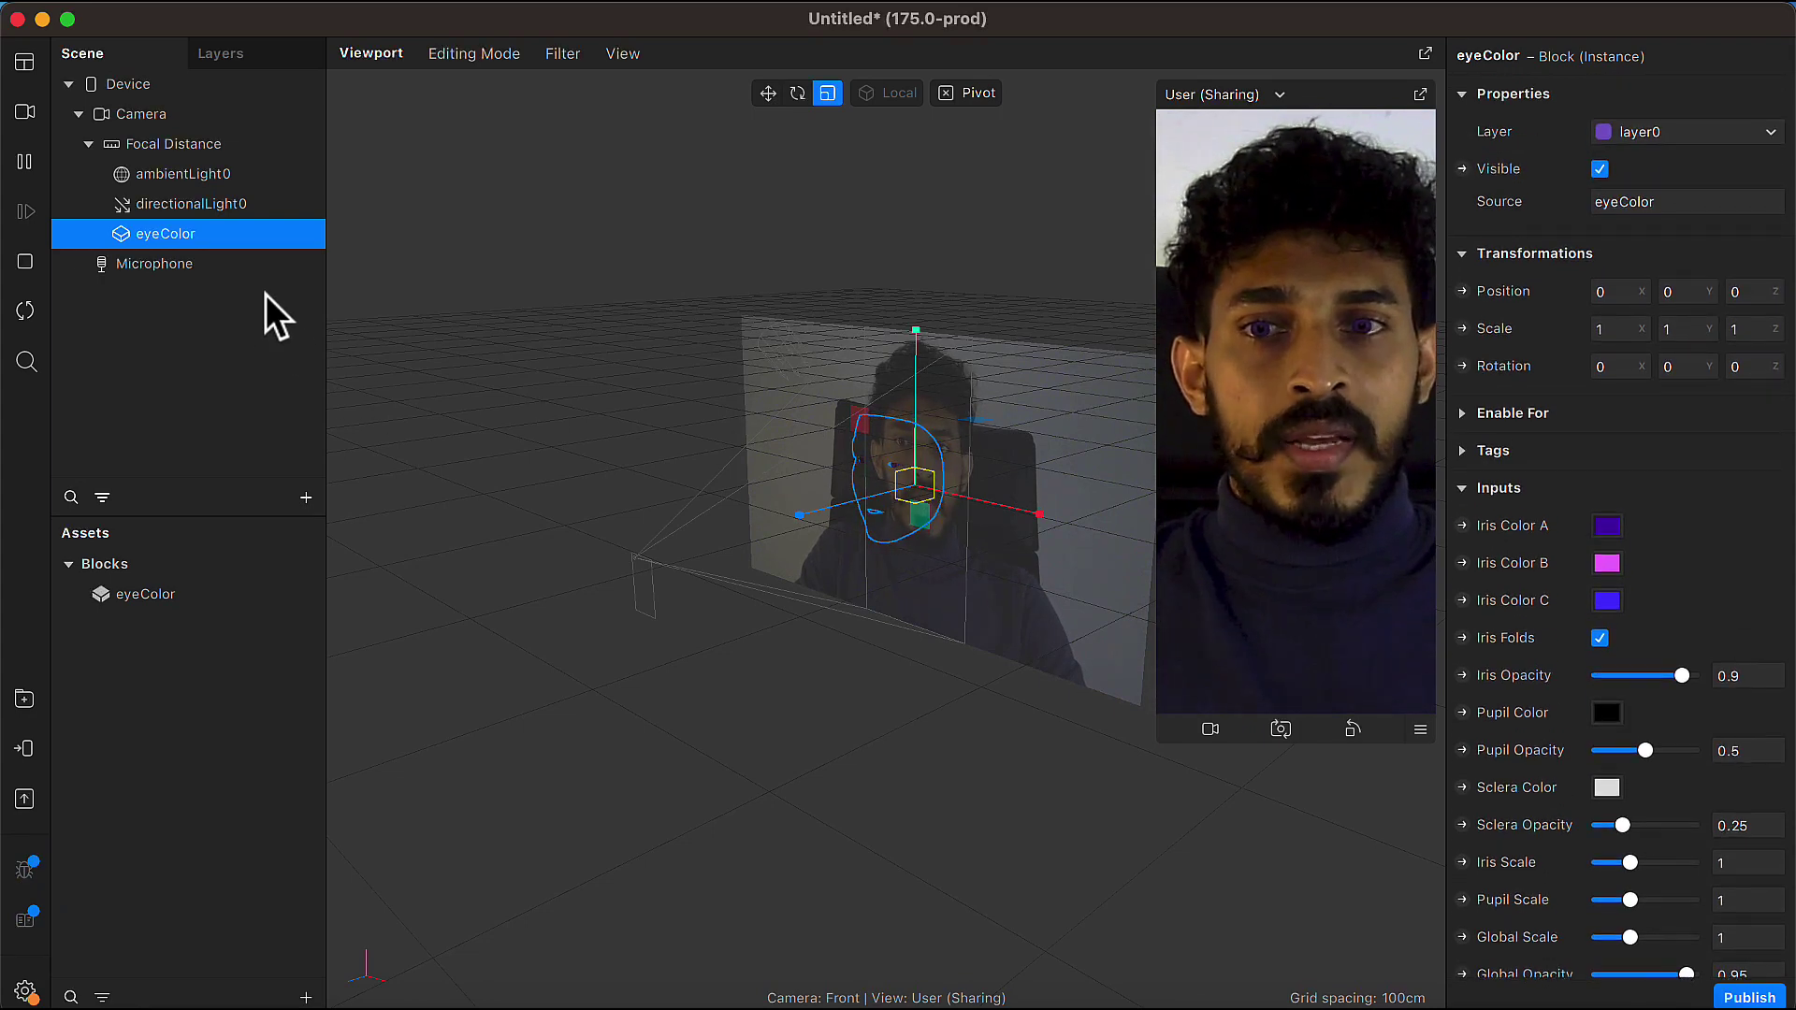
{"action": "scroll", "coordinate": [1581, 384], "scroll_direction": "down", "scroll_amount": 3}
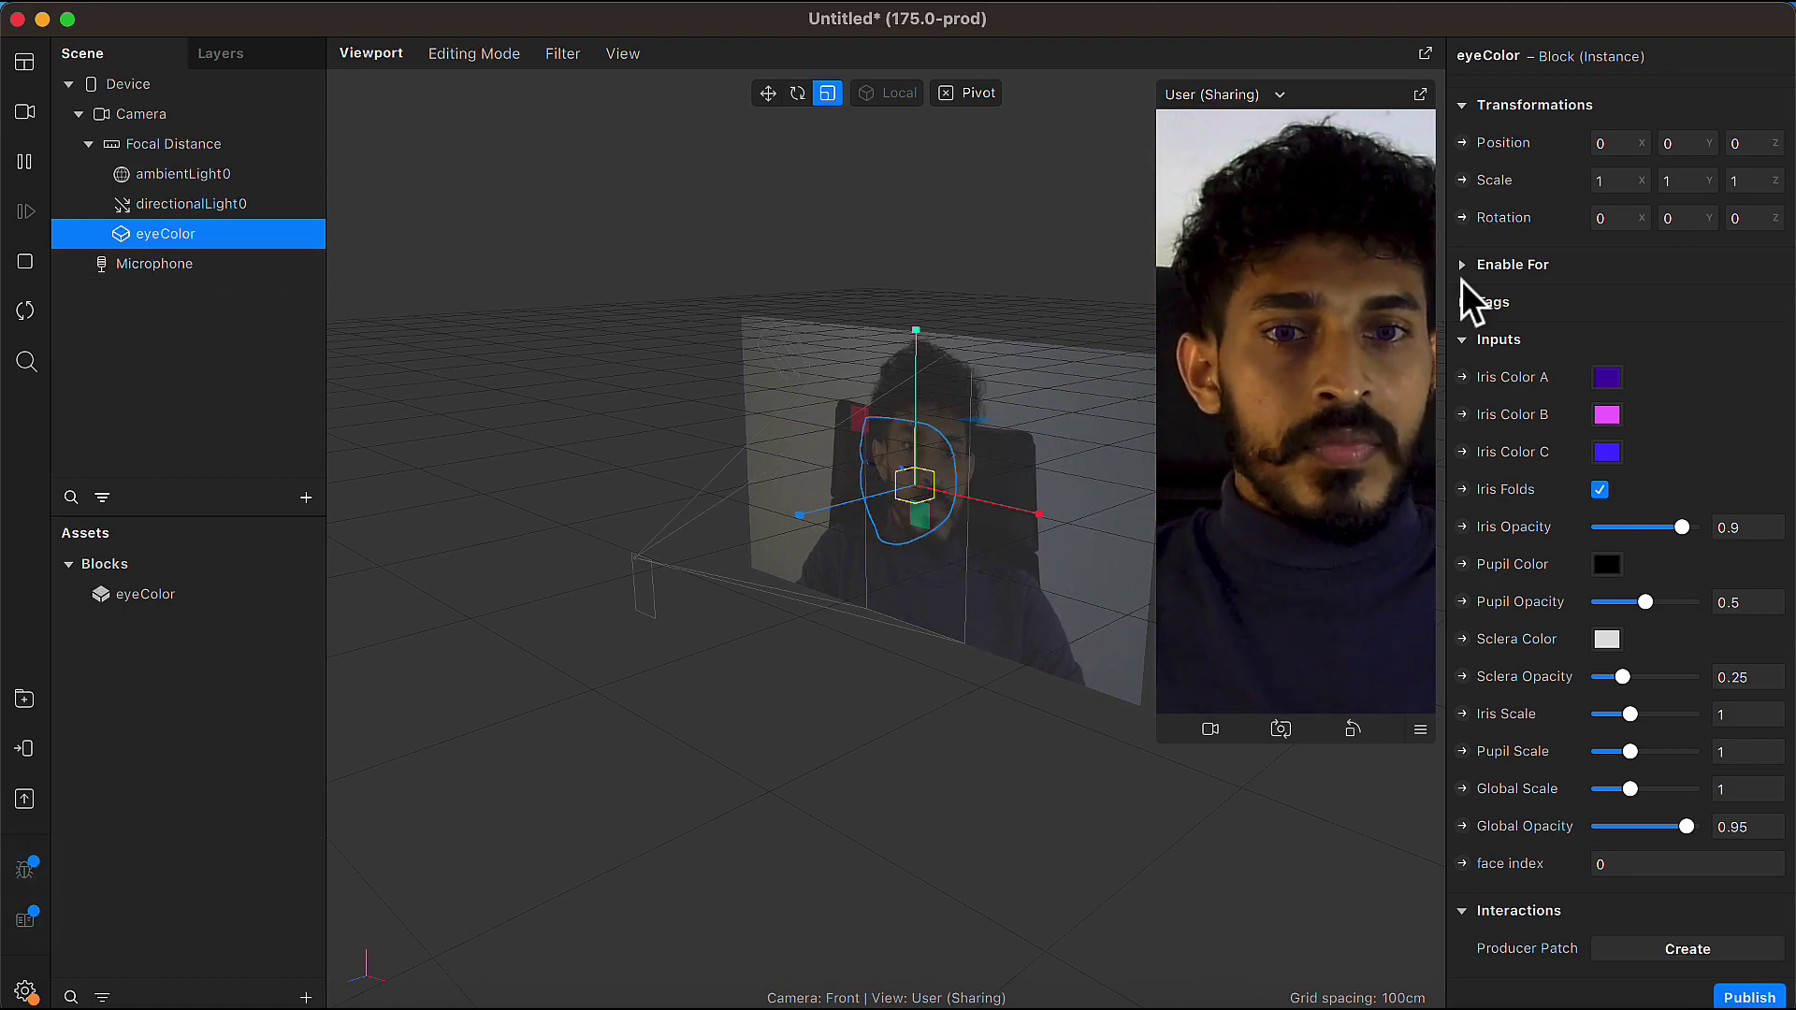
{"action": "scroll", "coordinate": [1610, 417], "scroll_direction": "up", "scroll_amount": 3}
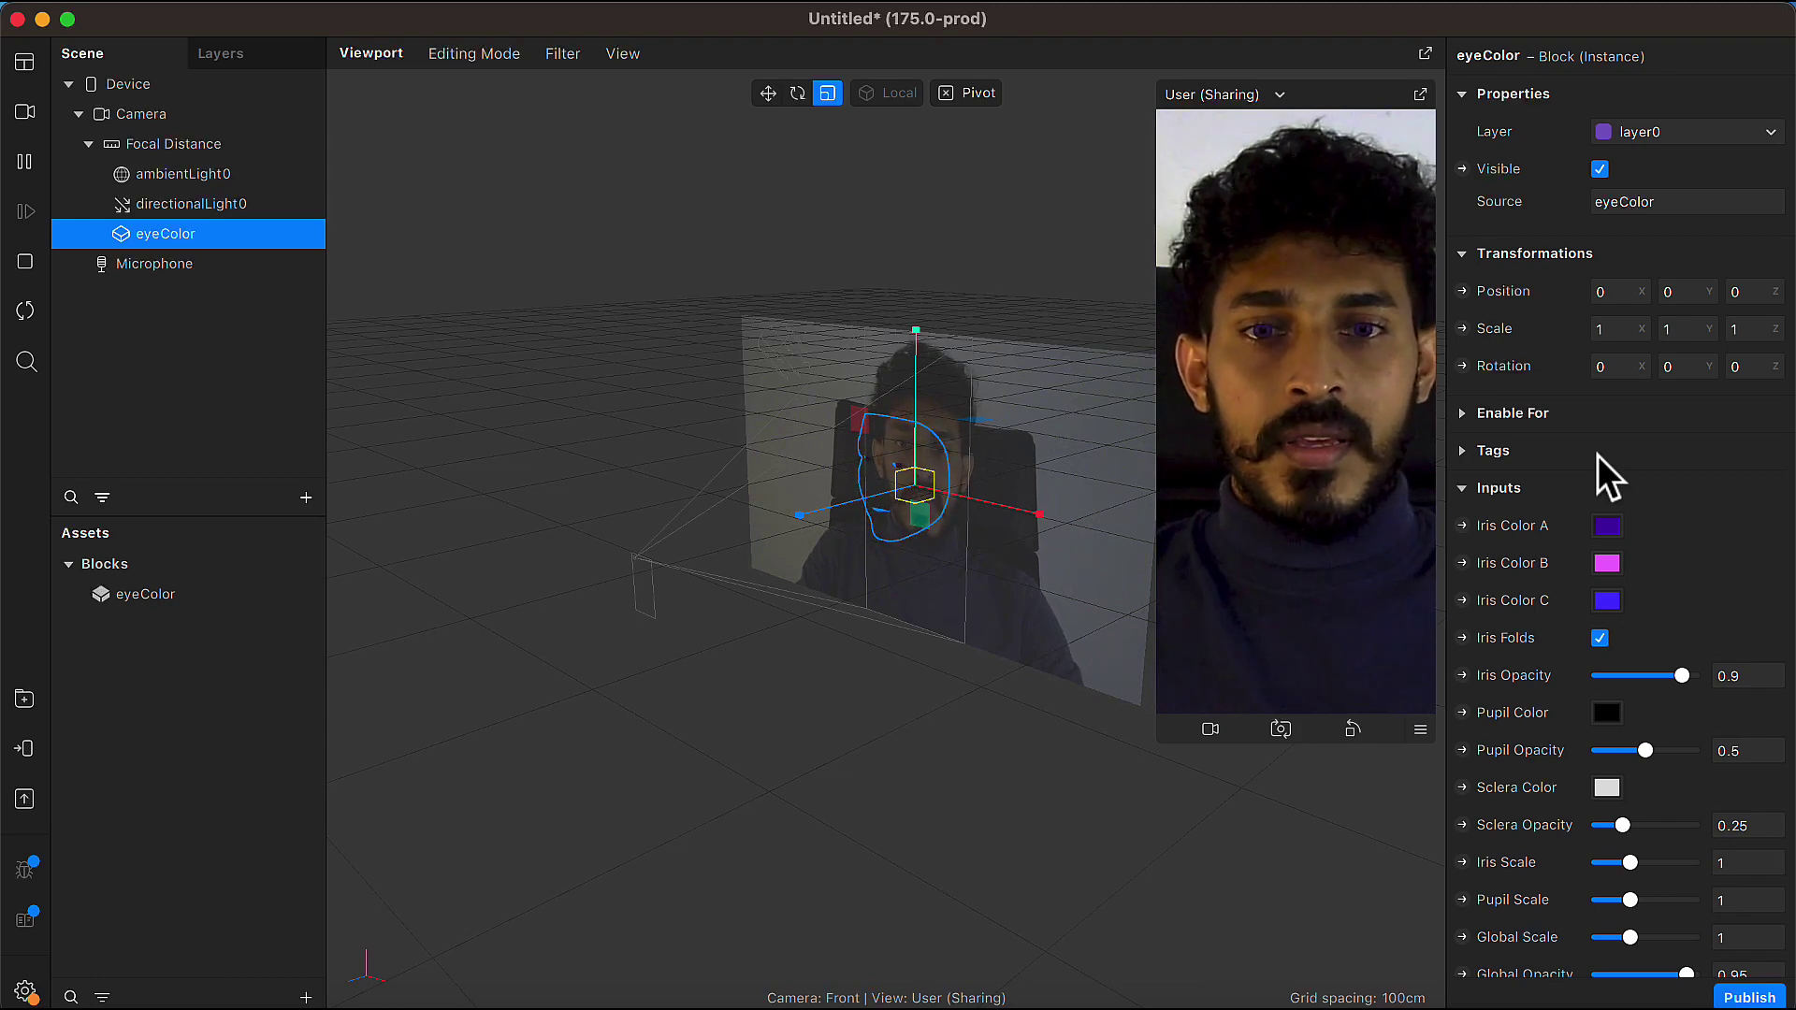
Insert a Face Mesh from the Add Object list, creating faceTracker0 with faceMesh0.
{"action": "left_click", "coordinate": [189, 365]}
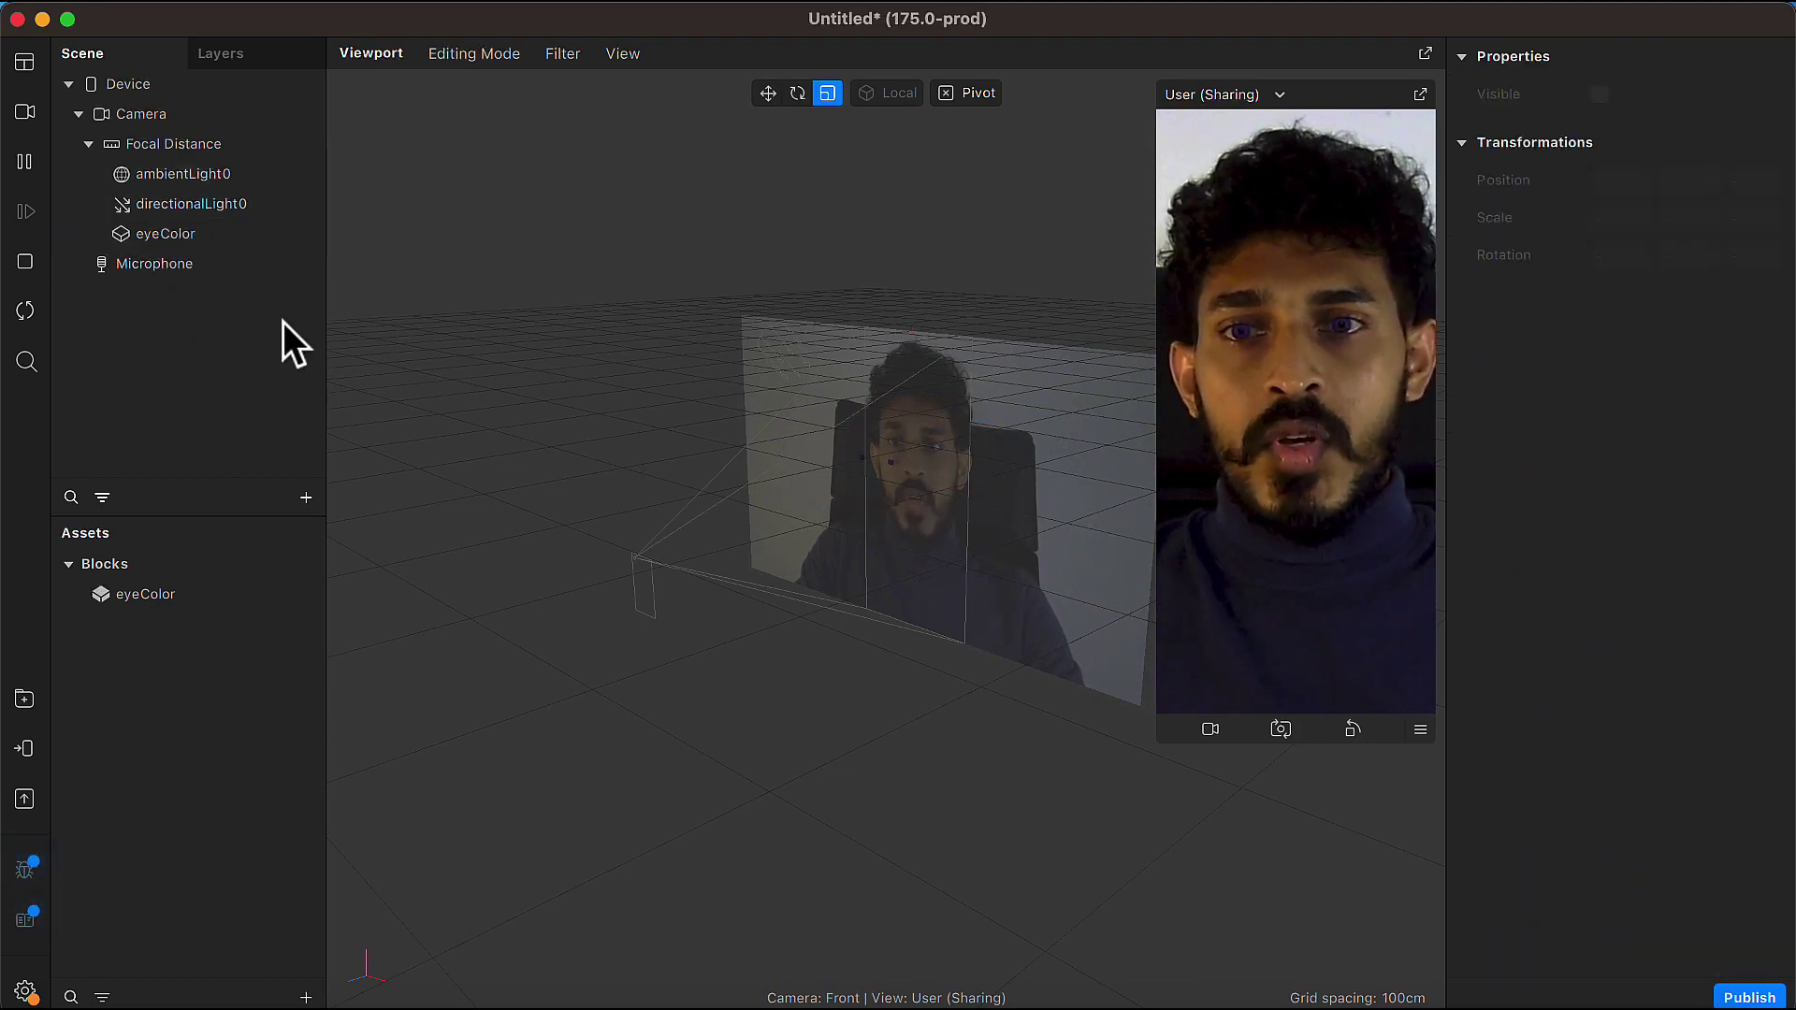
{"action": "left_click", "coordinate": [306, 499]}
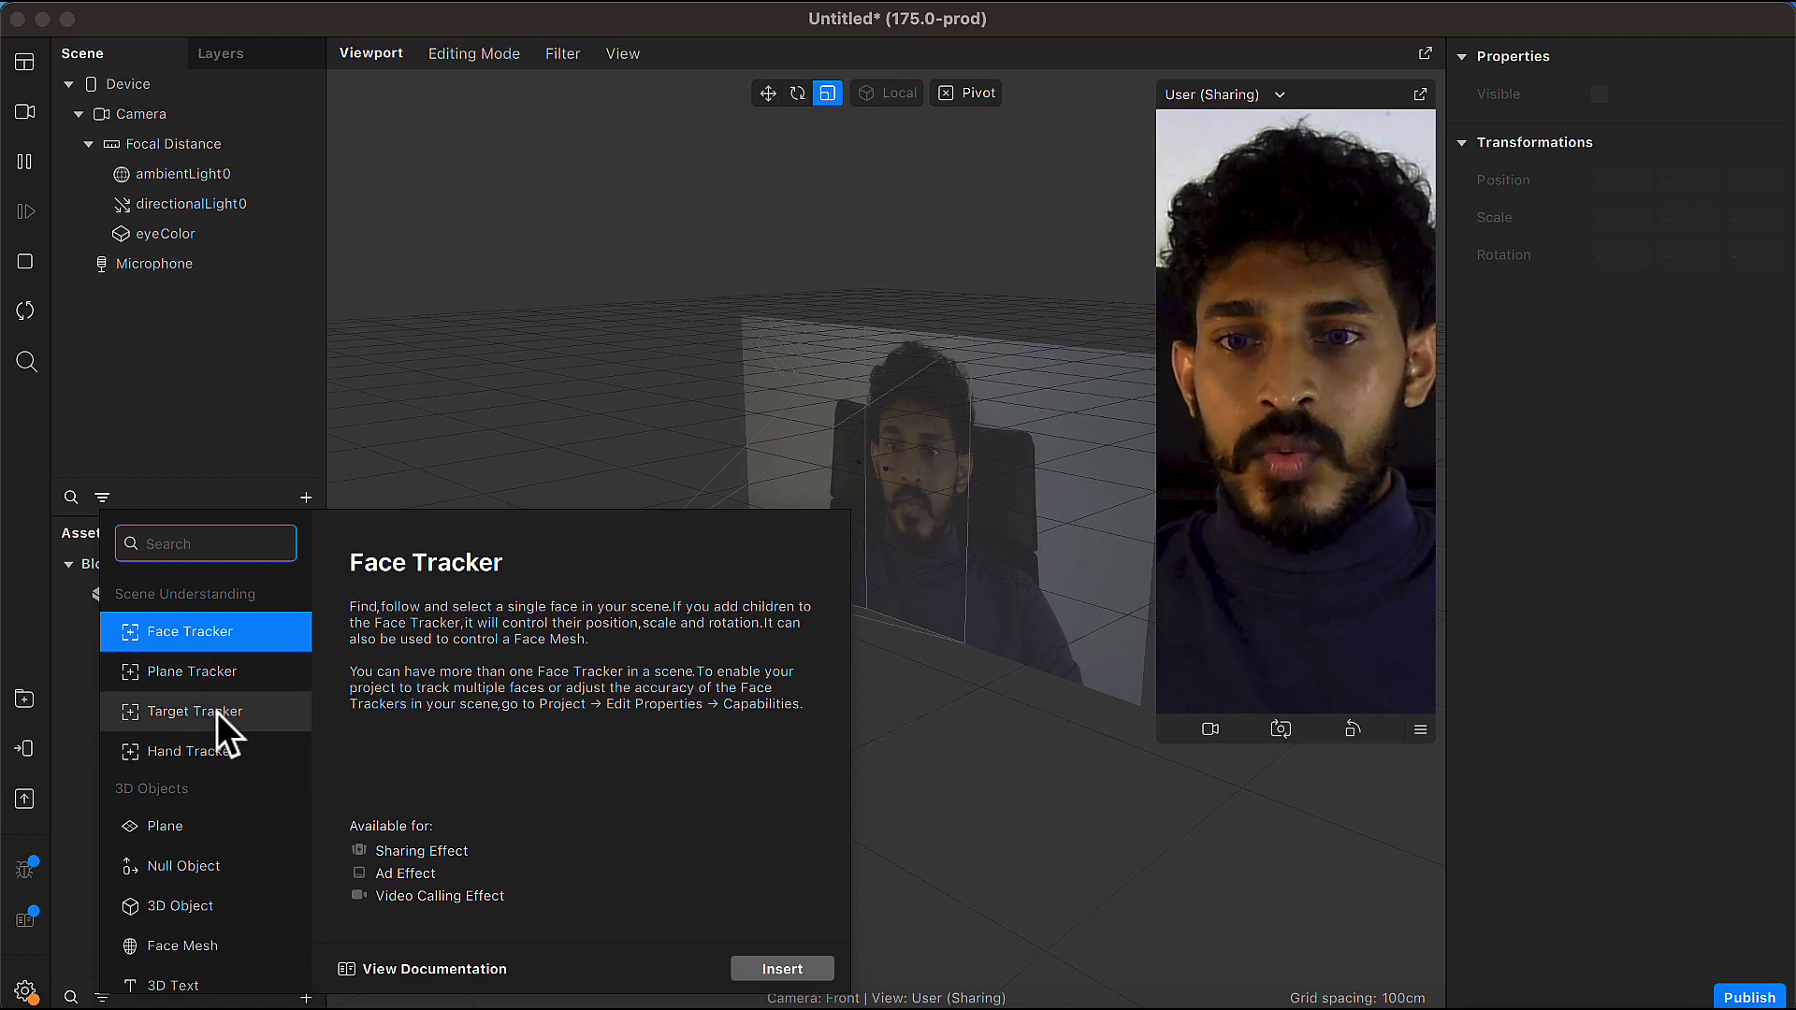
{"action": "scroll", "coordinate": [227, 711], "scroll_direction": "down", "scroll_amount": 3}
{"action": "scroll", "coordinate": [221, 744], "scroll_direction": "down", "scroll_amount": 1}
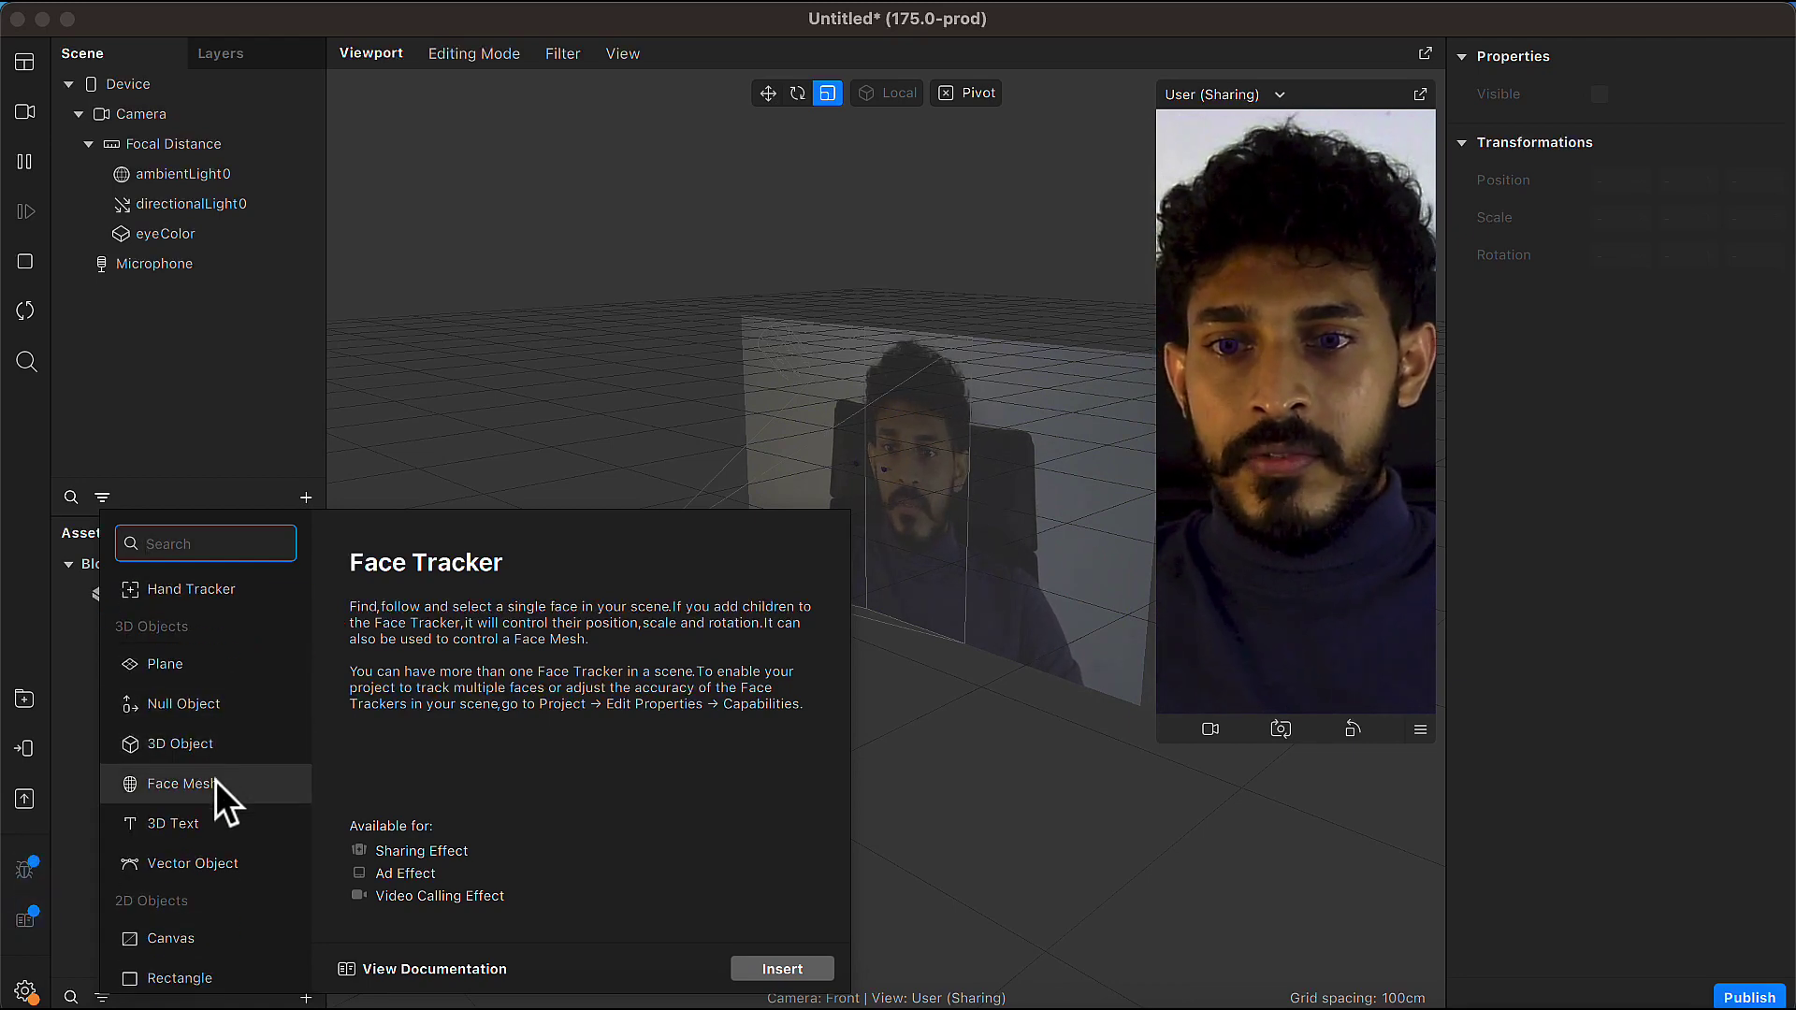
{"action": "left_click", "coordinate": [232, 782]}
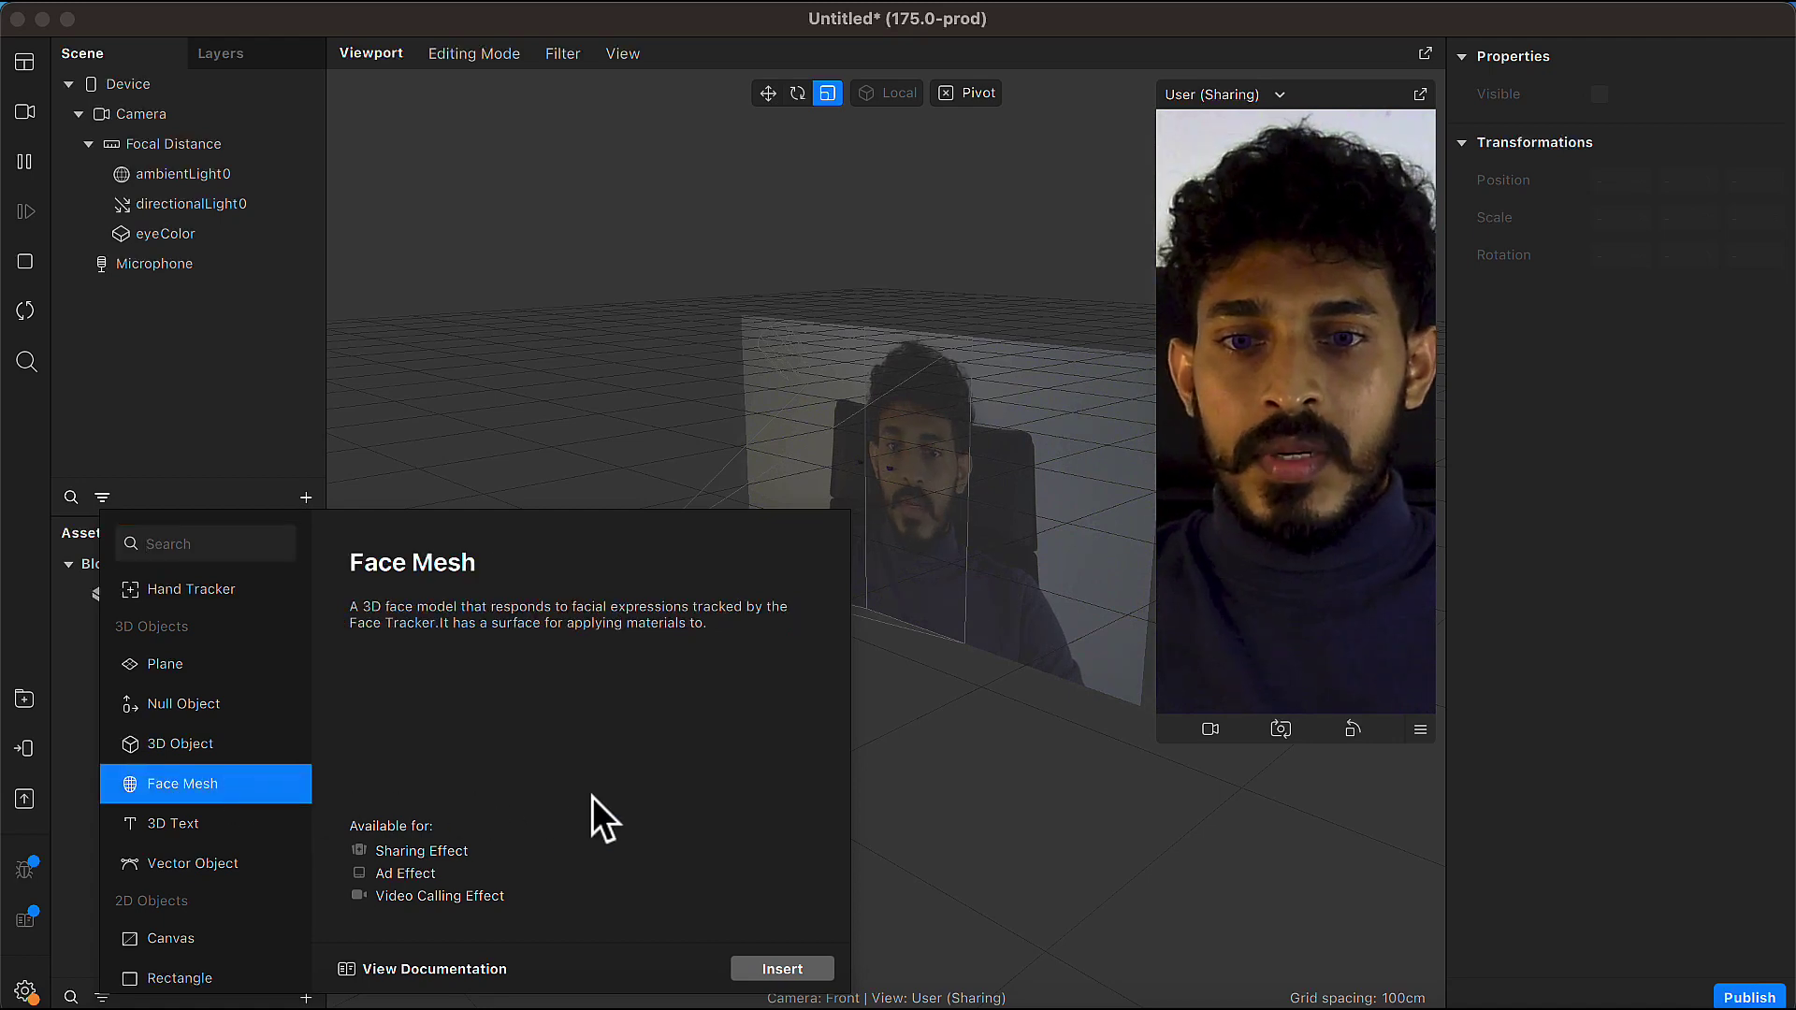
{"action": "left_click", "coordinate": [767, 968]}
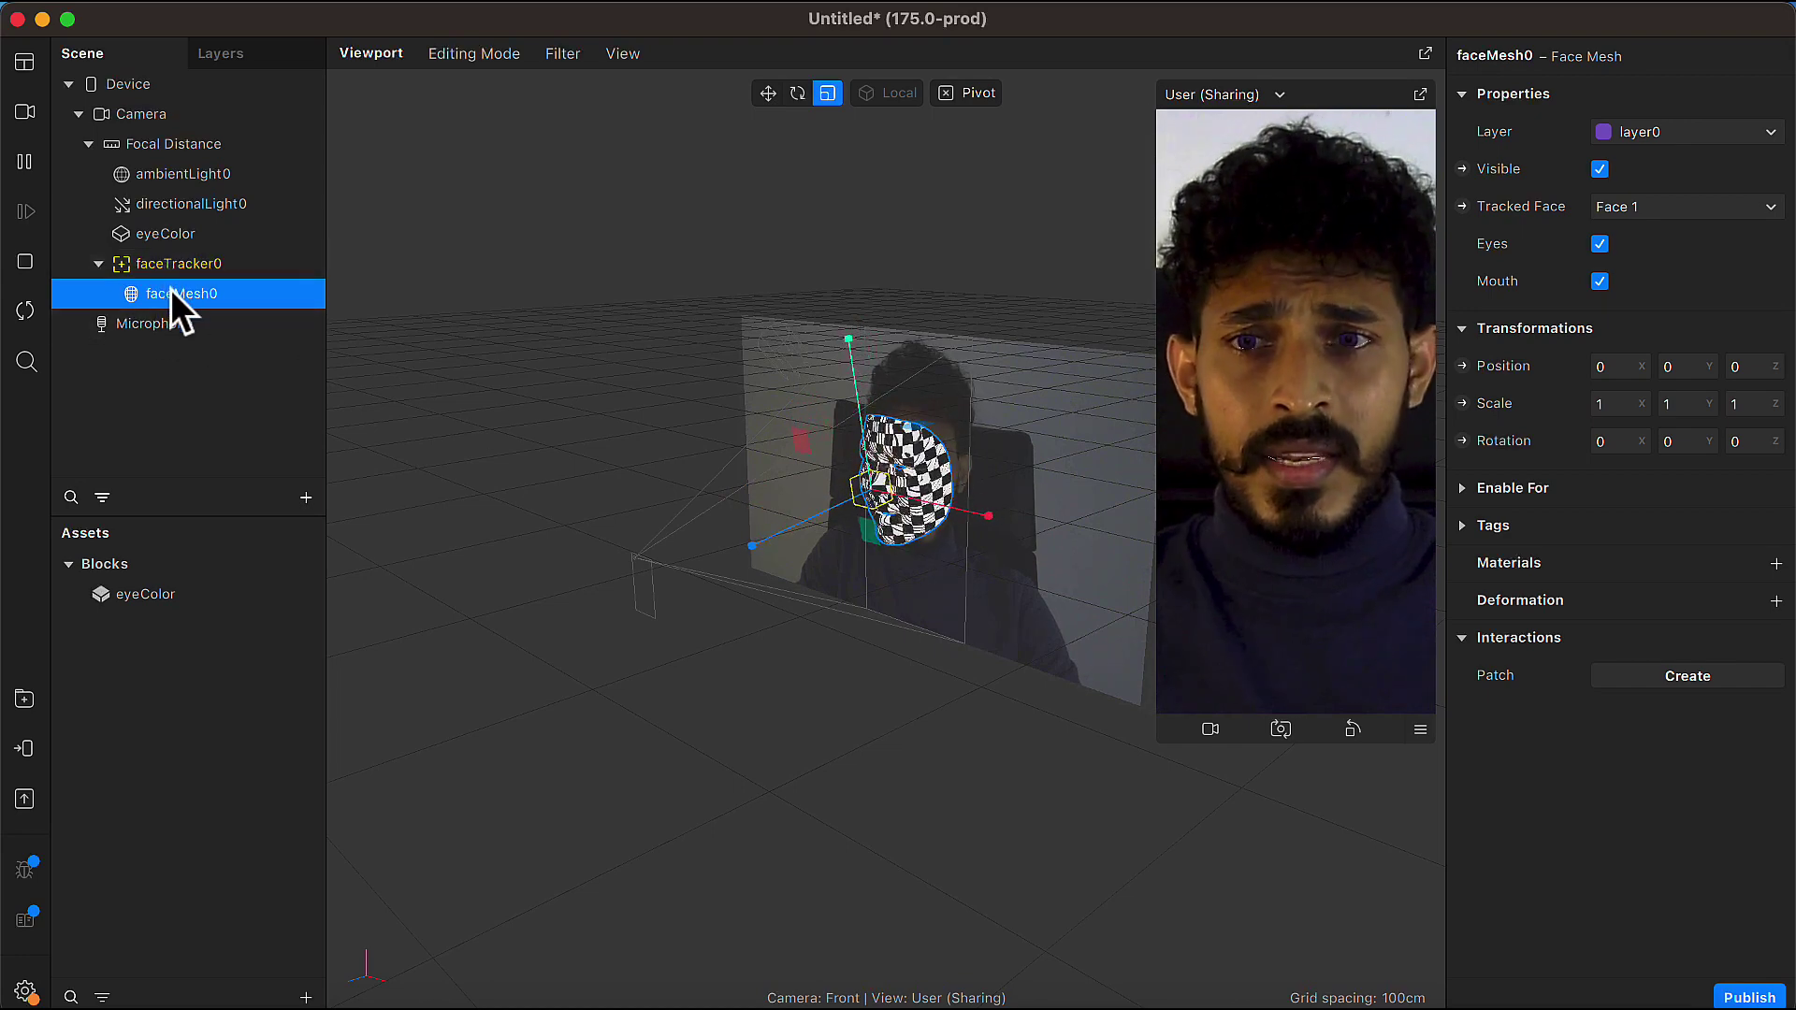
Delete the eyeColor instance from the scene and select faceMesh0.
{"action": "left_click", "coordinate": [163, 236]}
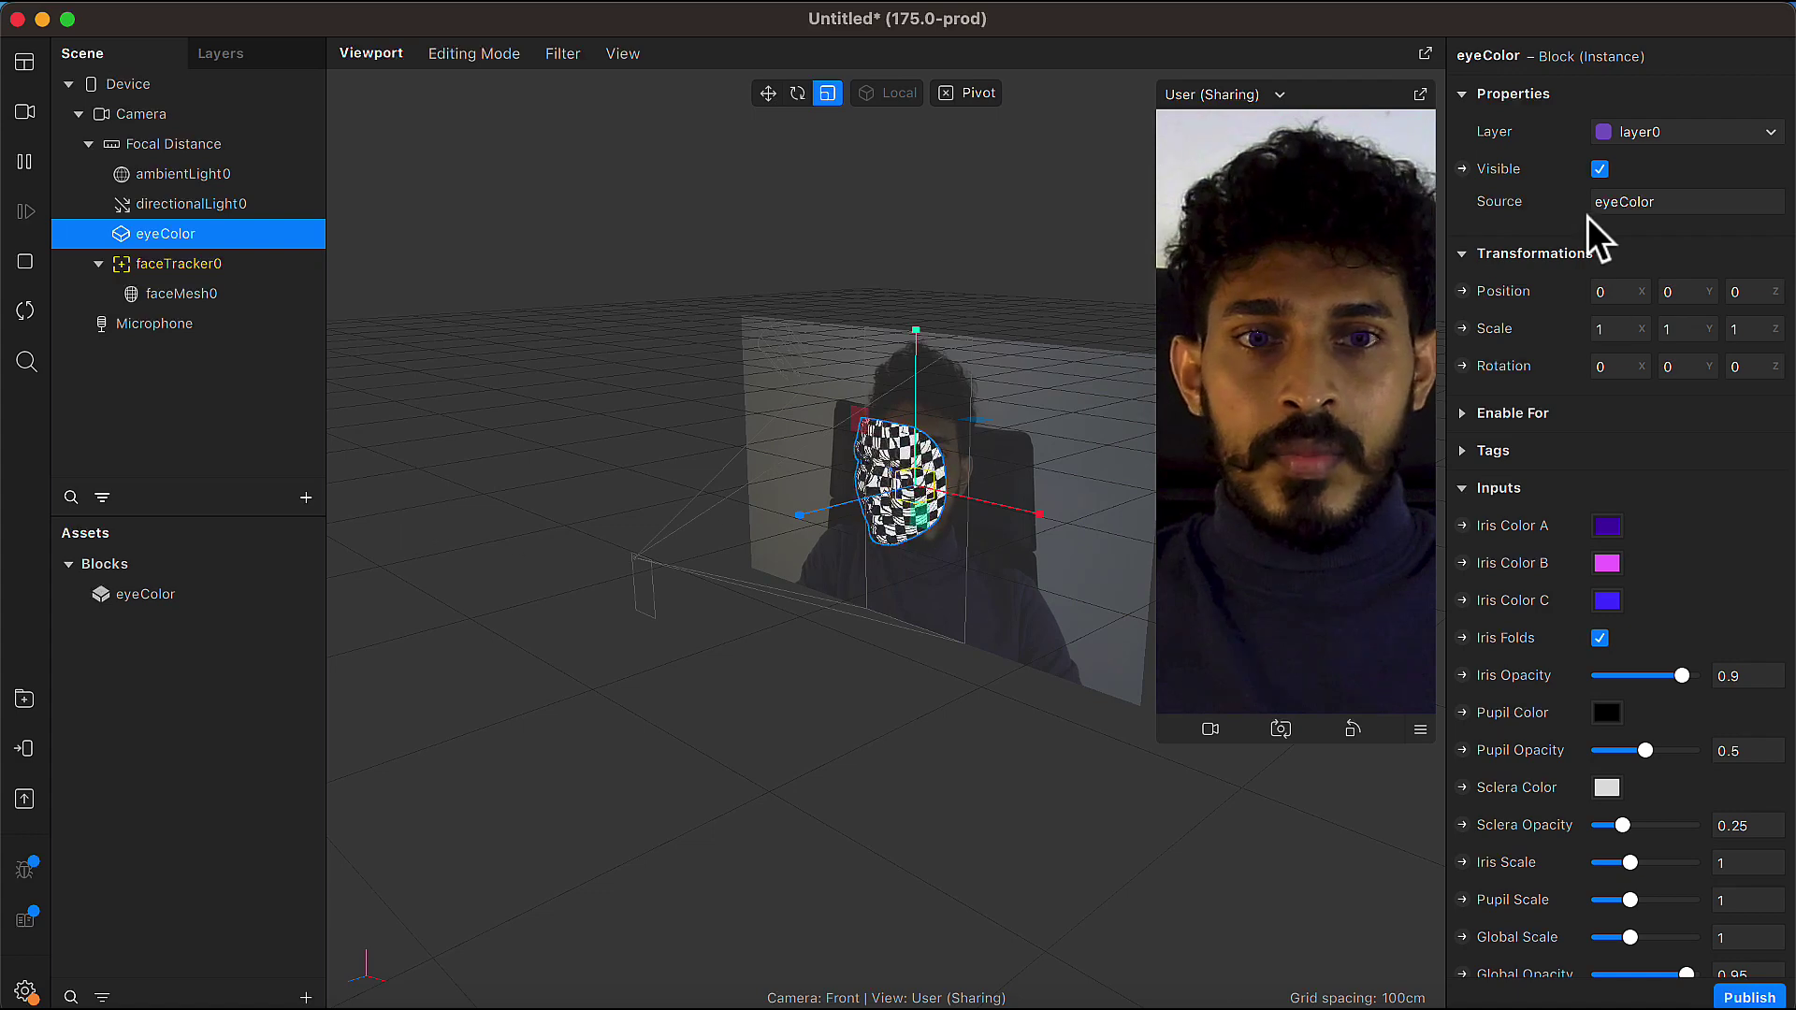
{"action": "right_click", "coordinate": [213, 238]}
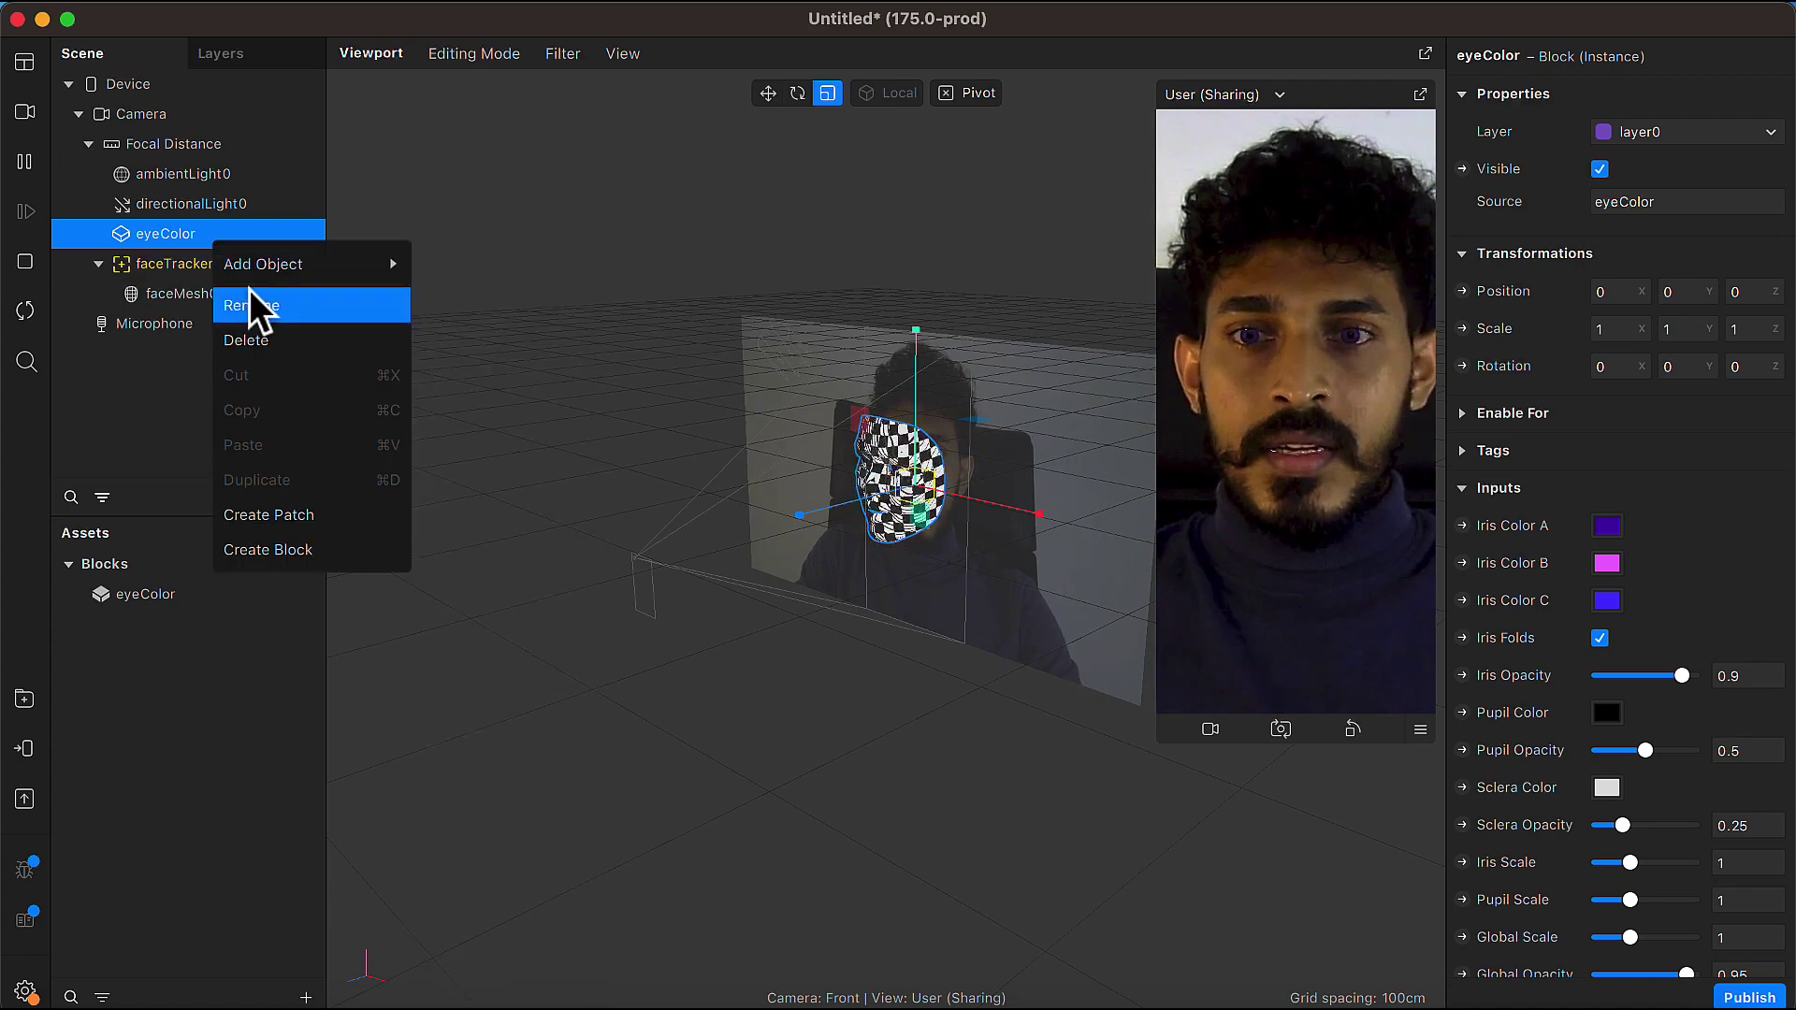
{"action": "left_click", "coordinate": [264, 337]}
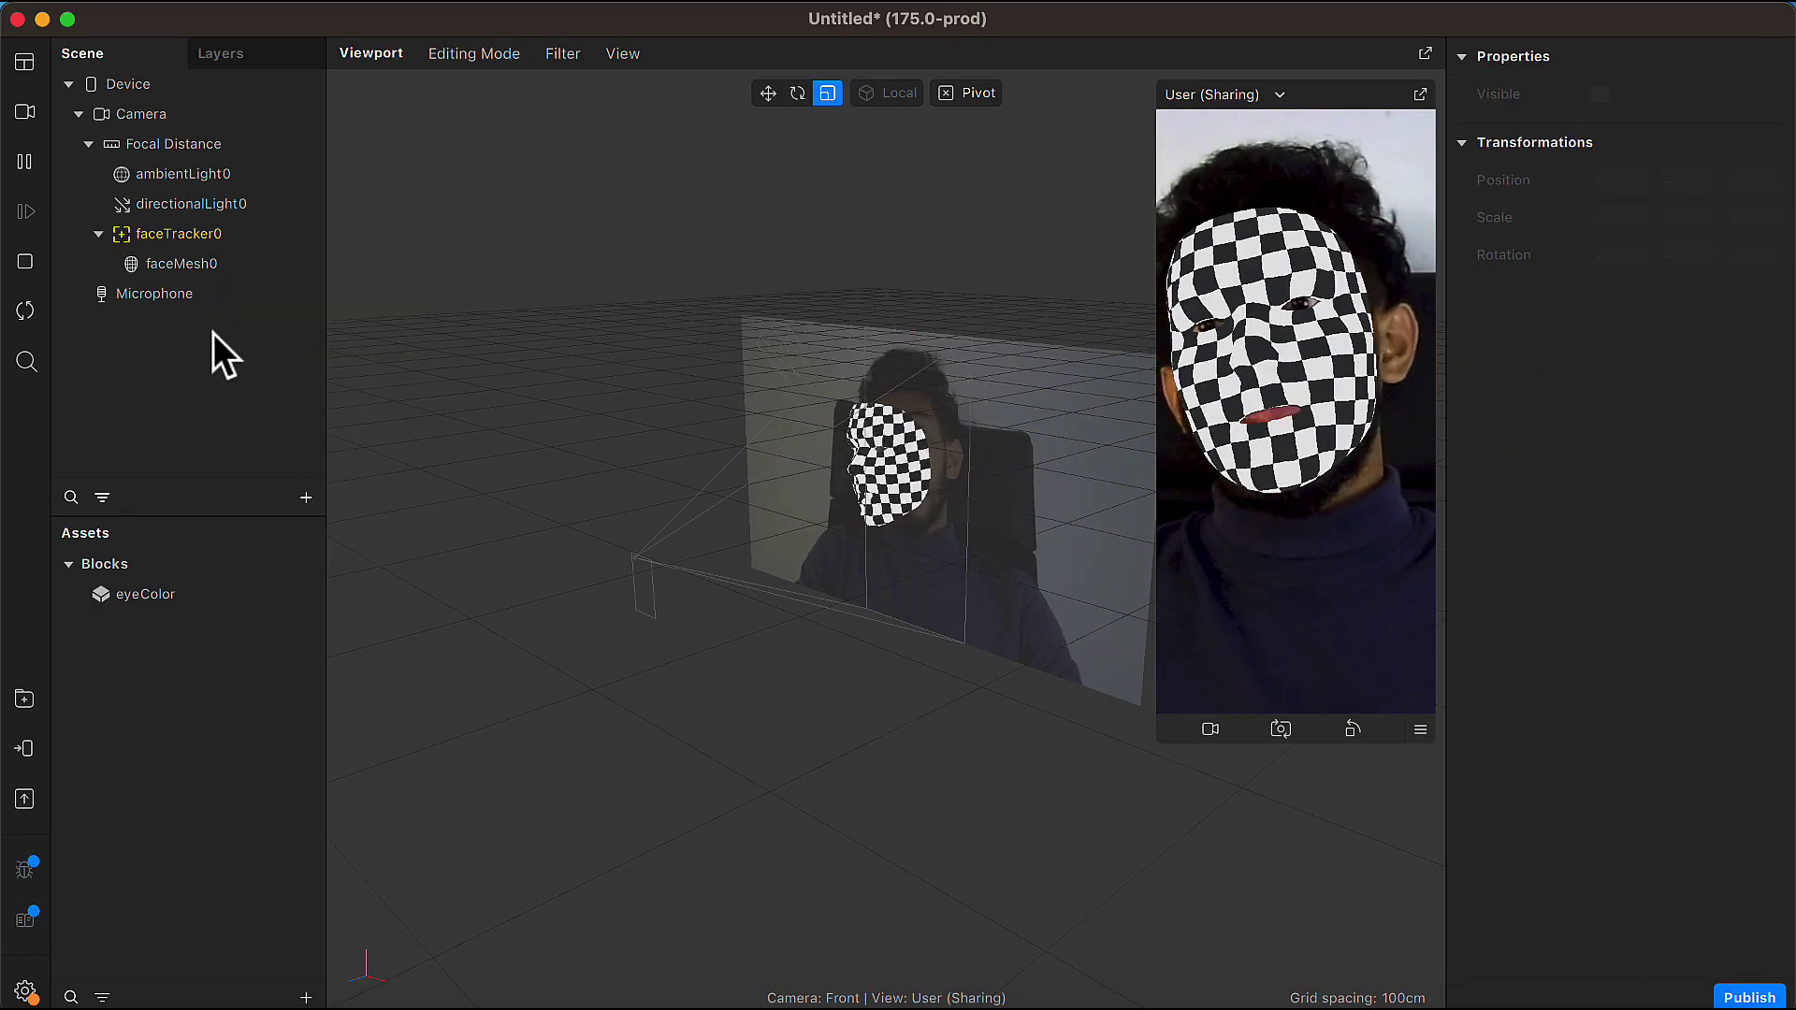
{"action": "left_click", "coordinate": [226, 267]}
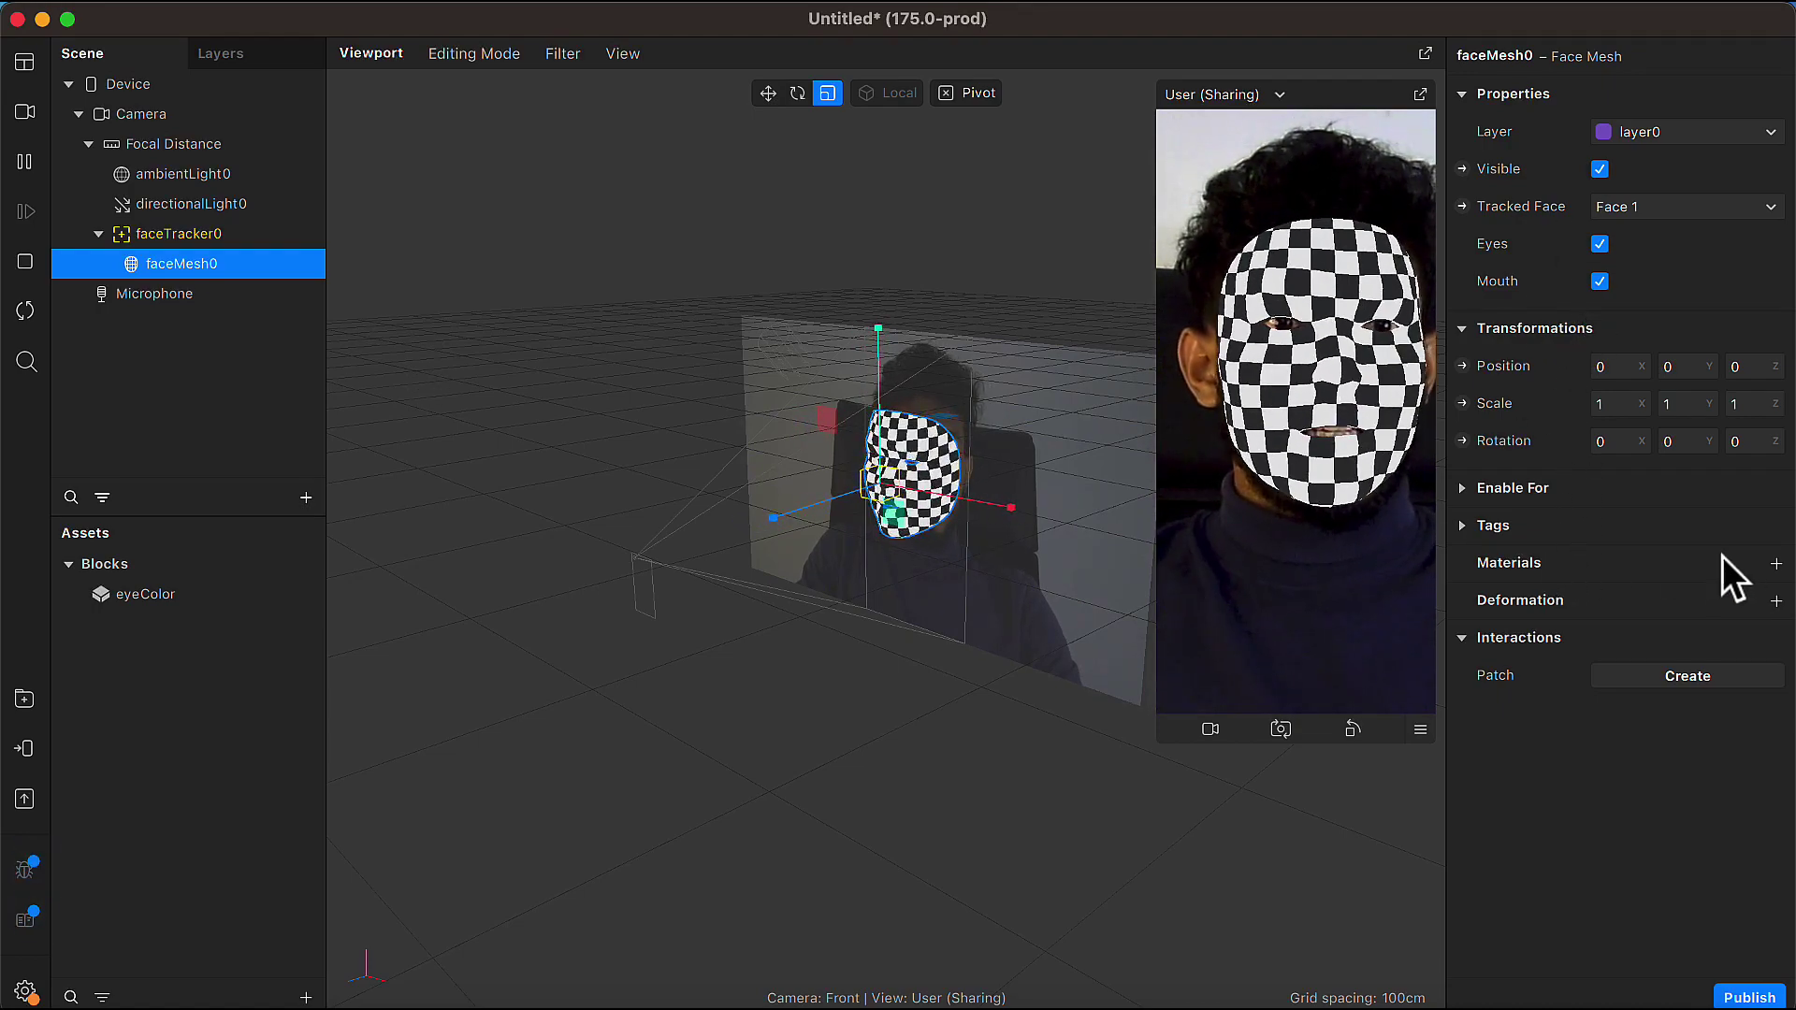
Add a new material0 to faceMesh0 and open its settings.
{"action": "left_click", "coordinate": [1776, 564]}
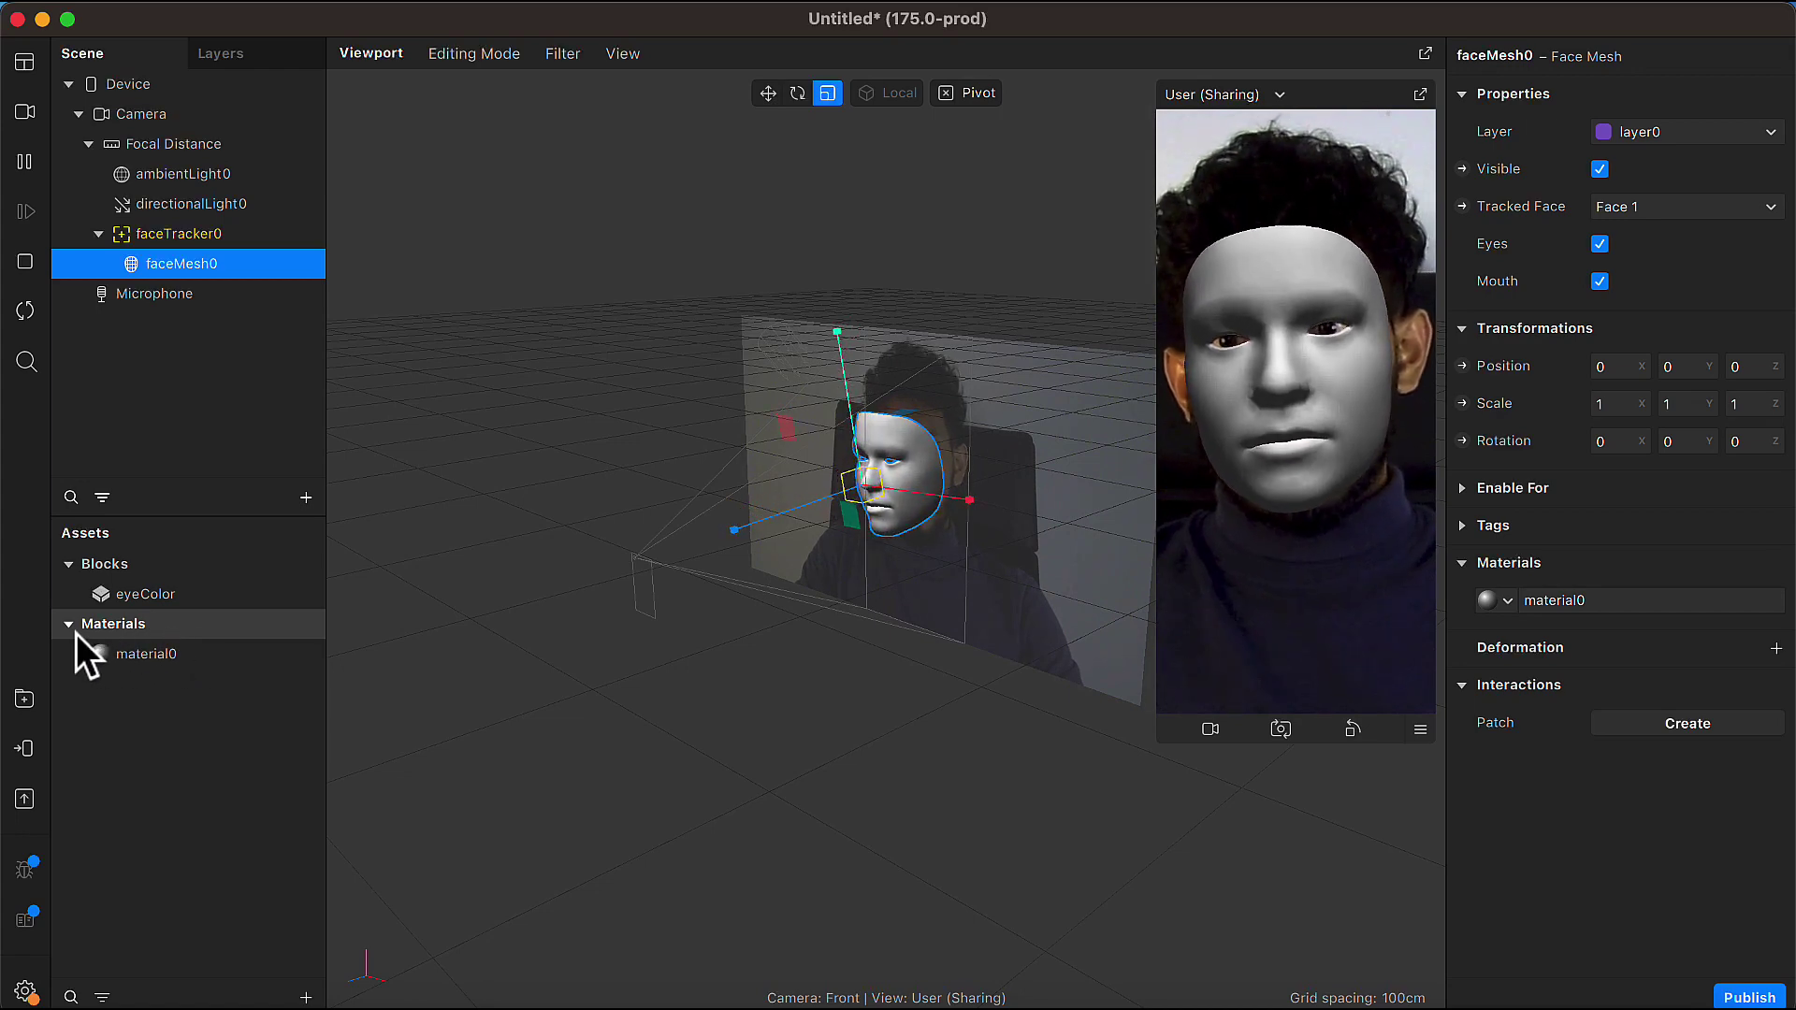
{"action": "left_click", "coordinate": [133, 624]}
{"action": "left_click", "coordinate": [148, 653]}
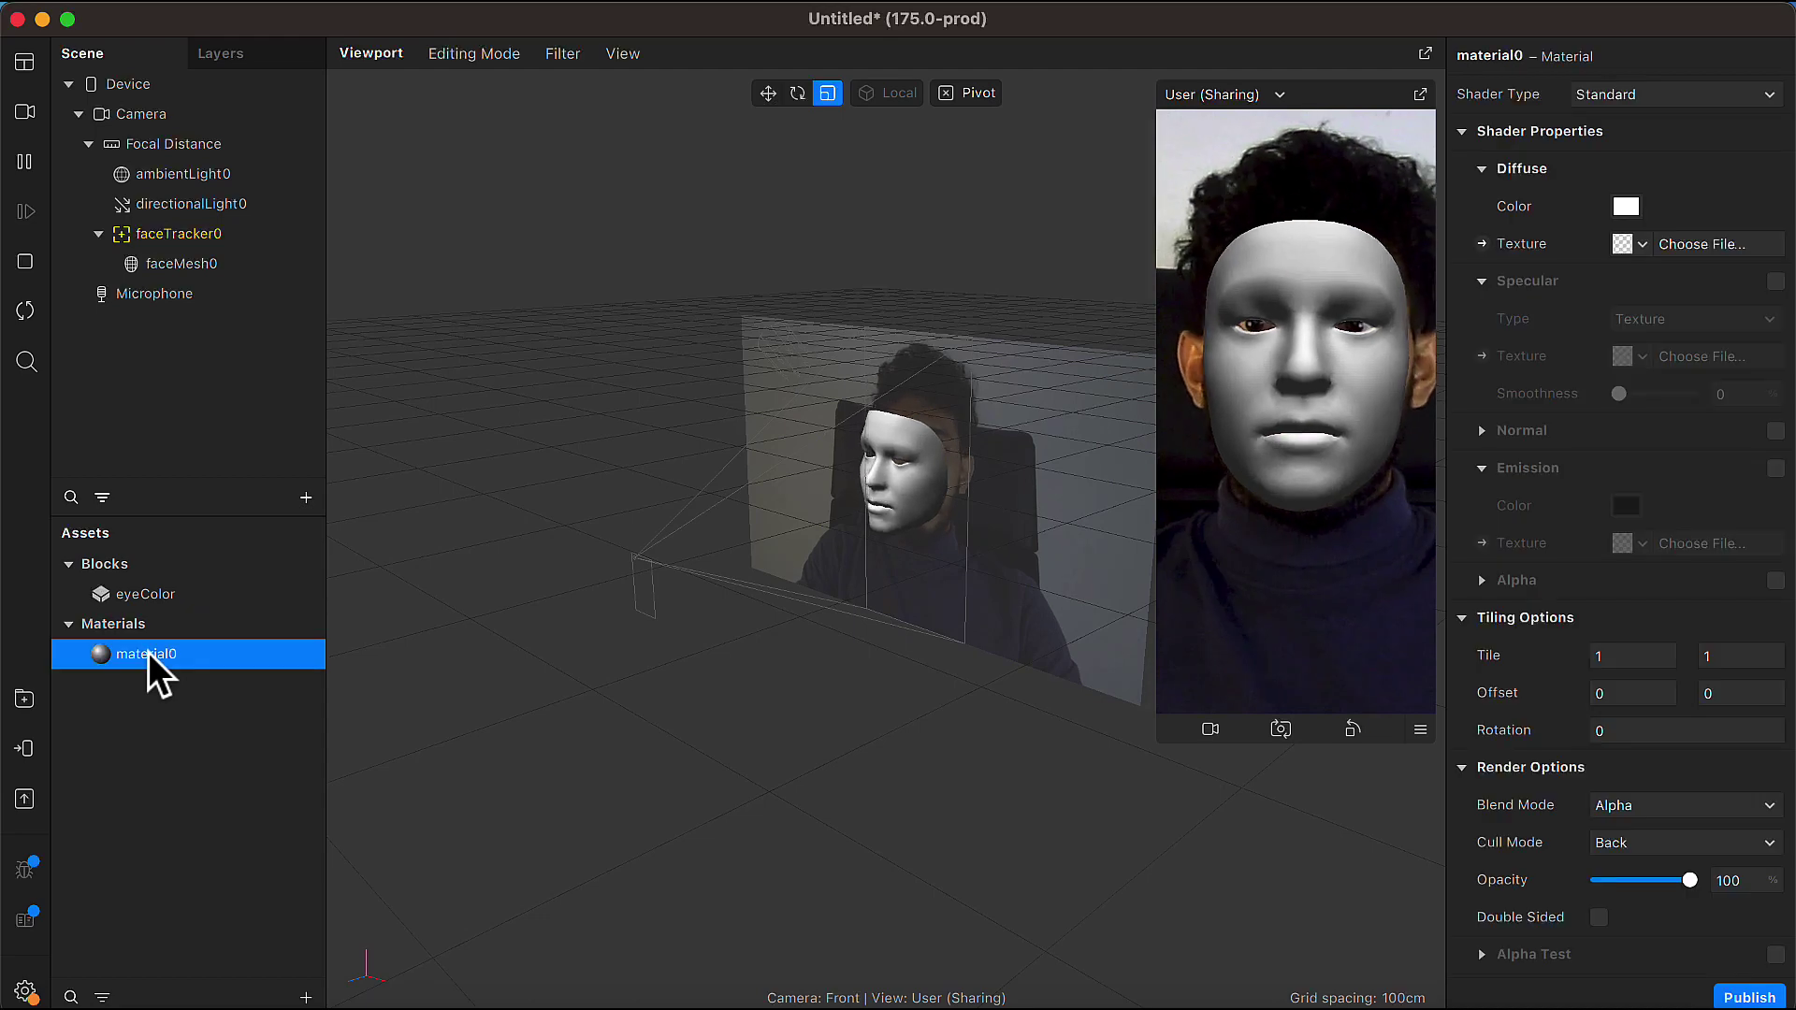
Preview green and yellow diffuse colours, then cancel to keep the material white.
{"action": "left_click", "coordinate": [1624, 208]}
{"action": "left_click", "coordinate": [531, 581]}
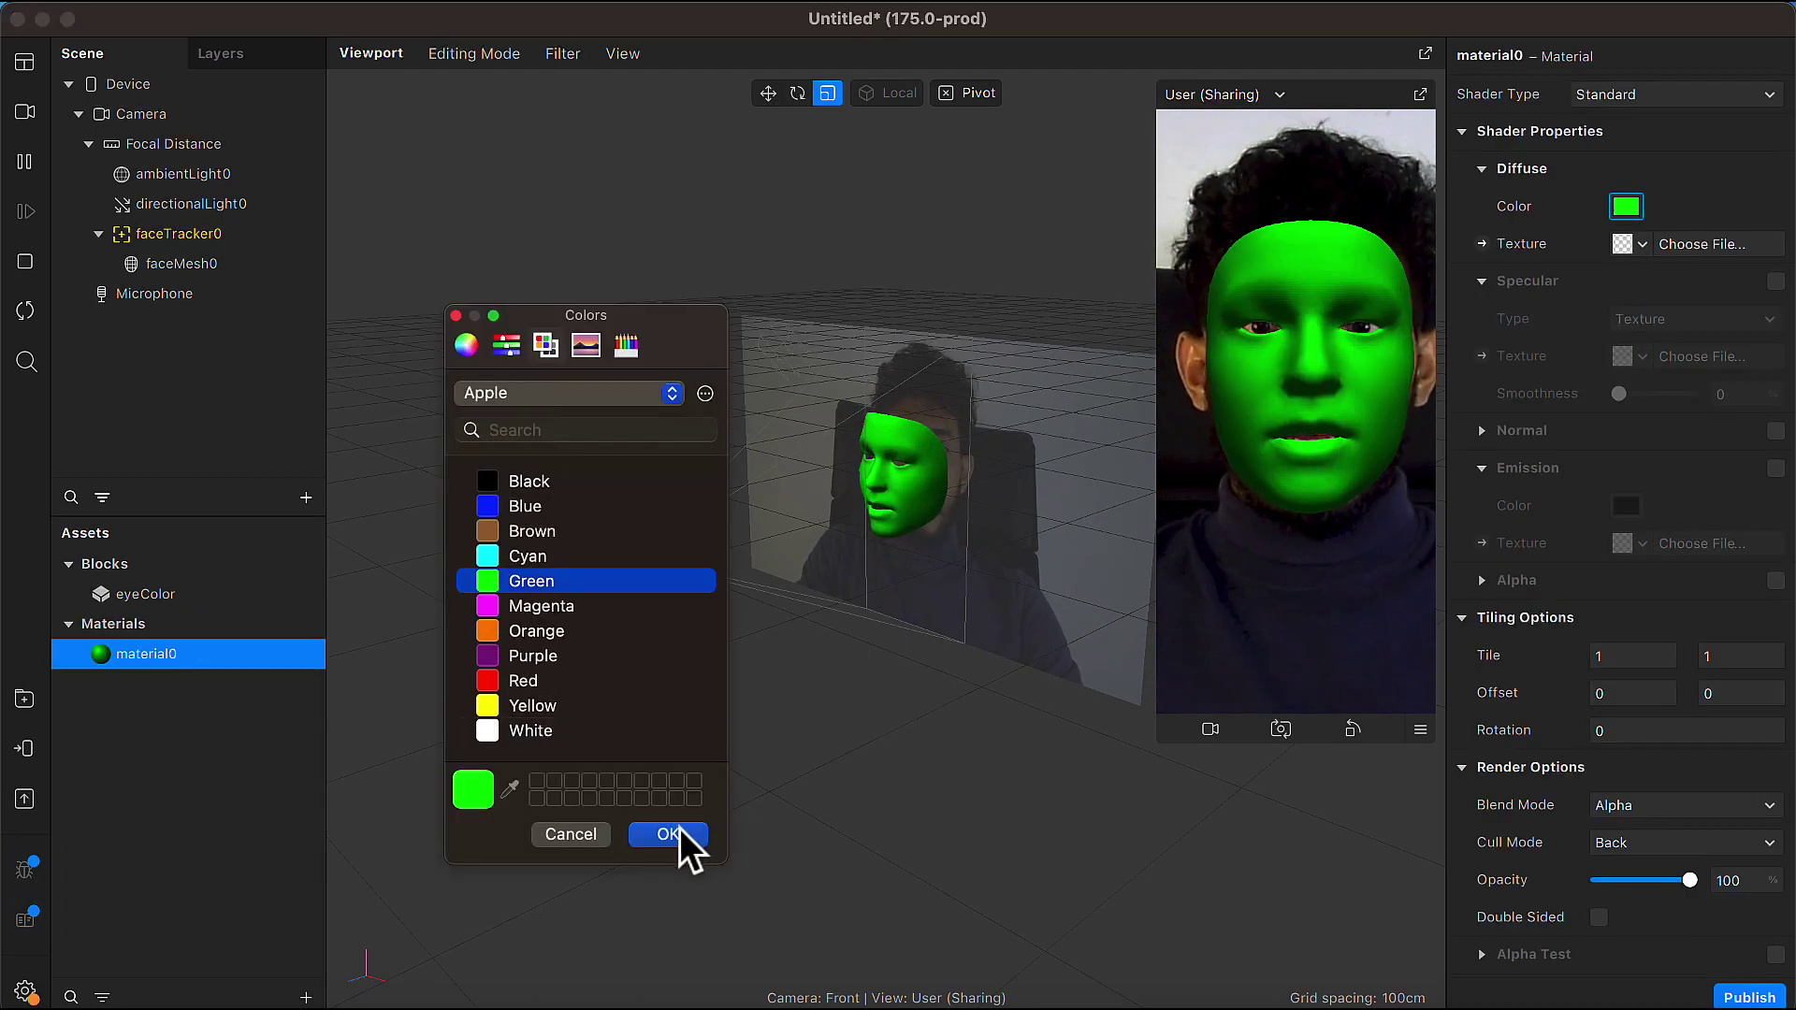
{"action": "left_click", "coordinate": [514, 657]}
{"action": "left_click", "coordinate": [503, 706]}
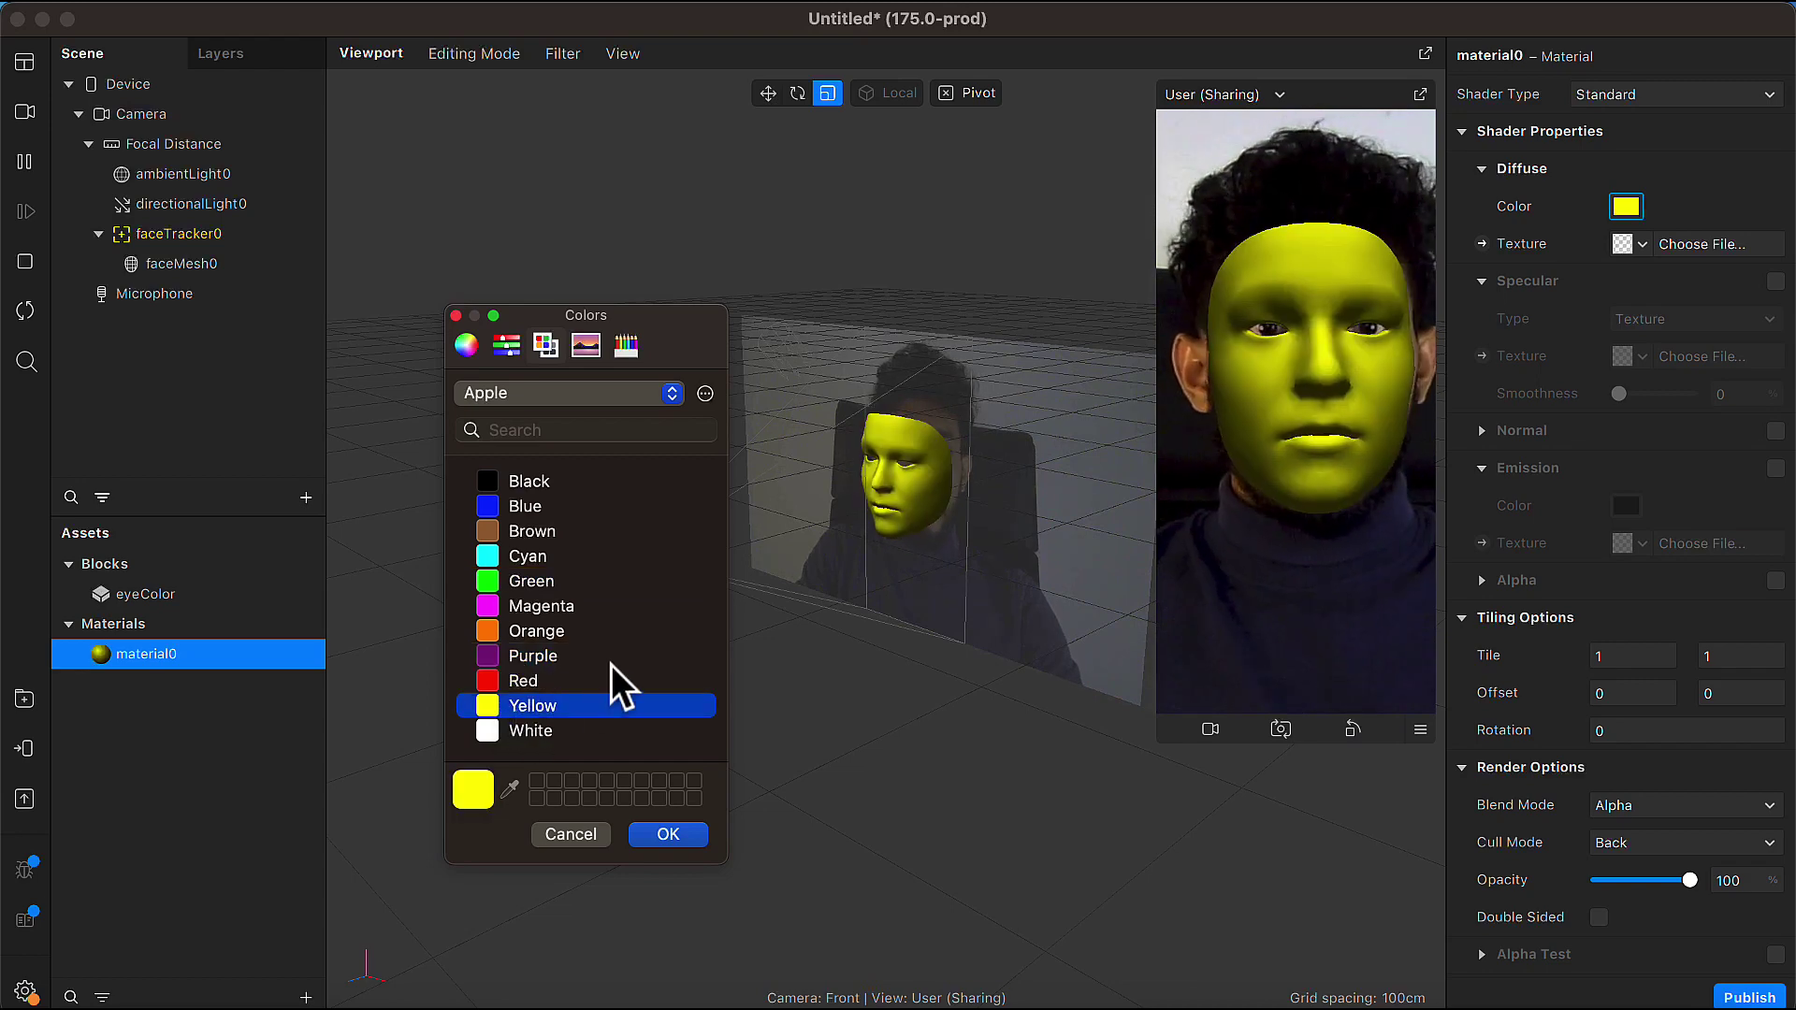
{"action": "left_click", "coordinate": [586, 833]}
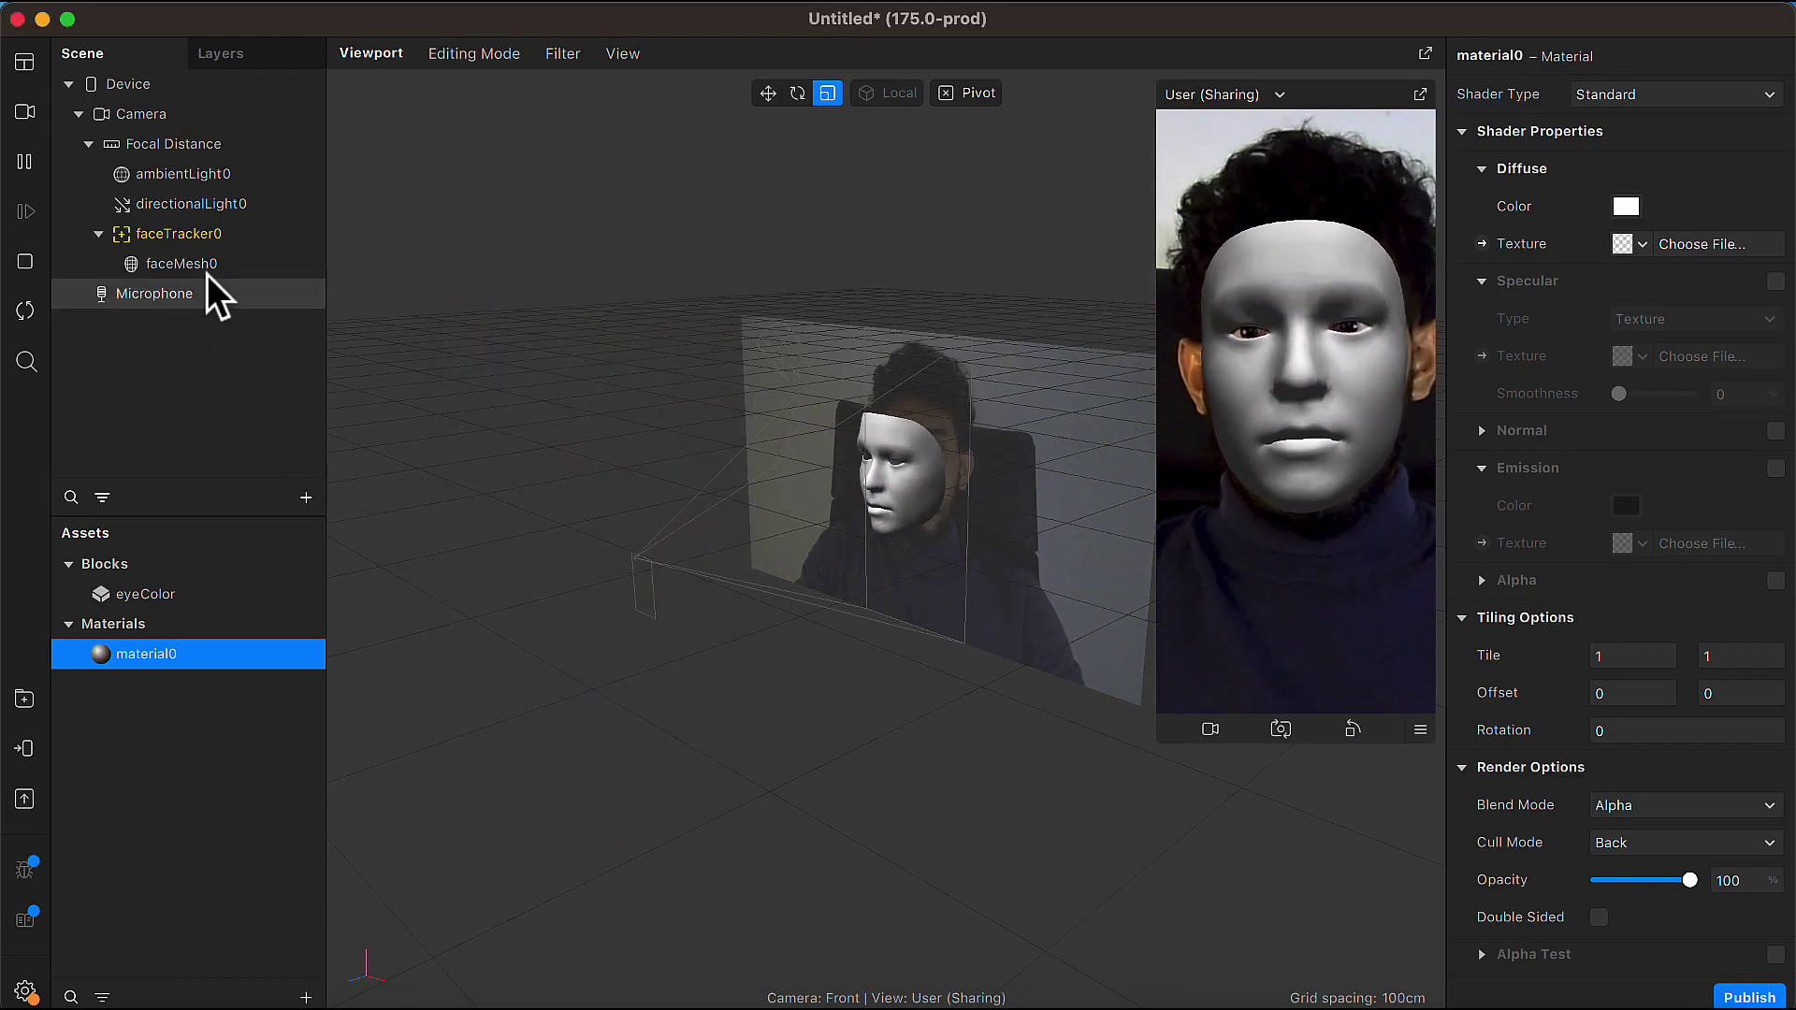
{"action": "left_click", "coordinate": [170, 229]}
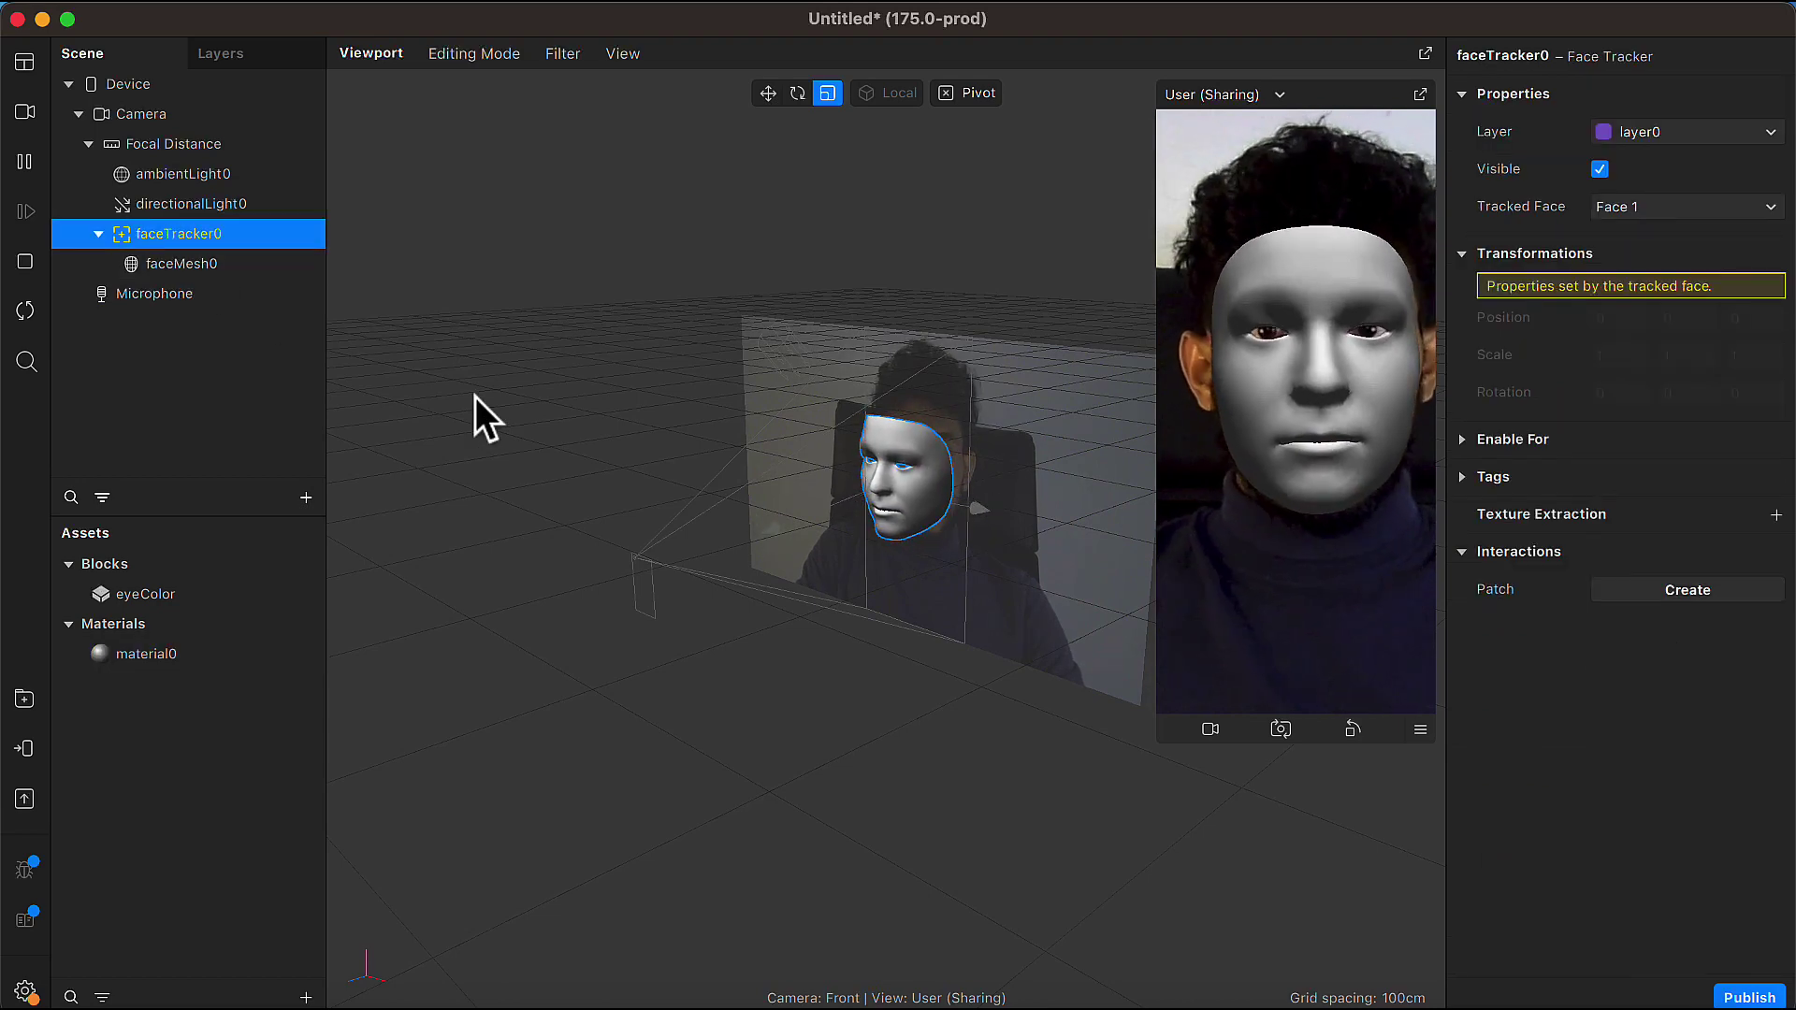
Open the context menu for faceTracker0 in the Scene panel.
{"action": "right_click", "coordinate": [226, 231]}
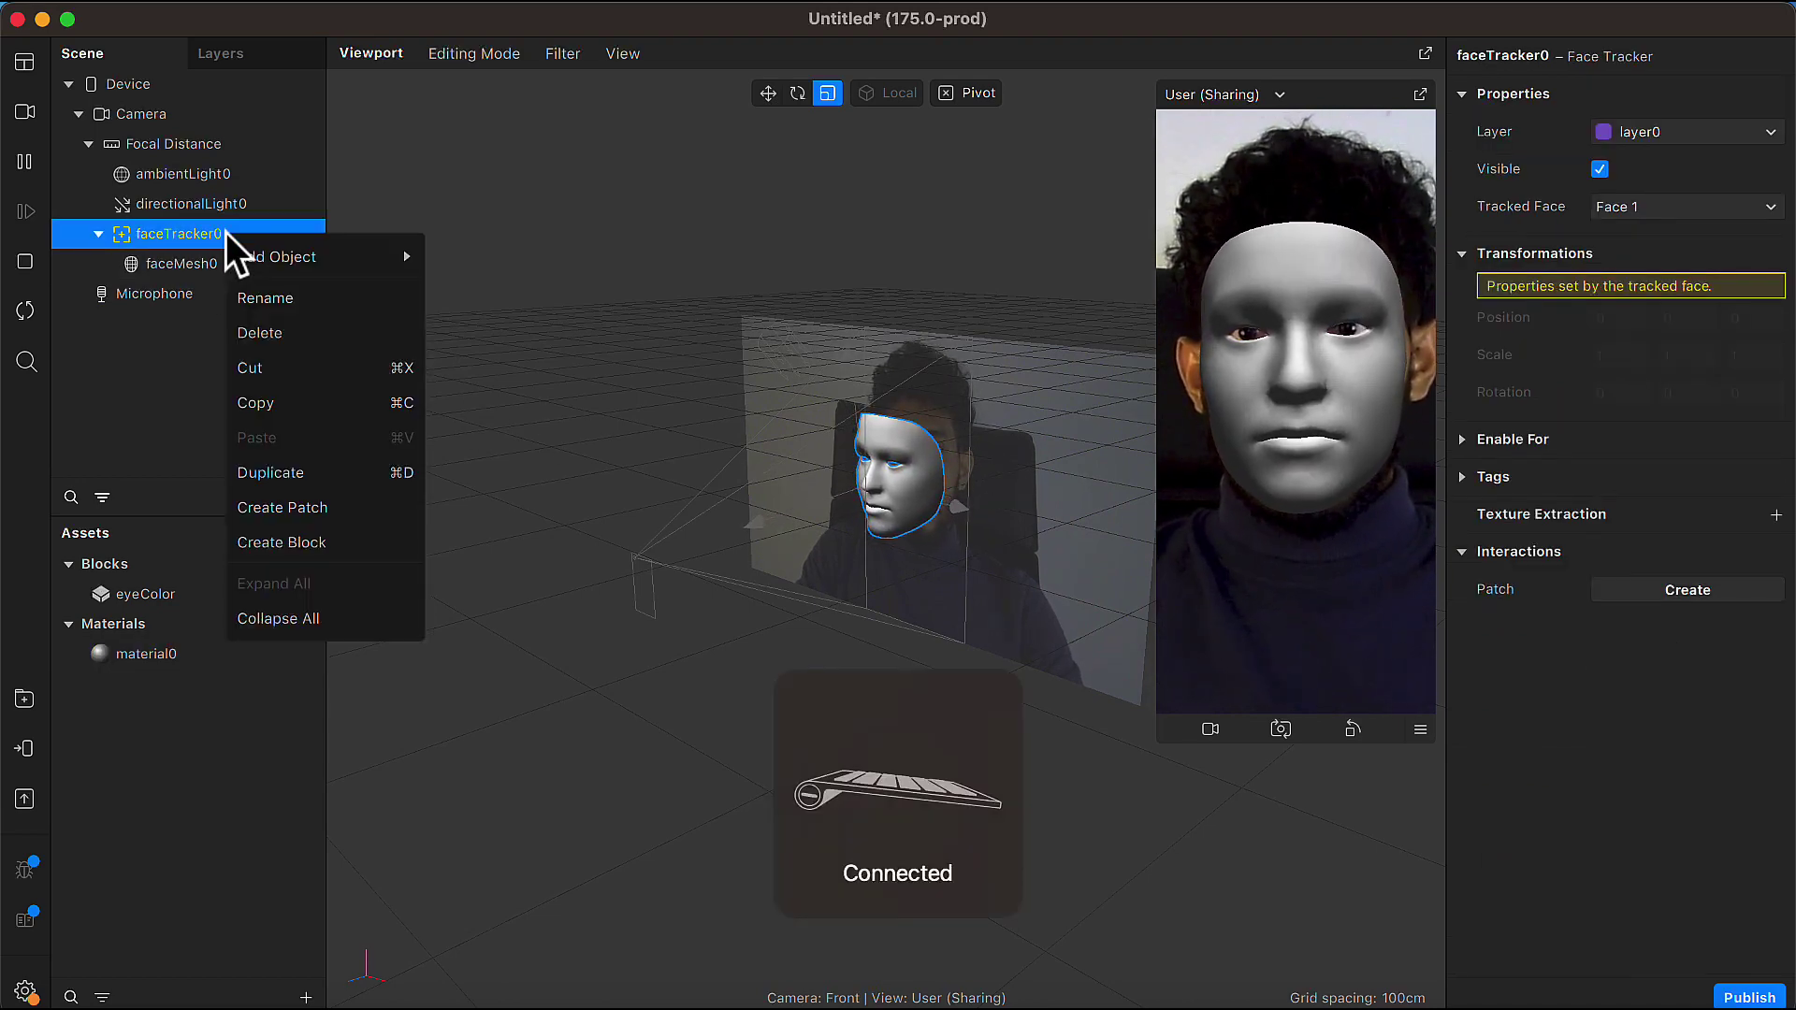